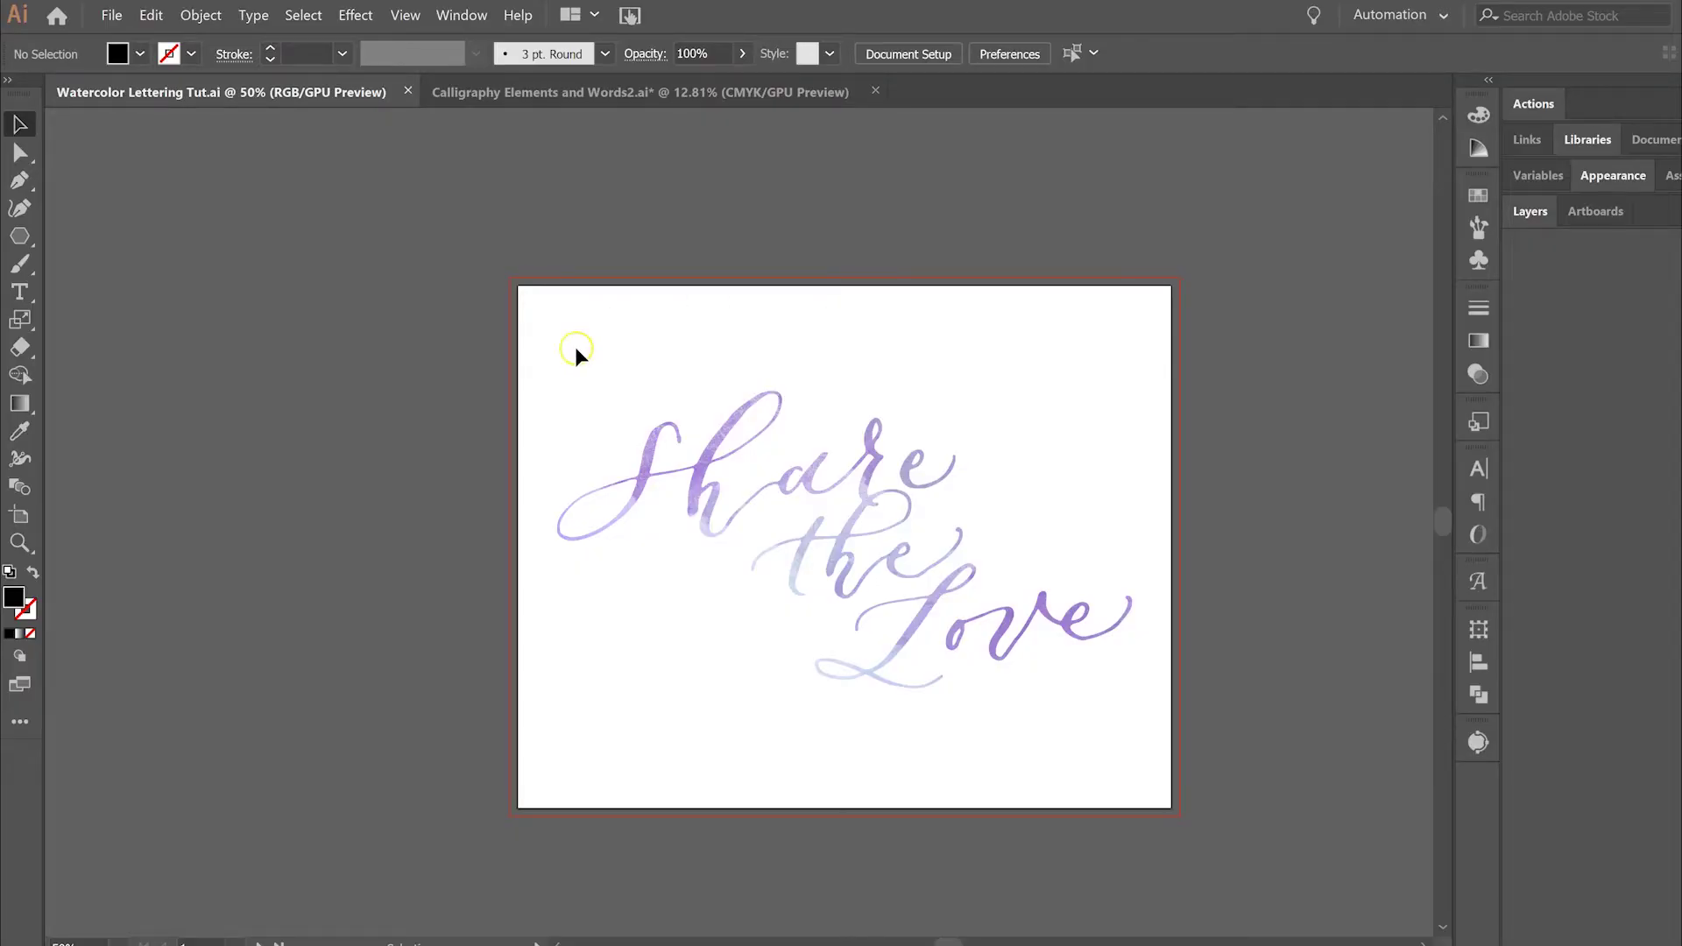
Step: Select and then deselect the Share the Love lettering, and scroll right across the canvas
left_click_drag(550, 352, 1146, 699)
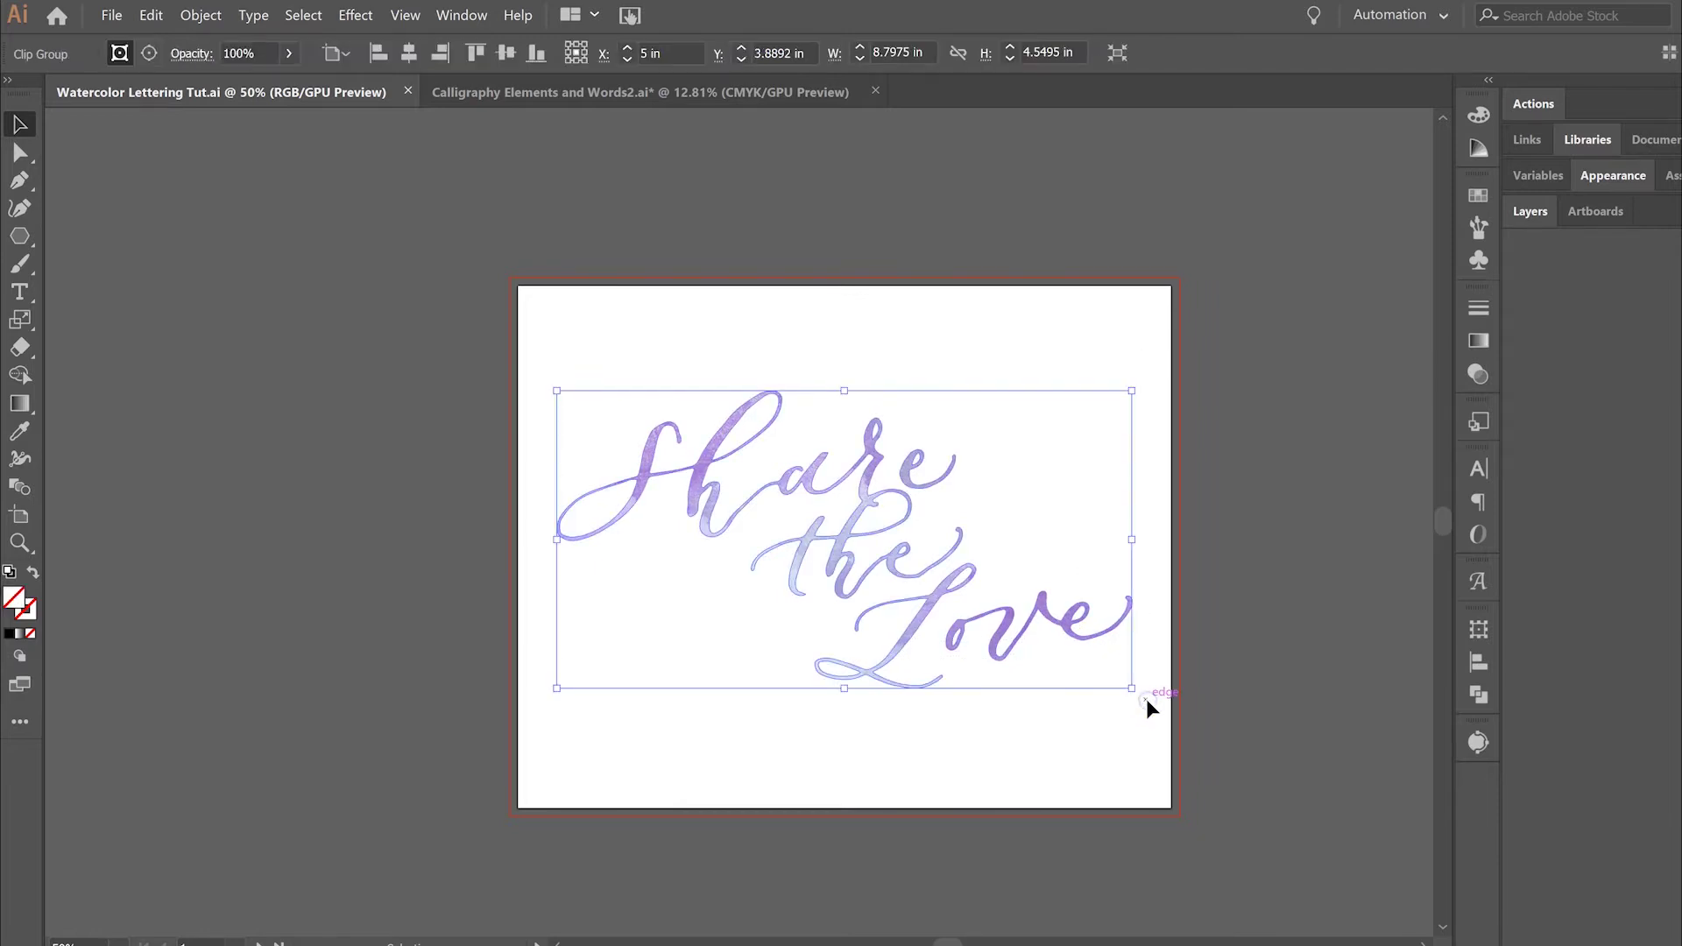
left_click(1230, 640)
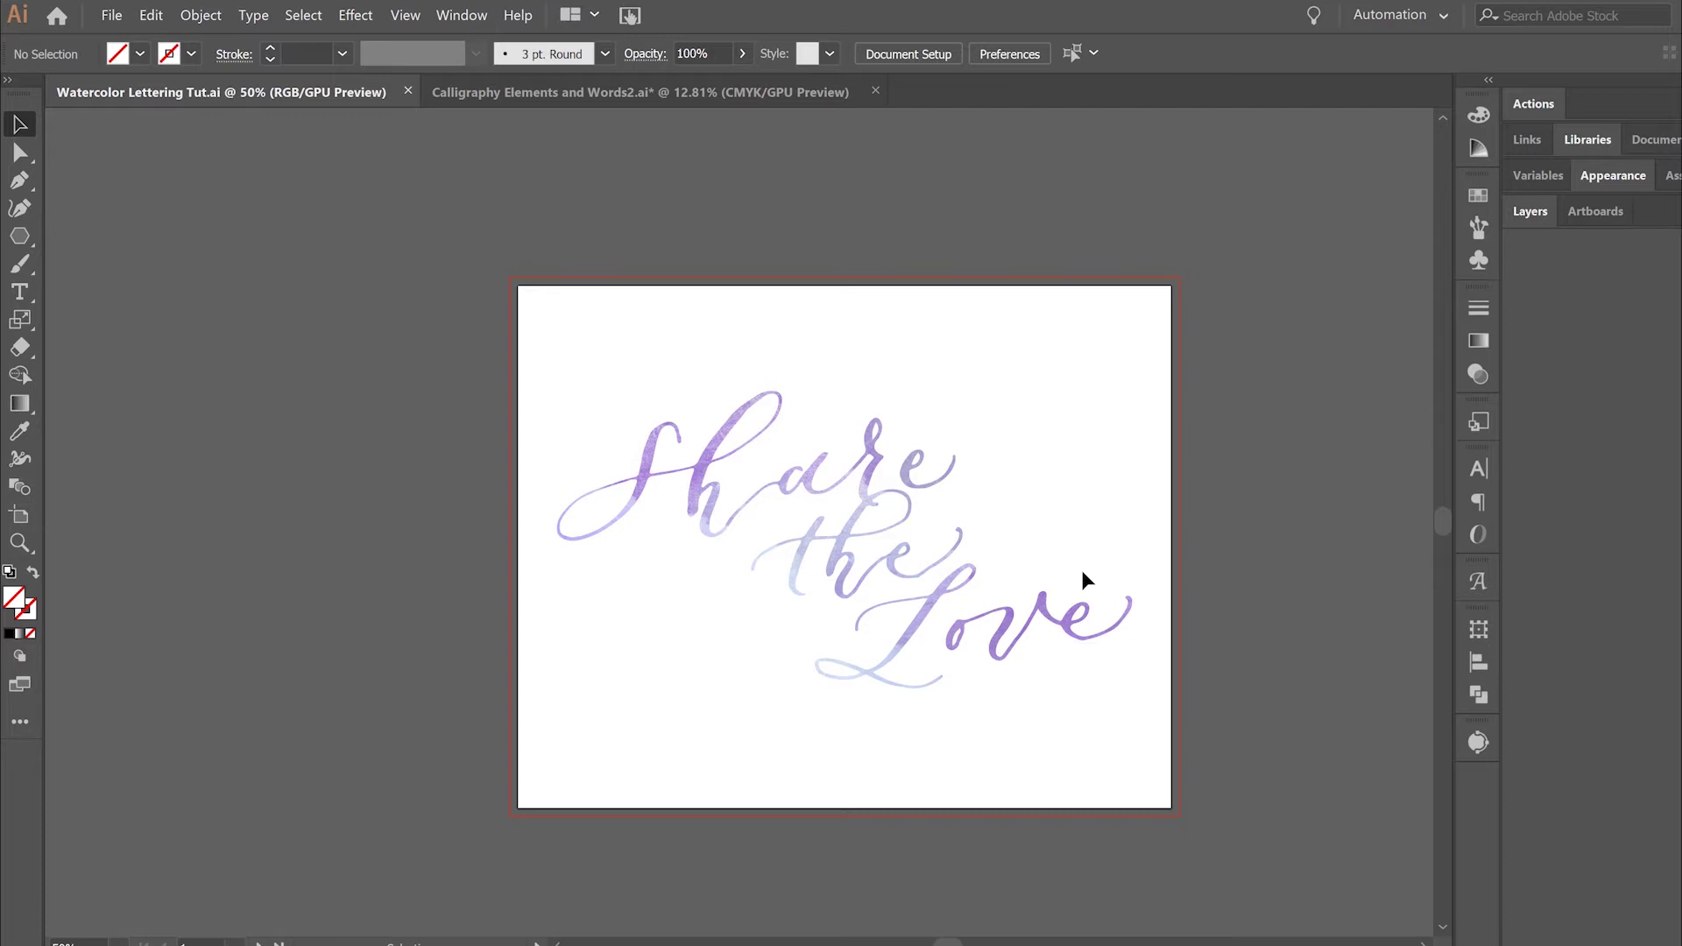
scroll(1081, 570, "right", 3)
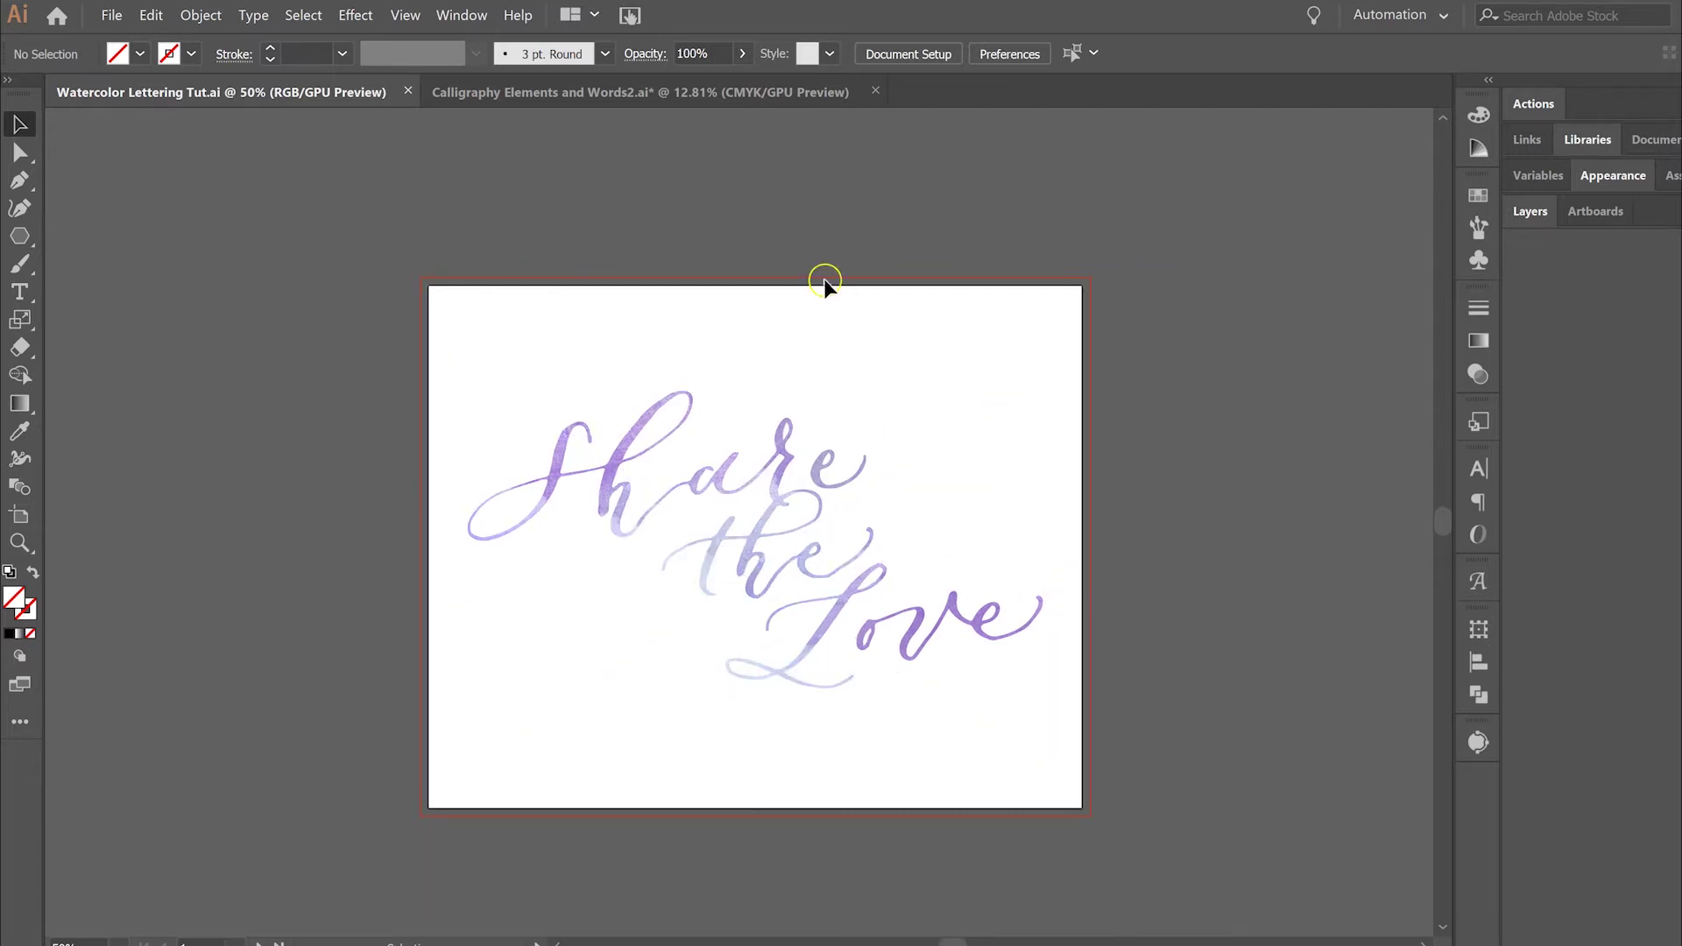
Step: Browse the Calligraphy Elements file, then return to Watercolor Lettering Tut
left_click(701, 98)
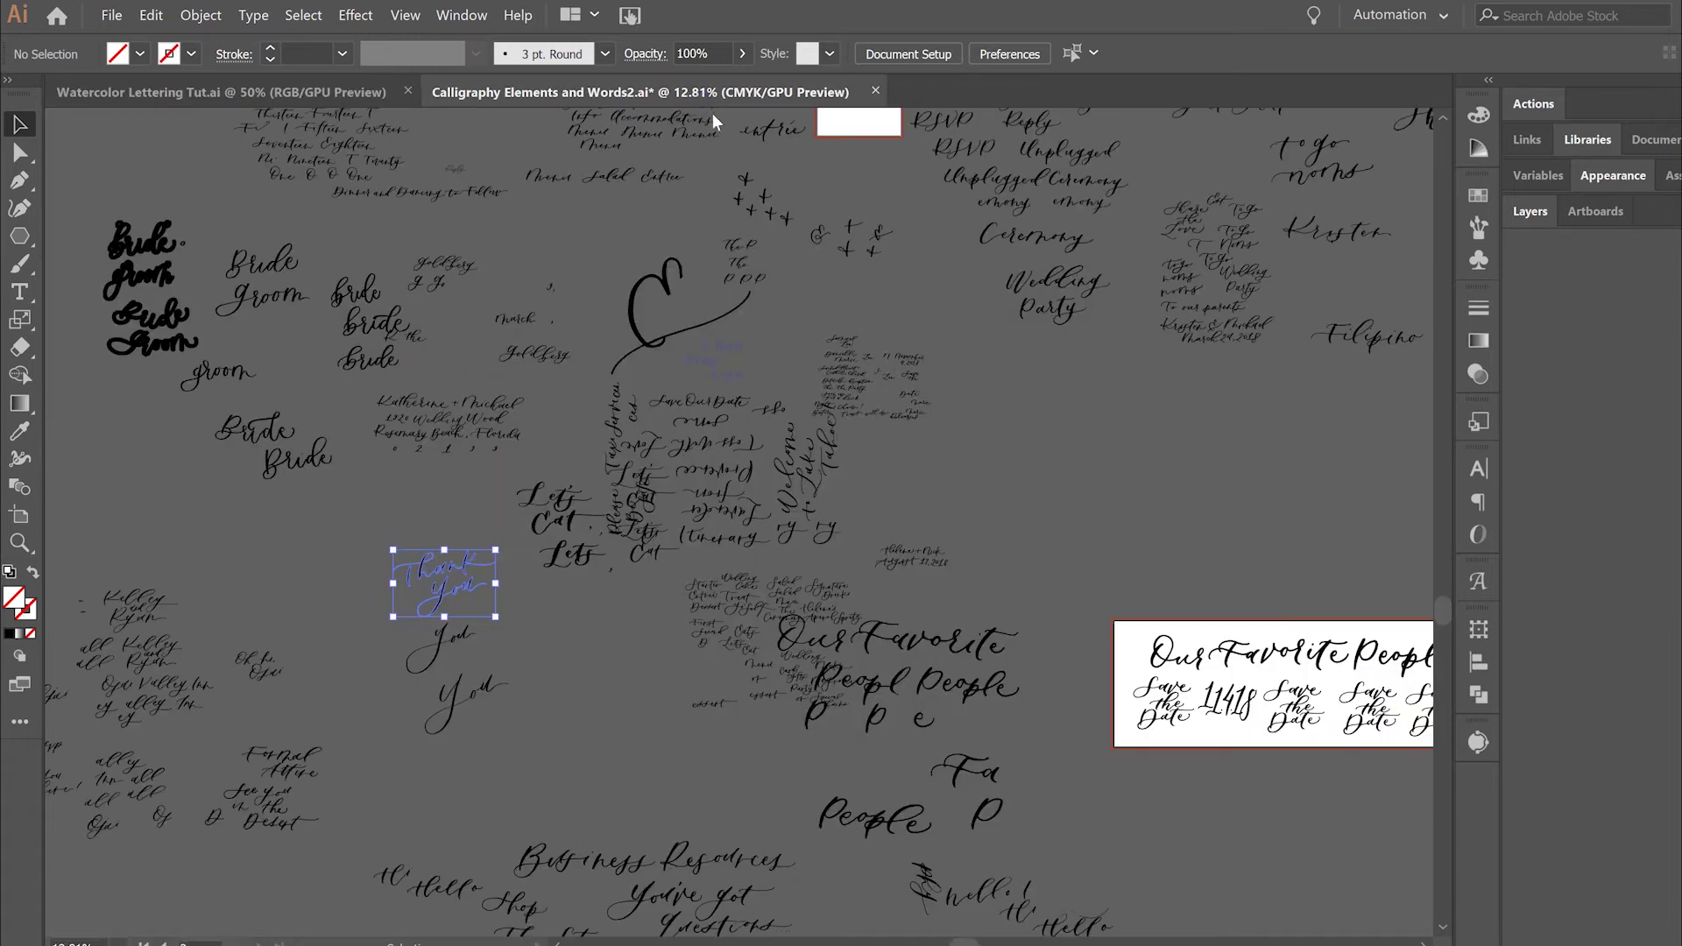
scroll(988, 449, "up", 8)
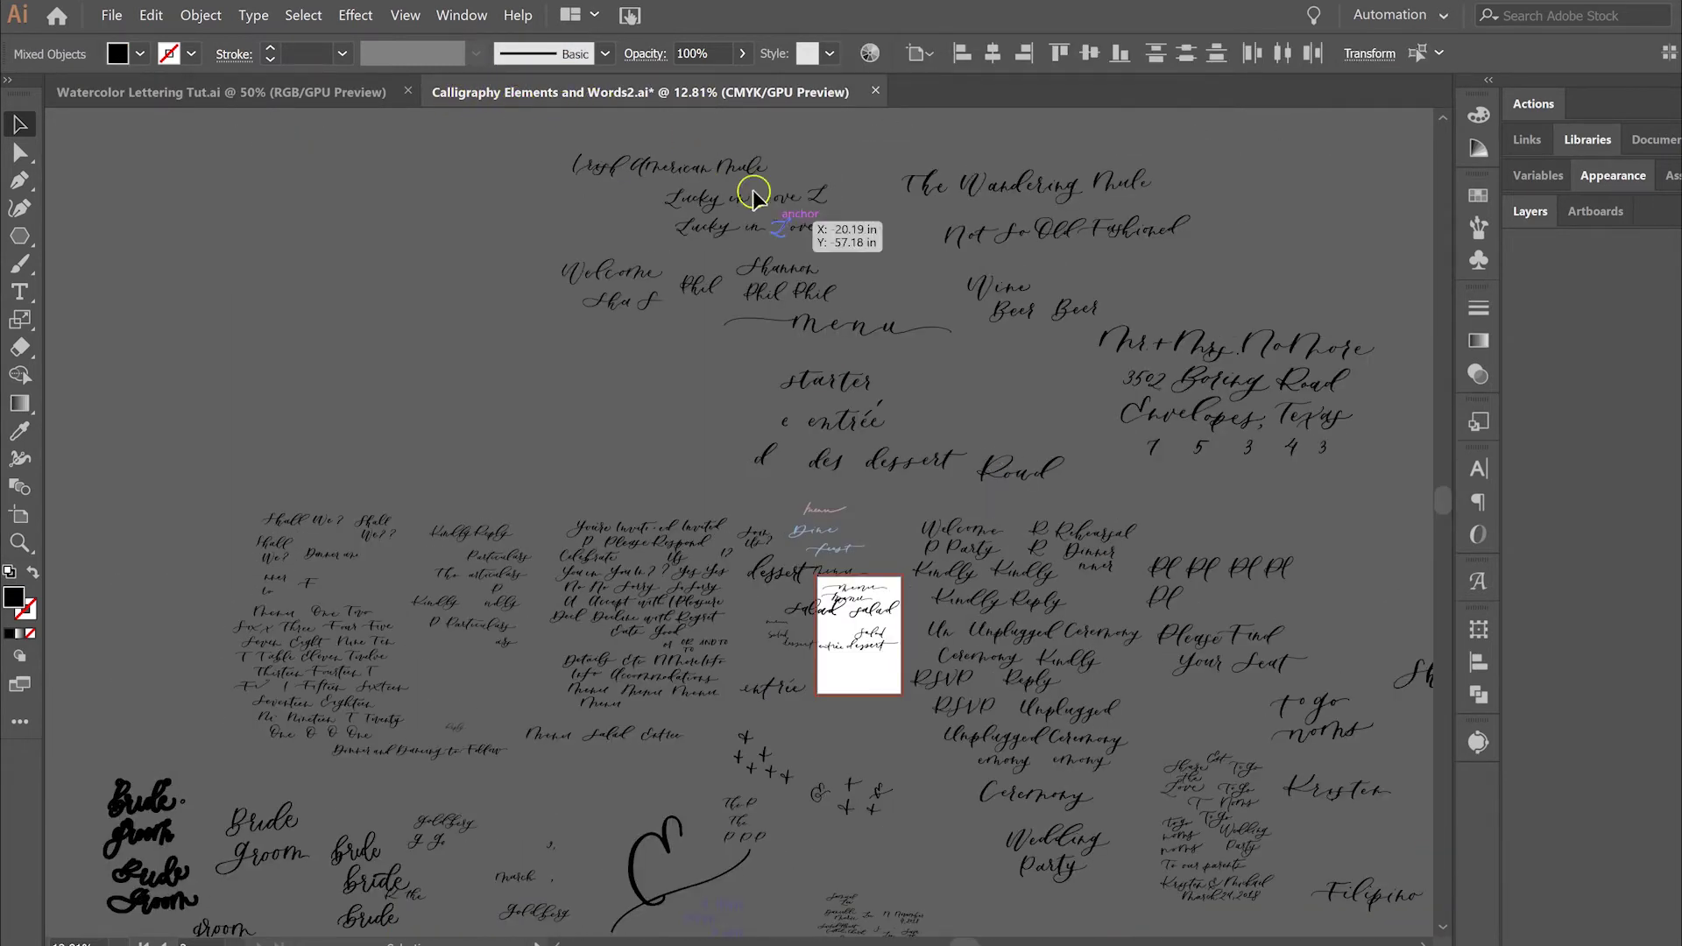
scroll(946, 350, "down", 10)
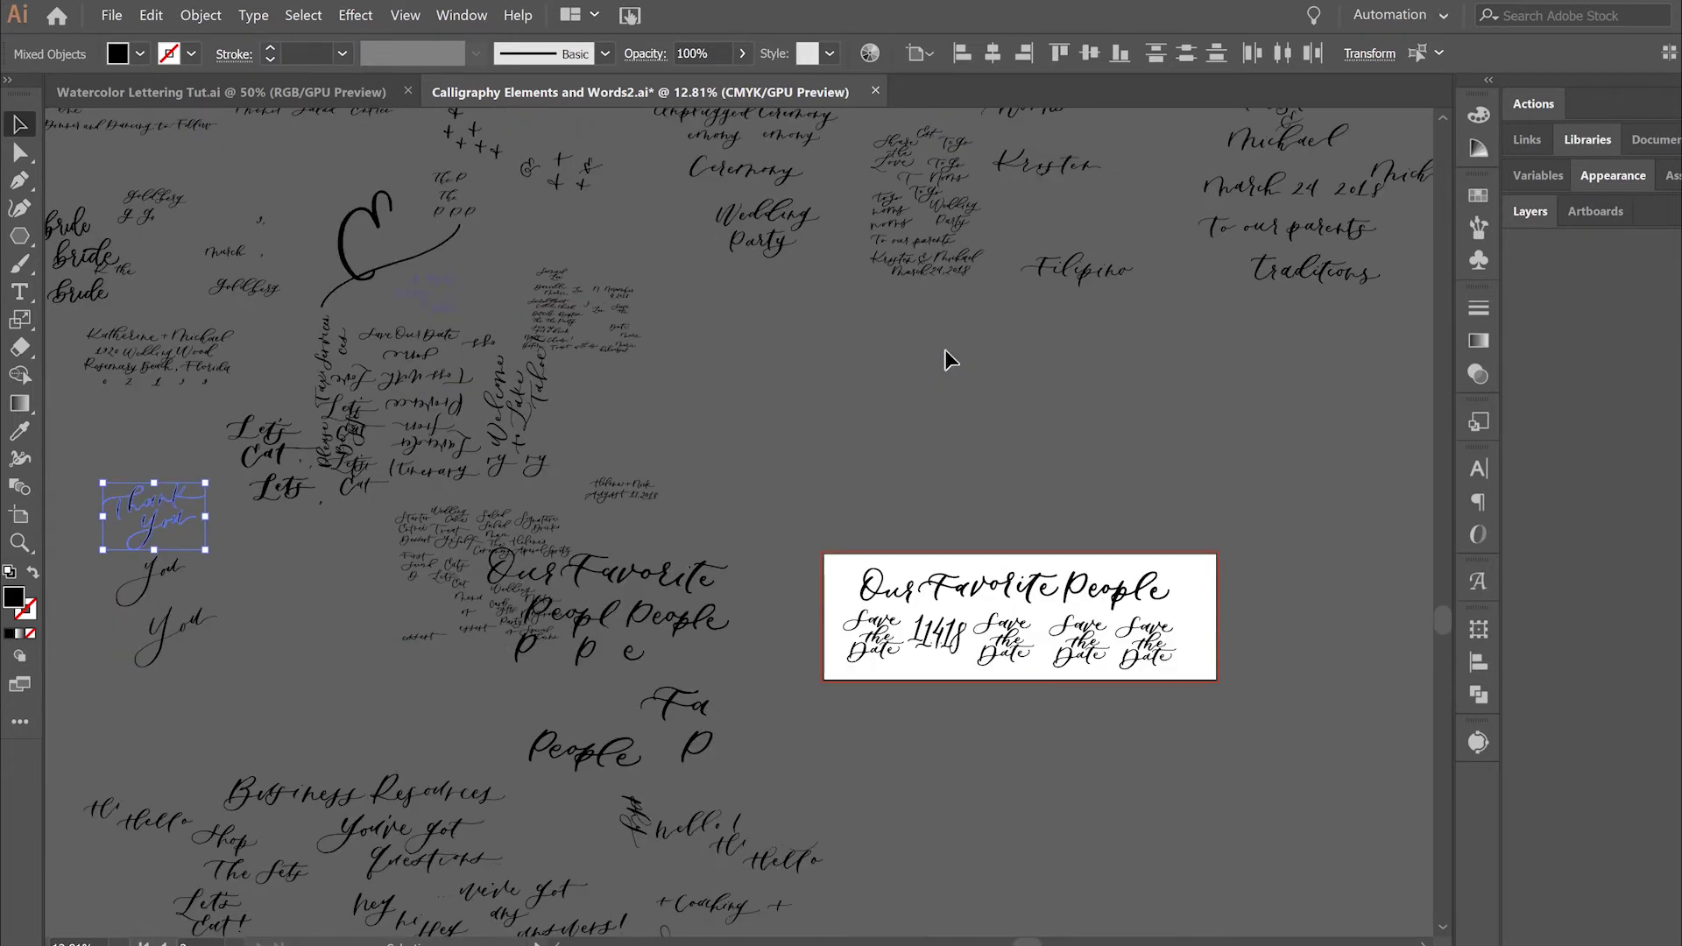
scroll(944, 350, "up", 8)
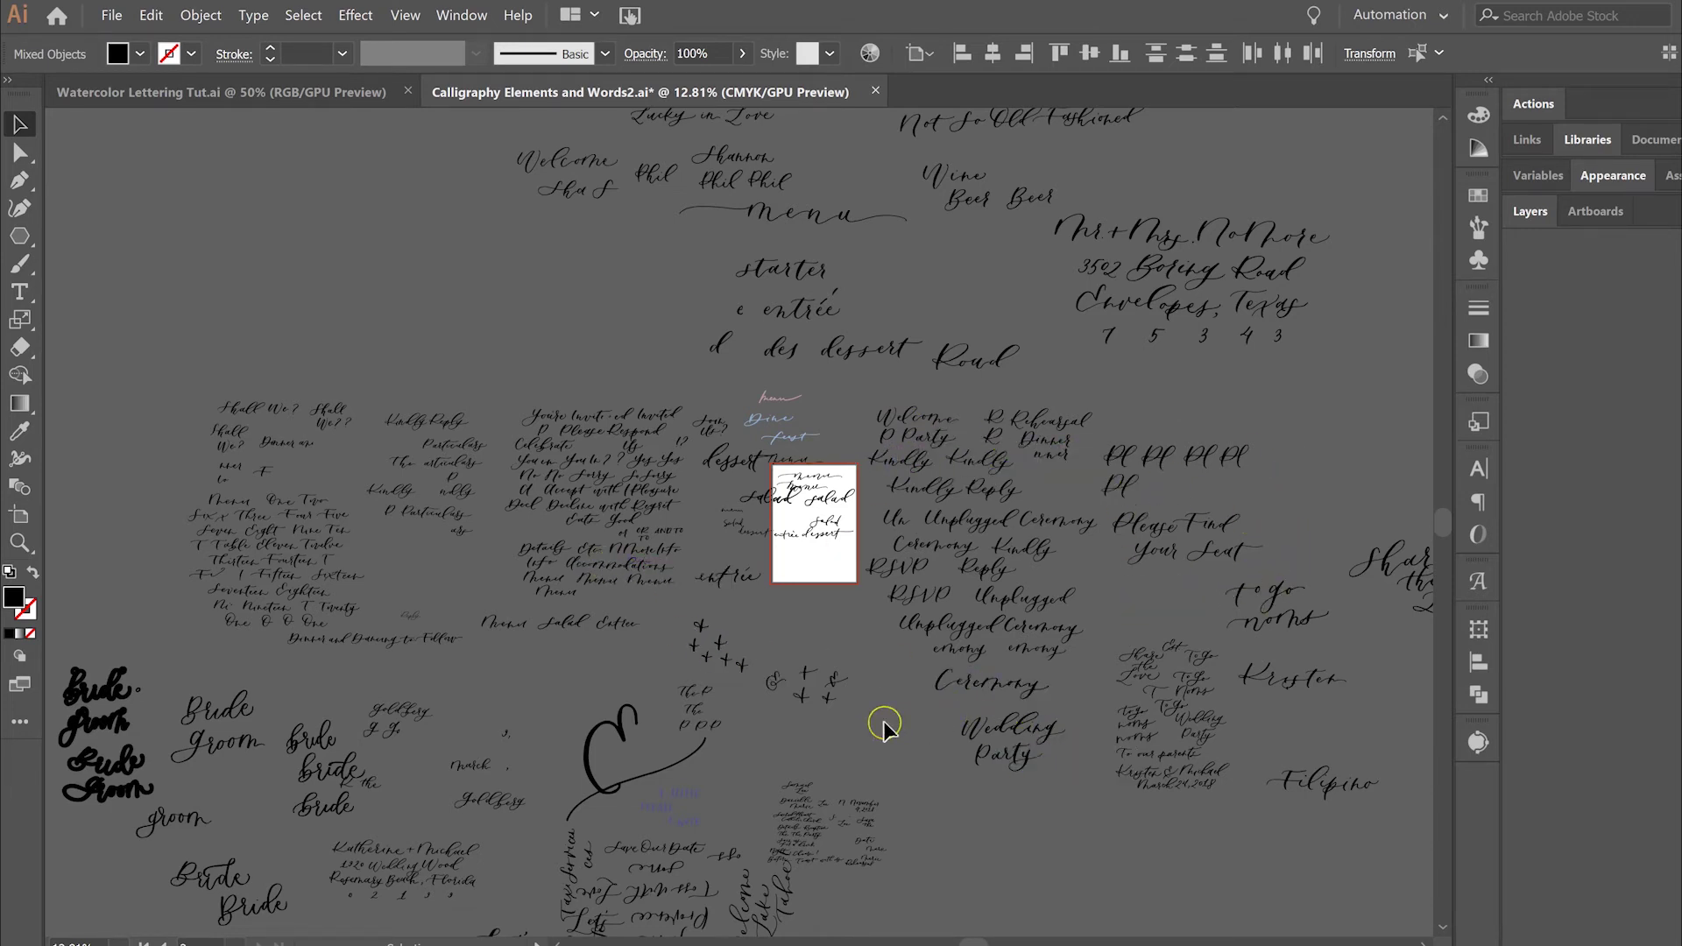
scroll(882, 724, "down", 4)
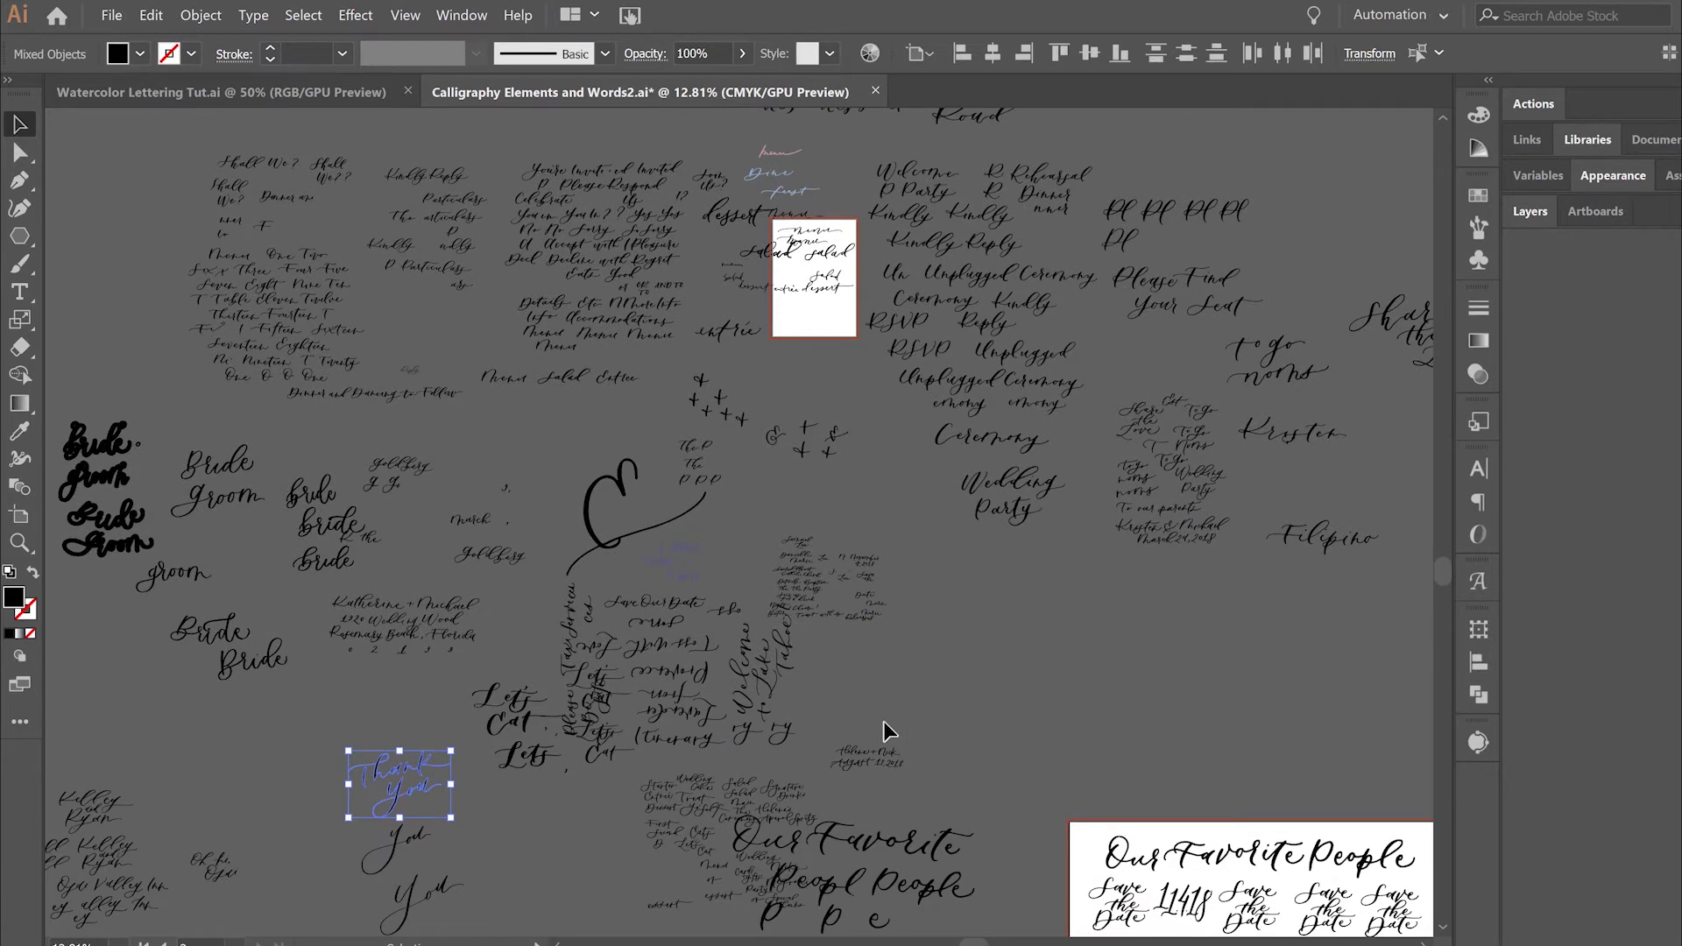
scroll(883, 721, "down", 1)
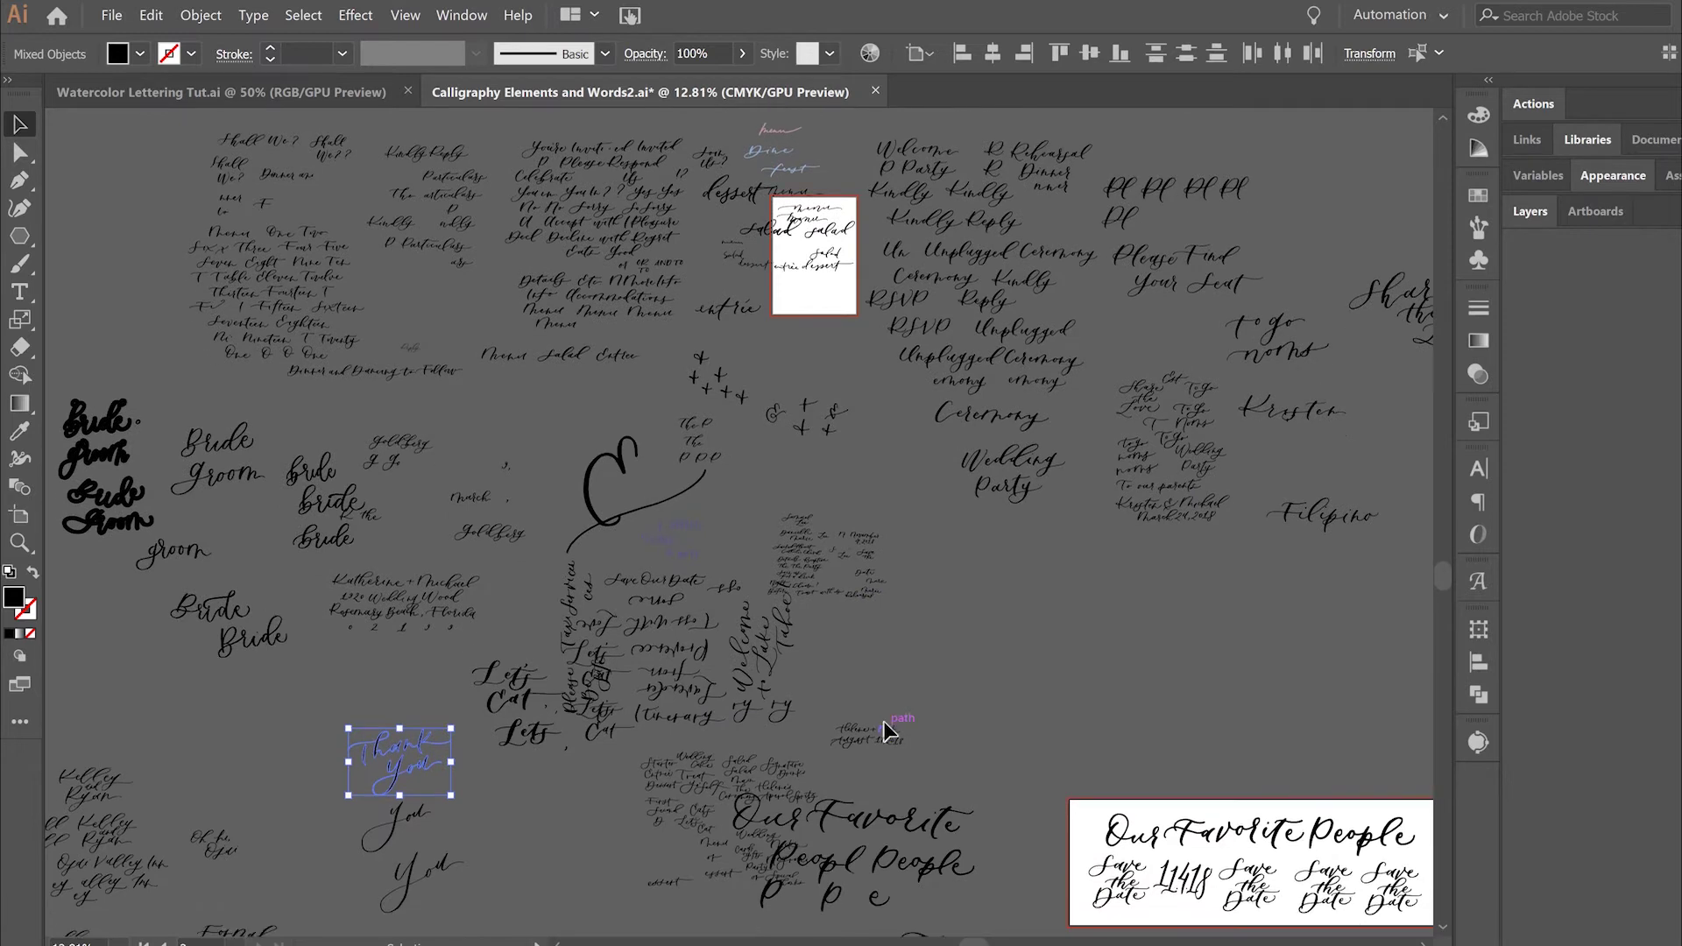
left_click(352, 91)
scroll(1017, 528, "right", 5)
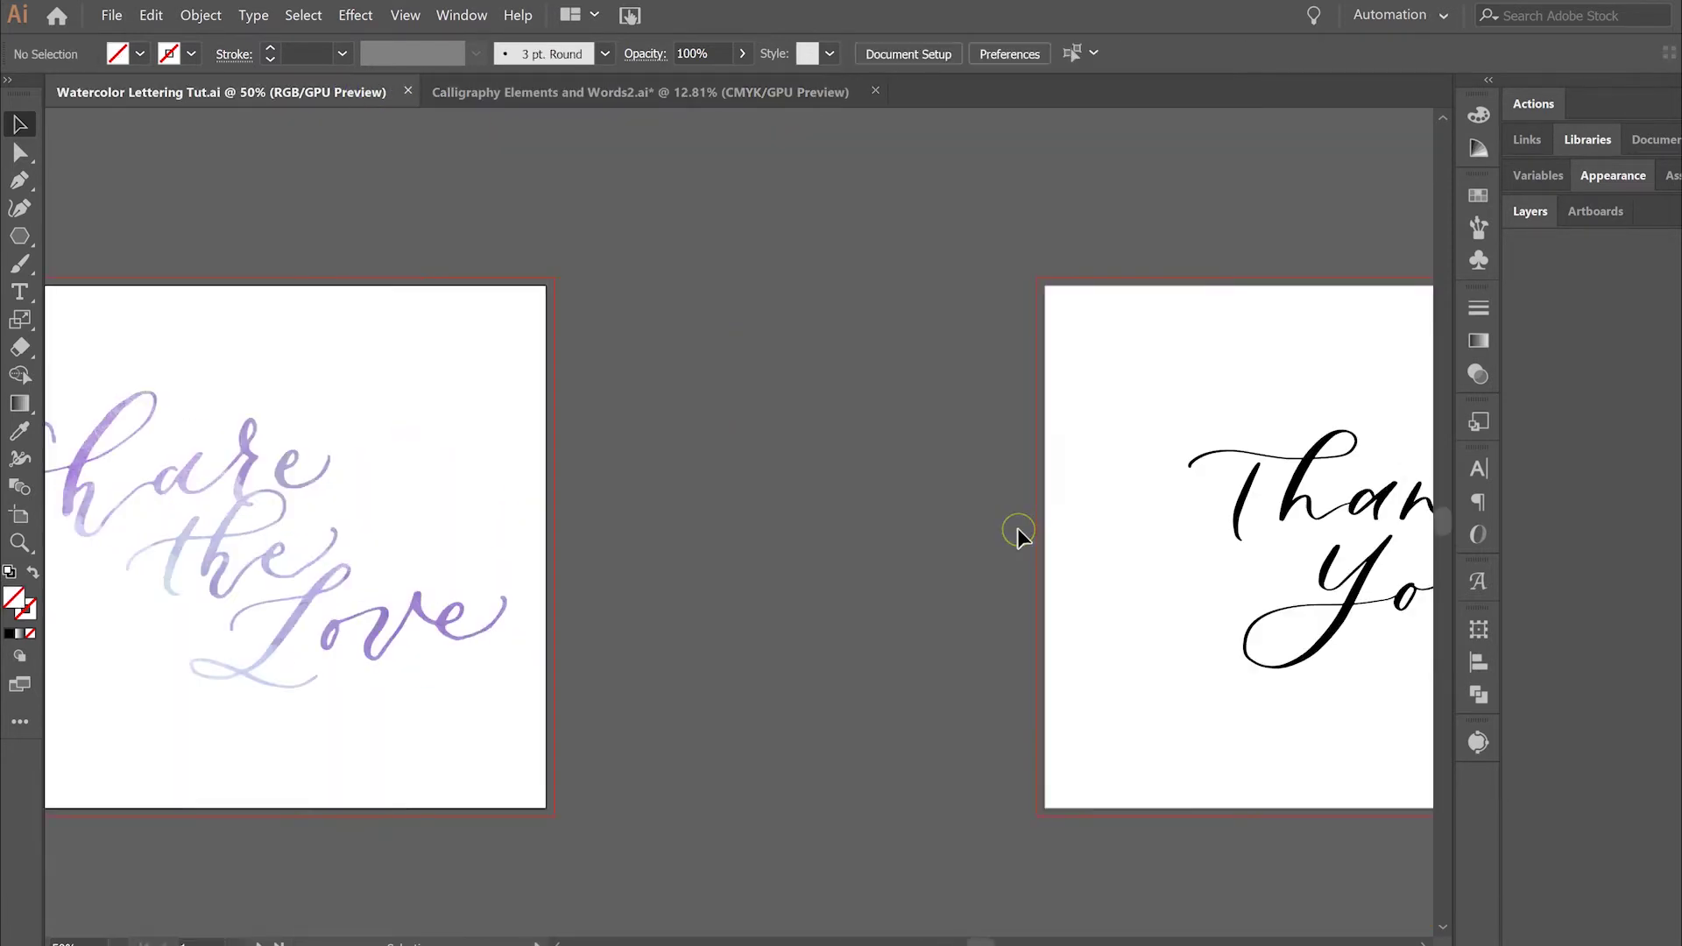
scroll(1017, 528, "right", 6)
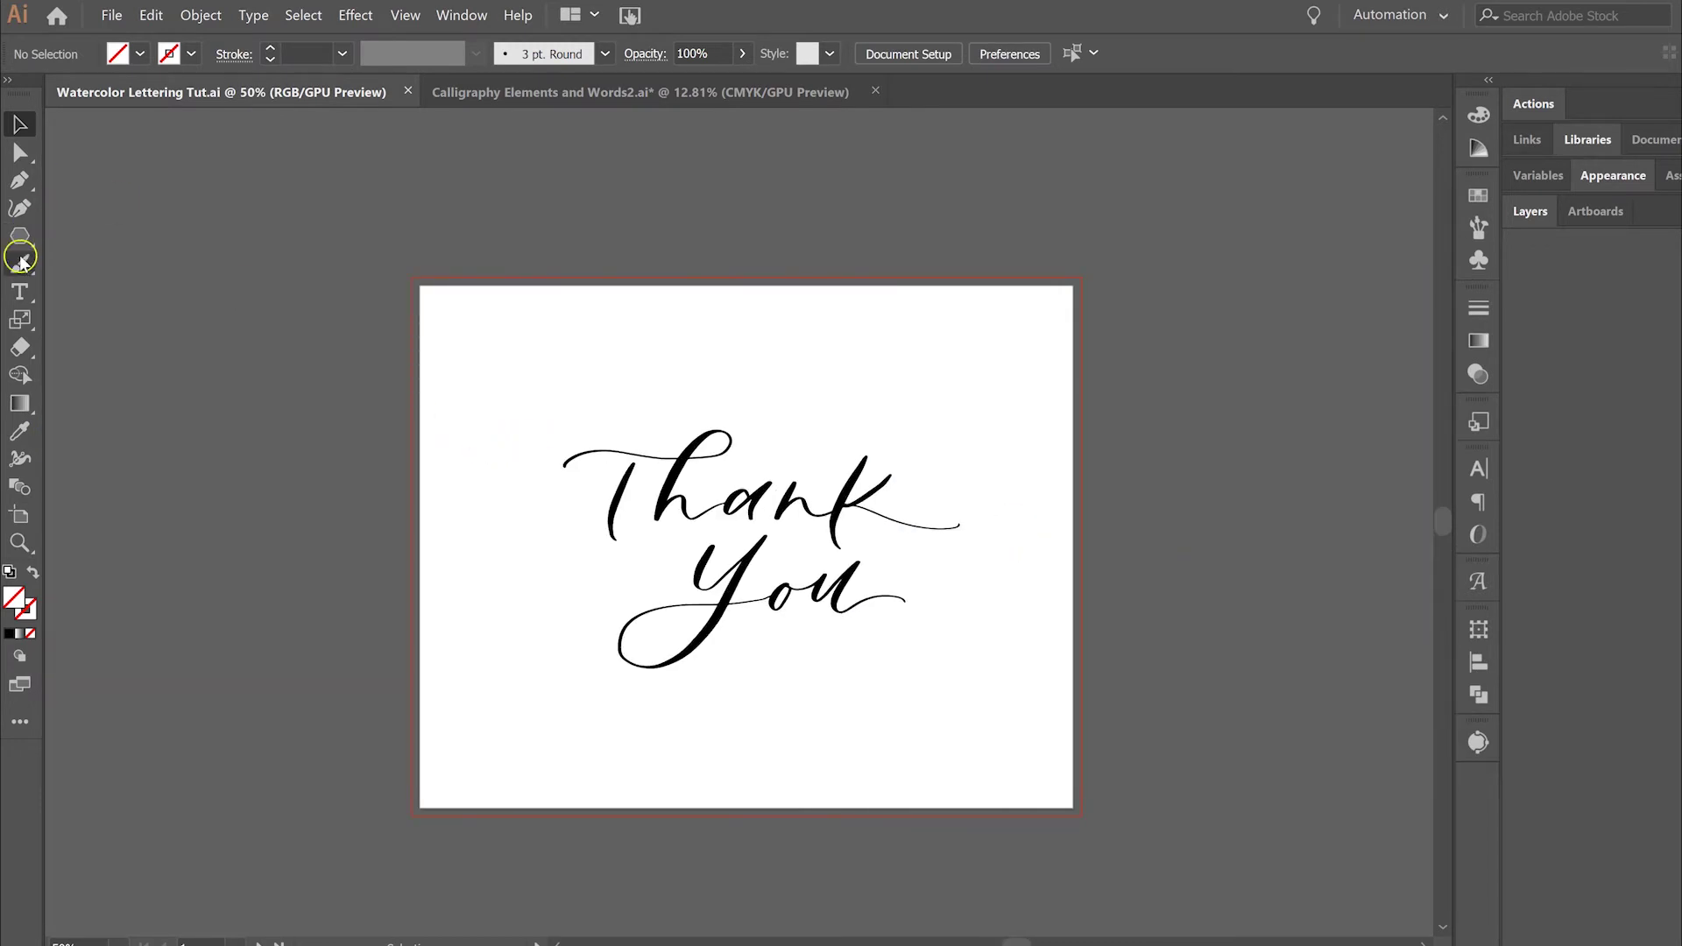
left_click(20, 292)
left_click_drag(622, 251, 1017, 402)
key("Delete")
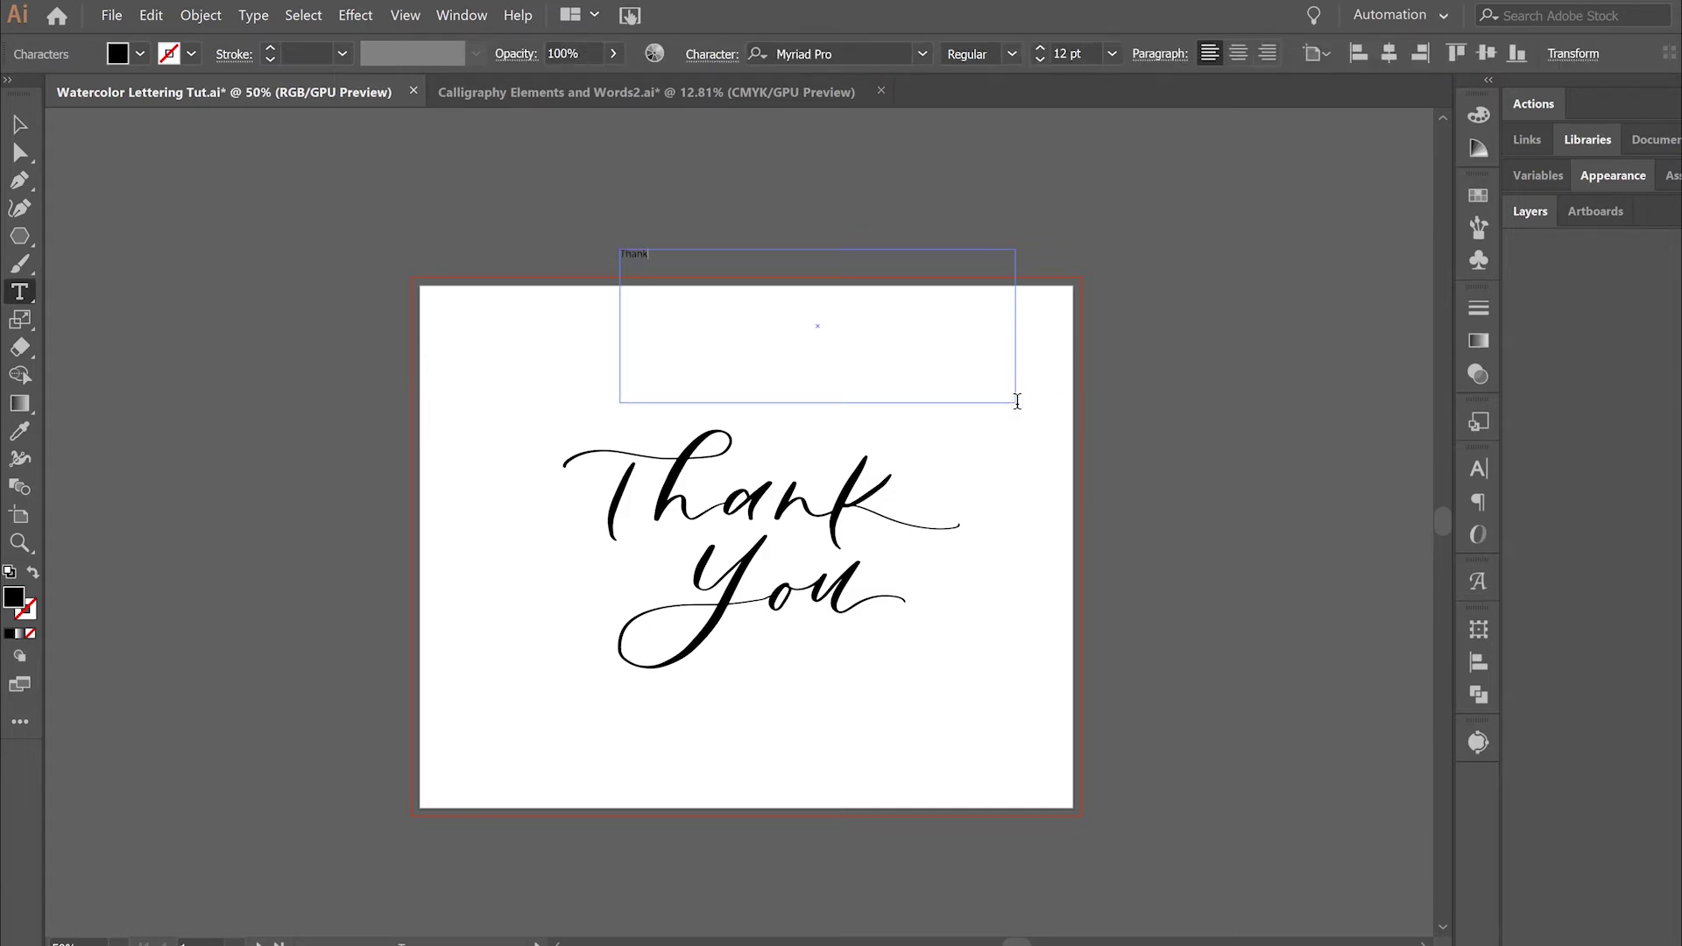
key("ctrl+a")
left_click(820, 54)
type("mela")
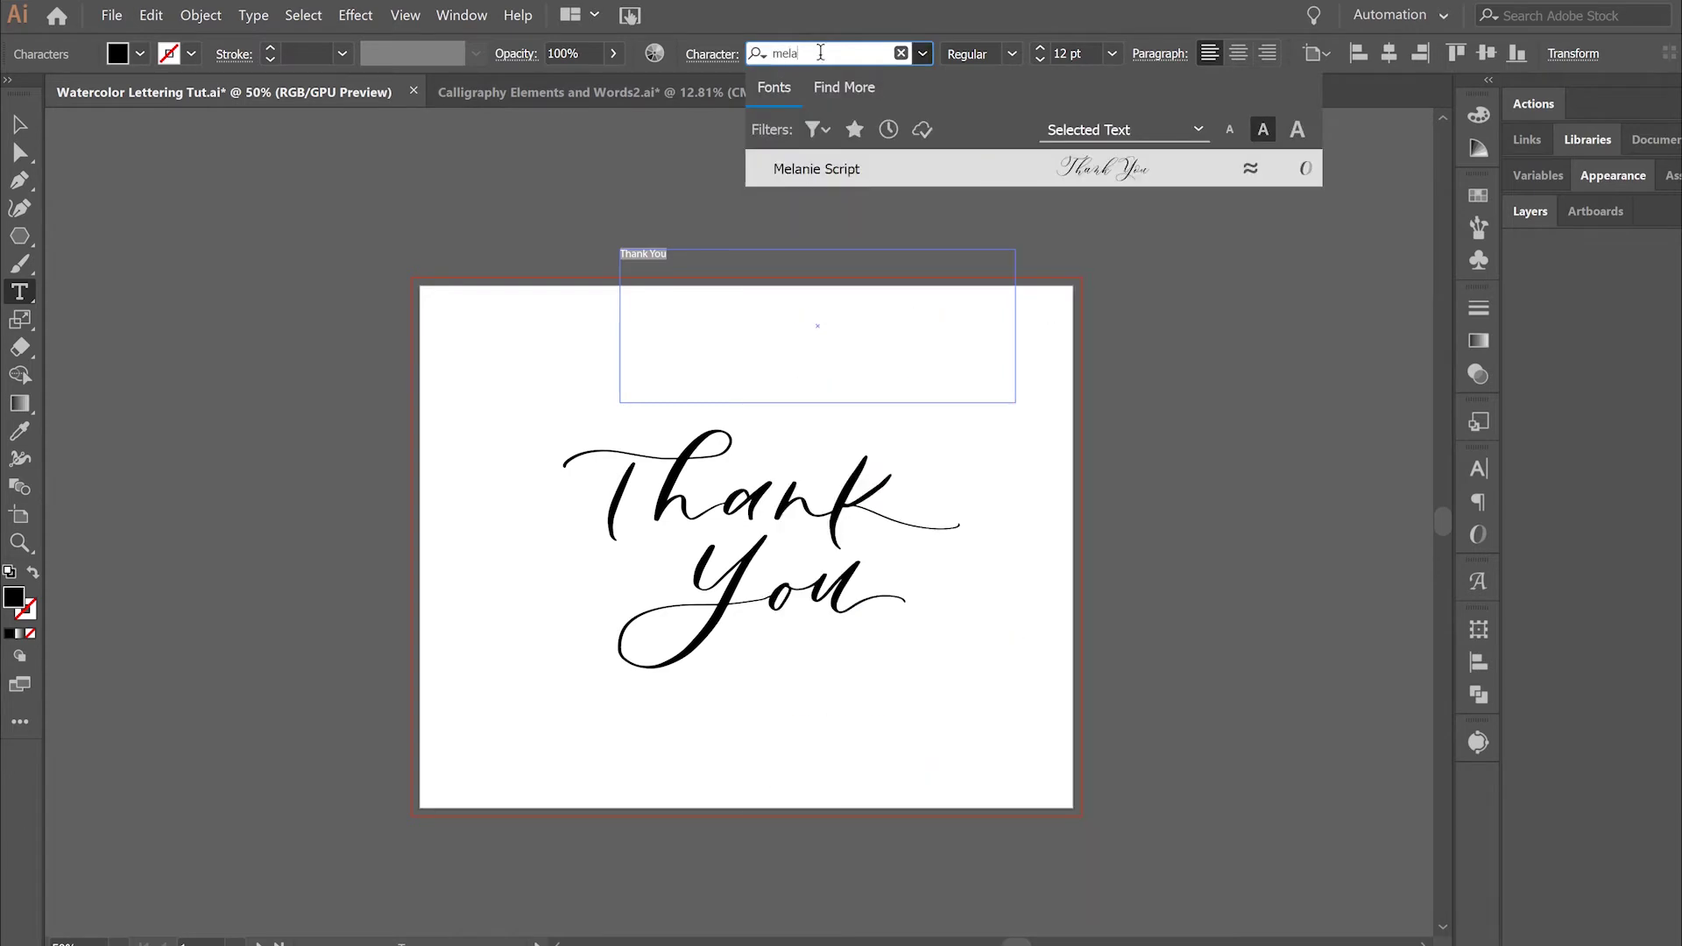
left_click(911, 185)
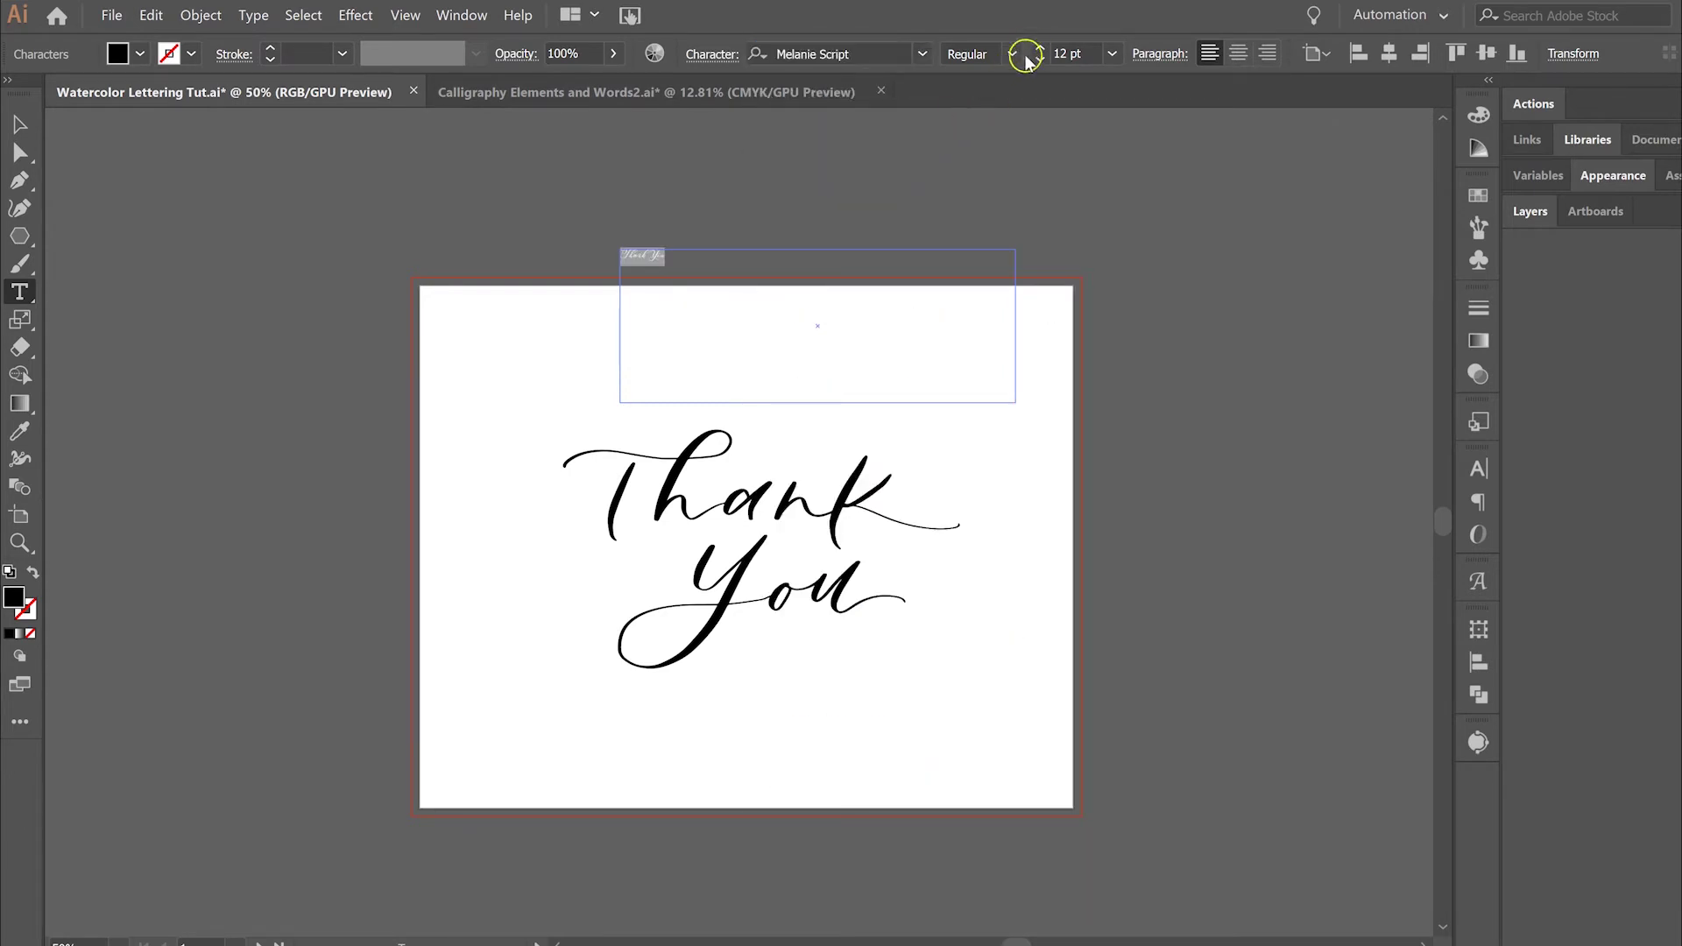
left_click_drag(1040, 50, 1040, 50)
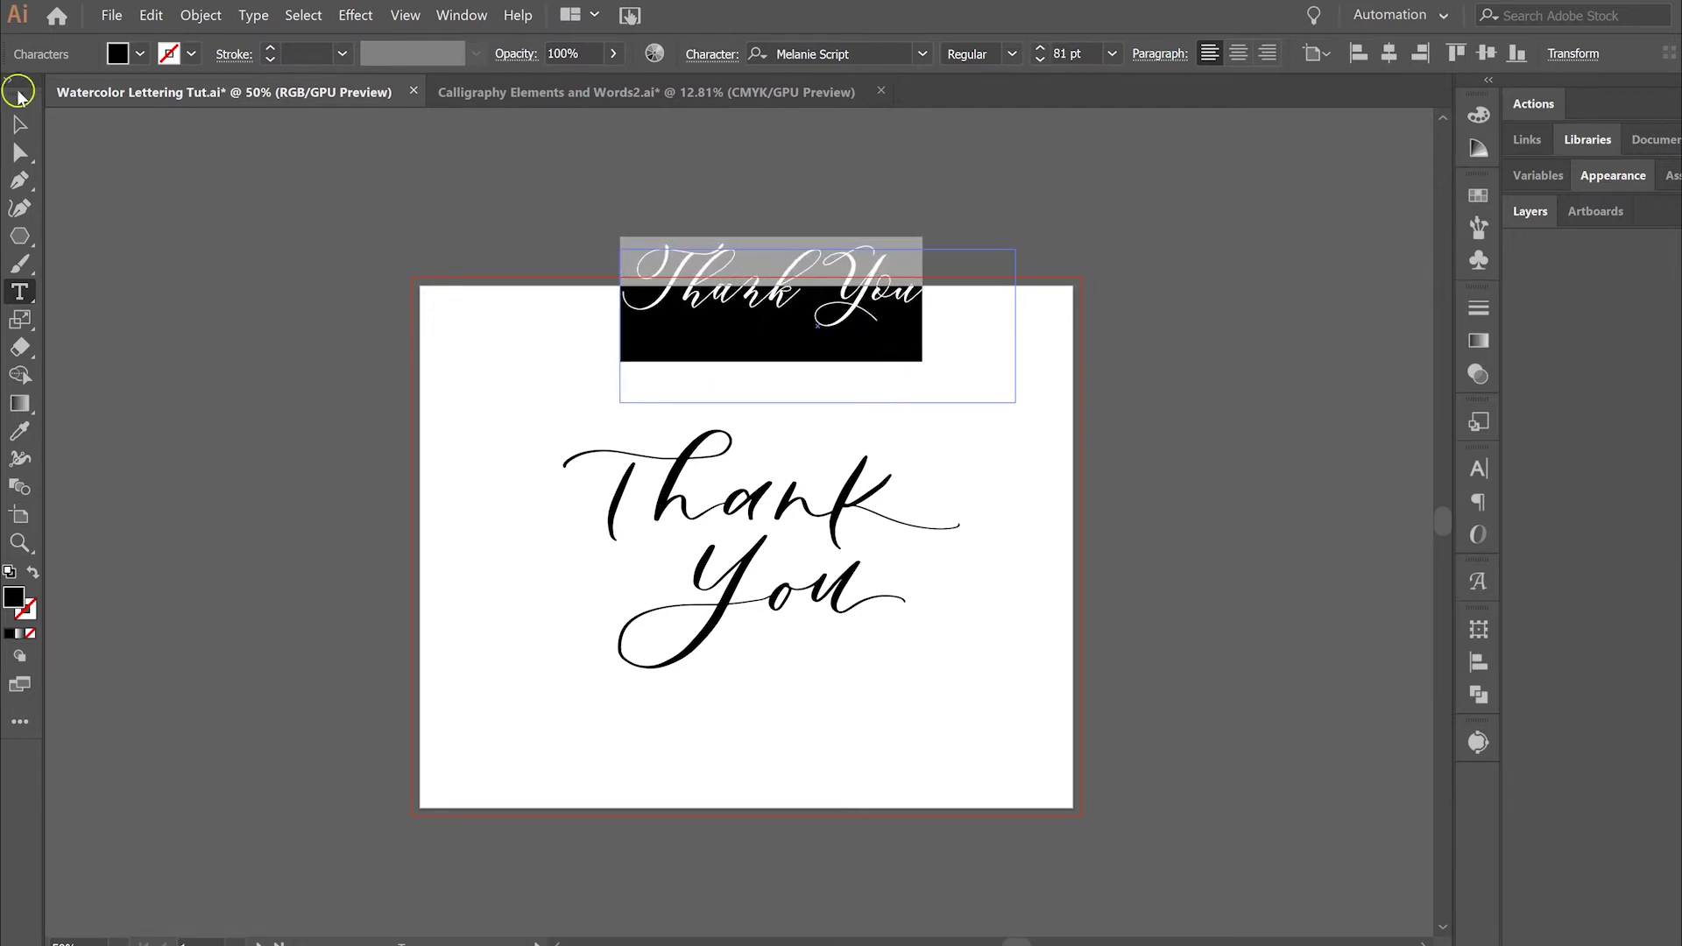
left_click(20, 125)
right_click(828, 291)
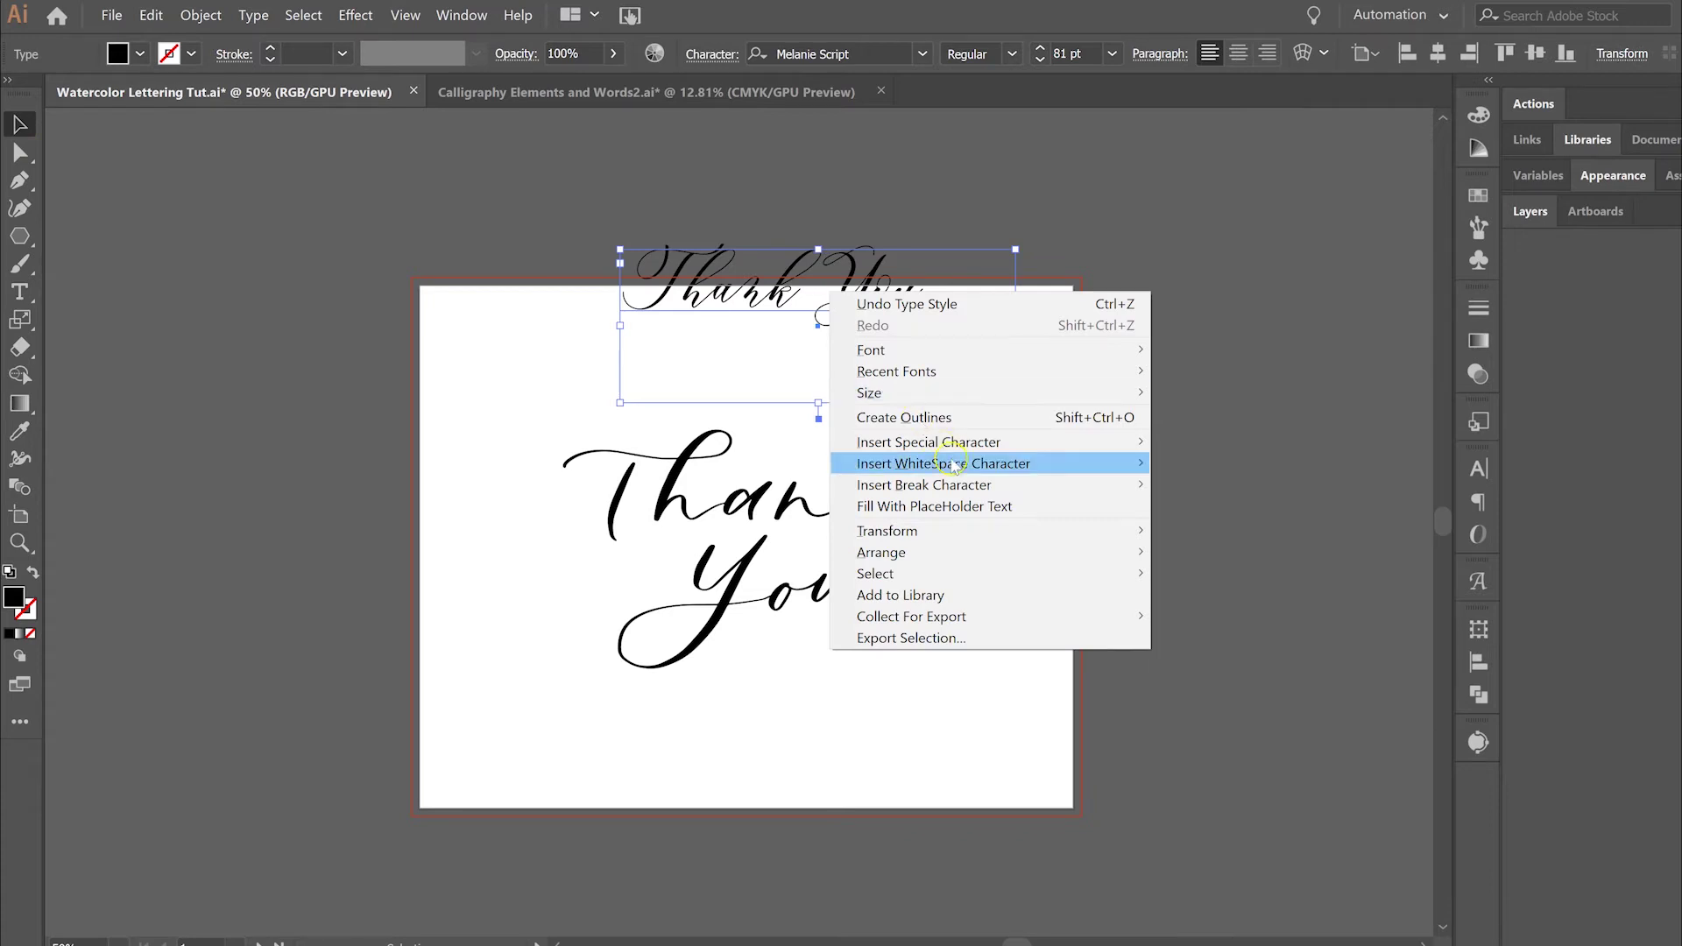
left_click(959, 418)
left_click(1027, 352)
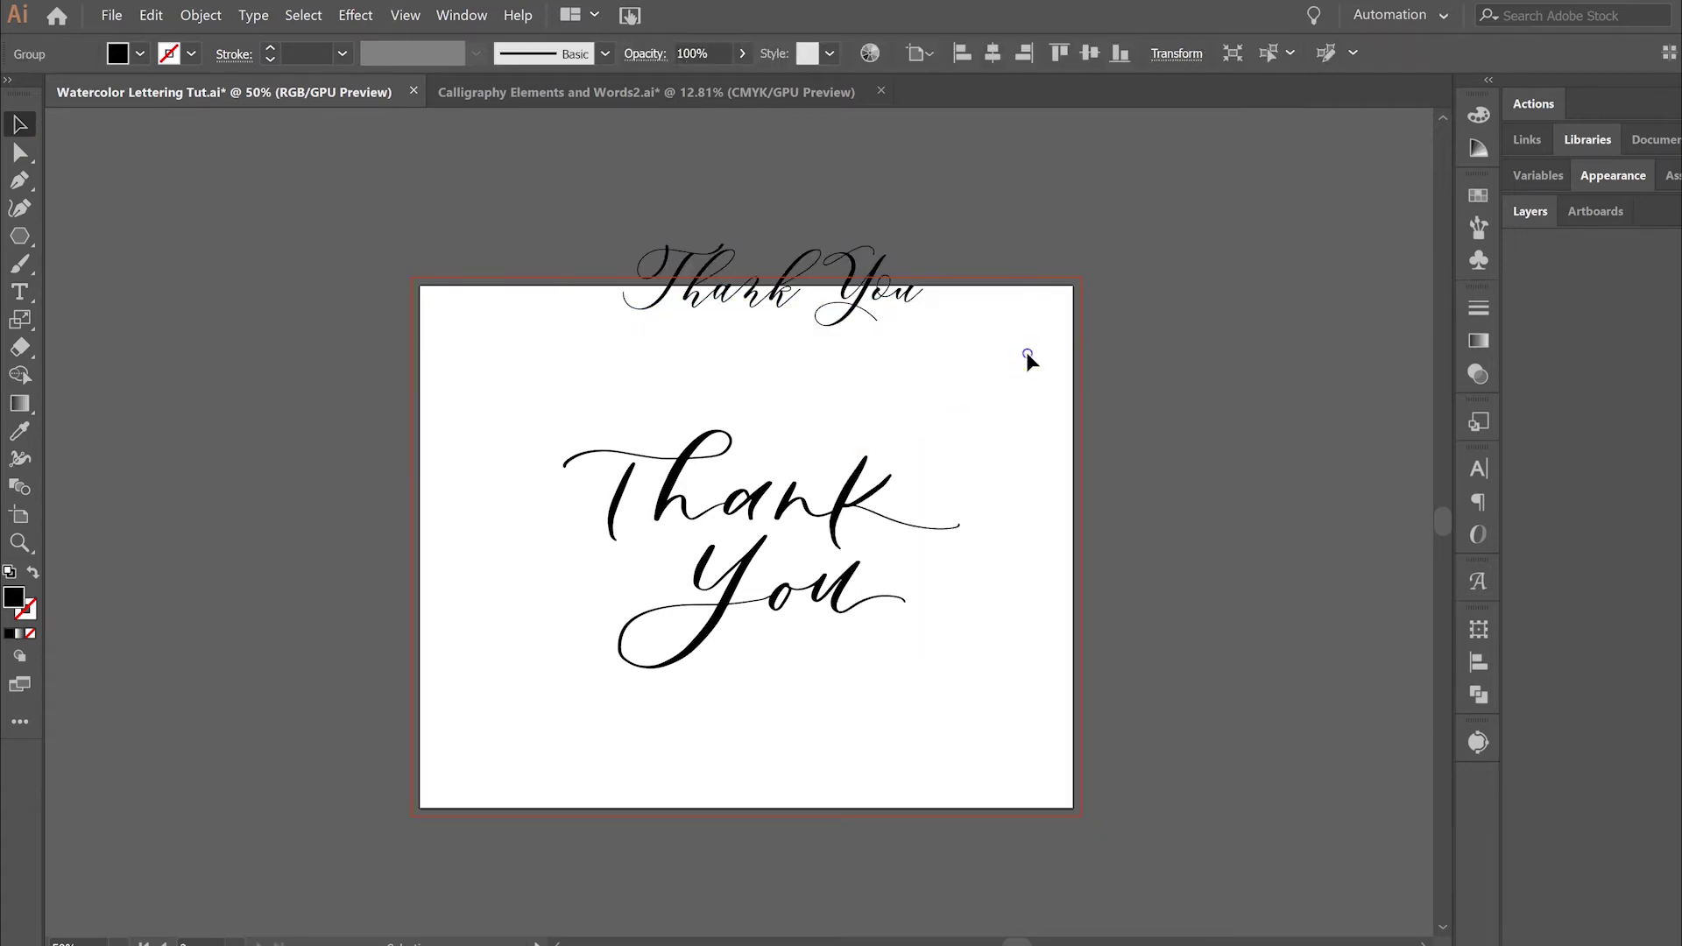
left_click_drag(902, 304, 880, 384)
left_click_drag(801, 344, 802, 344)
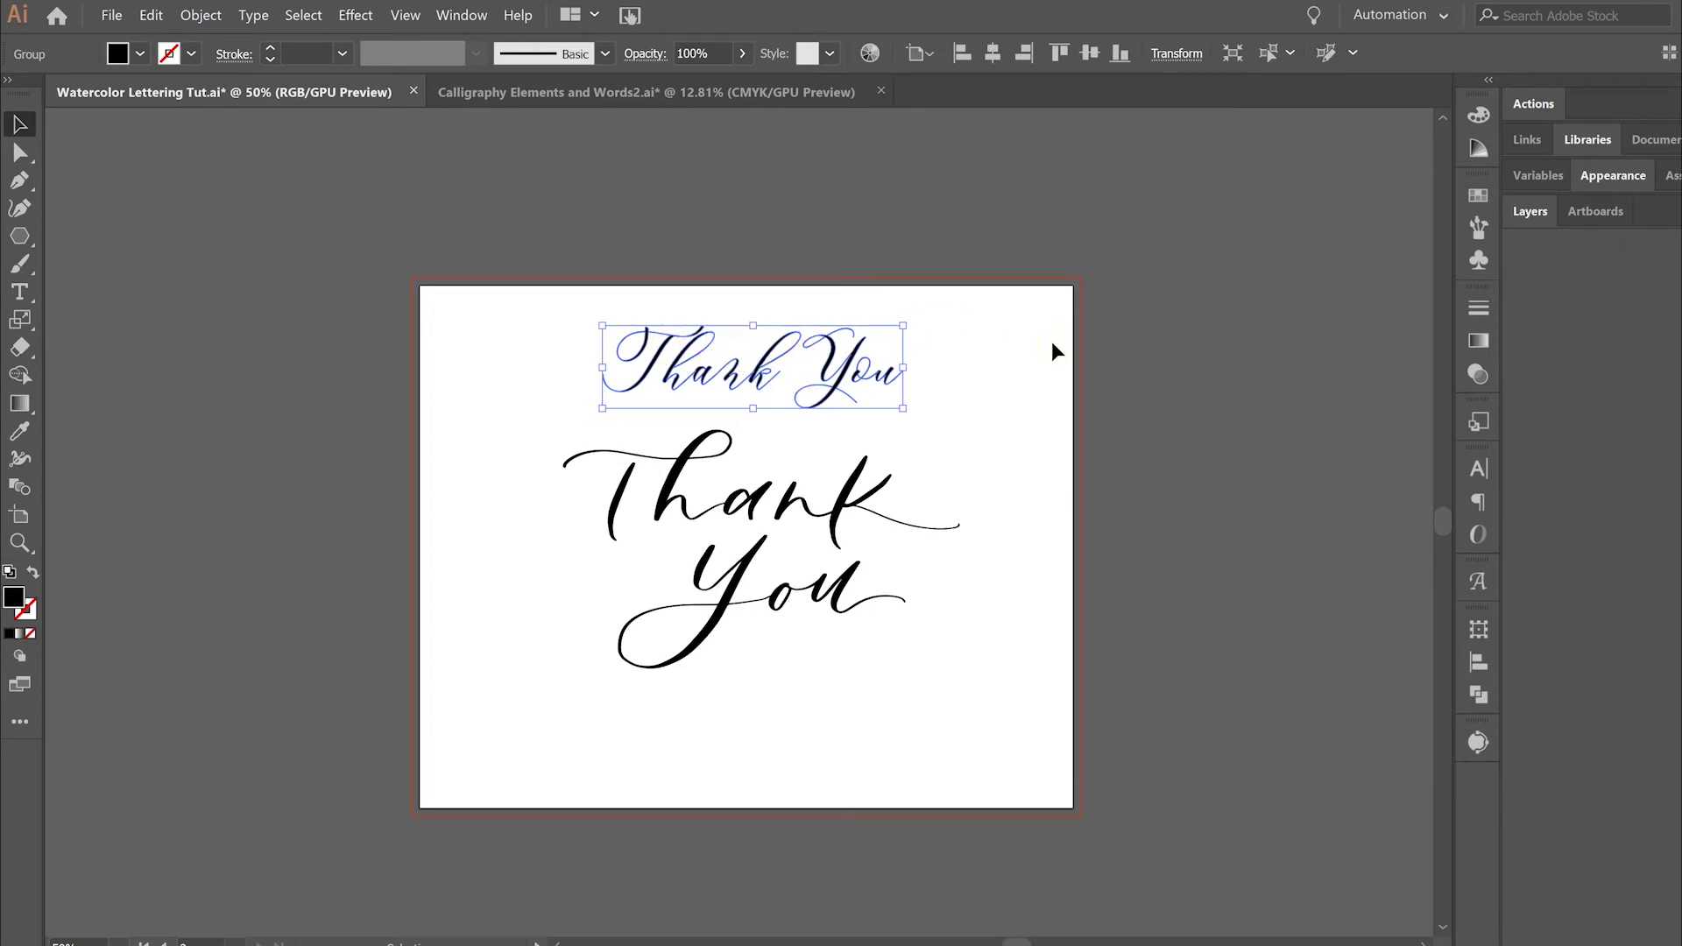
key("Delete")
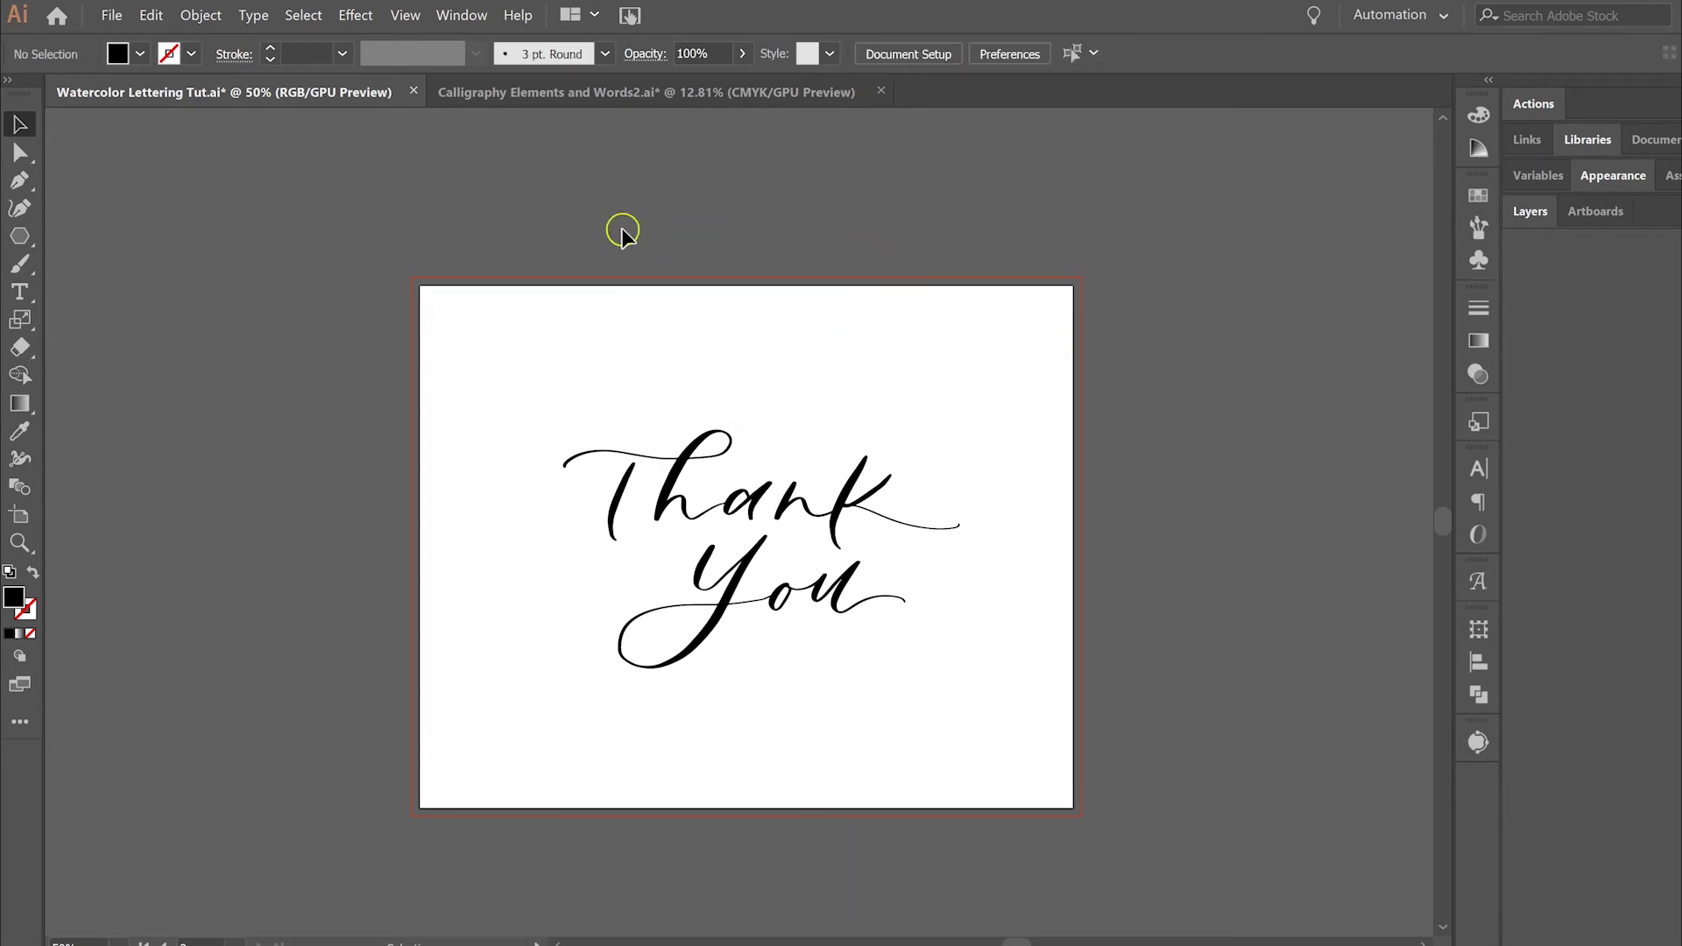
Step: Group all the pieces of the Thank You lettering together
left_click_drag(516, 335, 1012, 697)
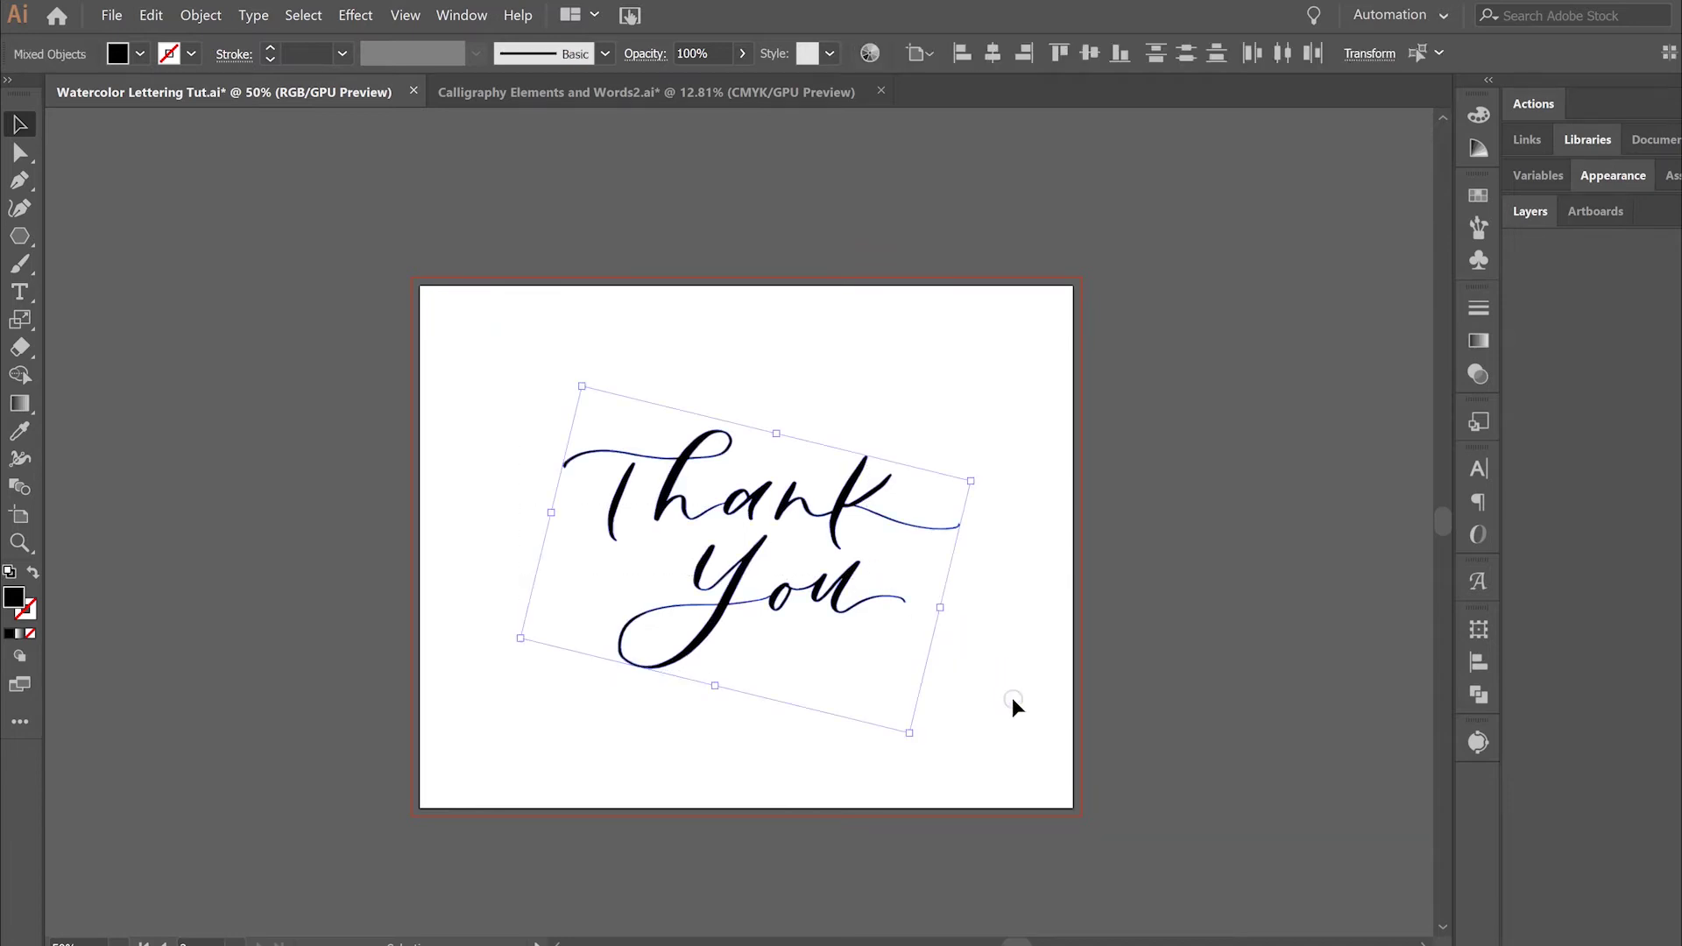
right_click(668, 451)
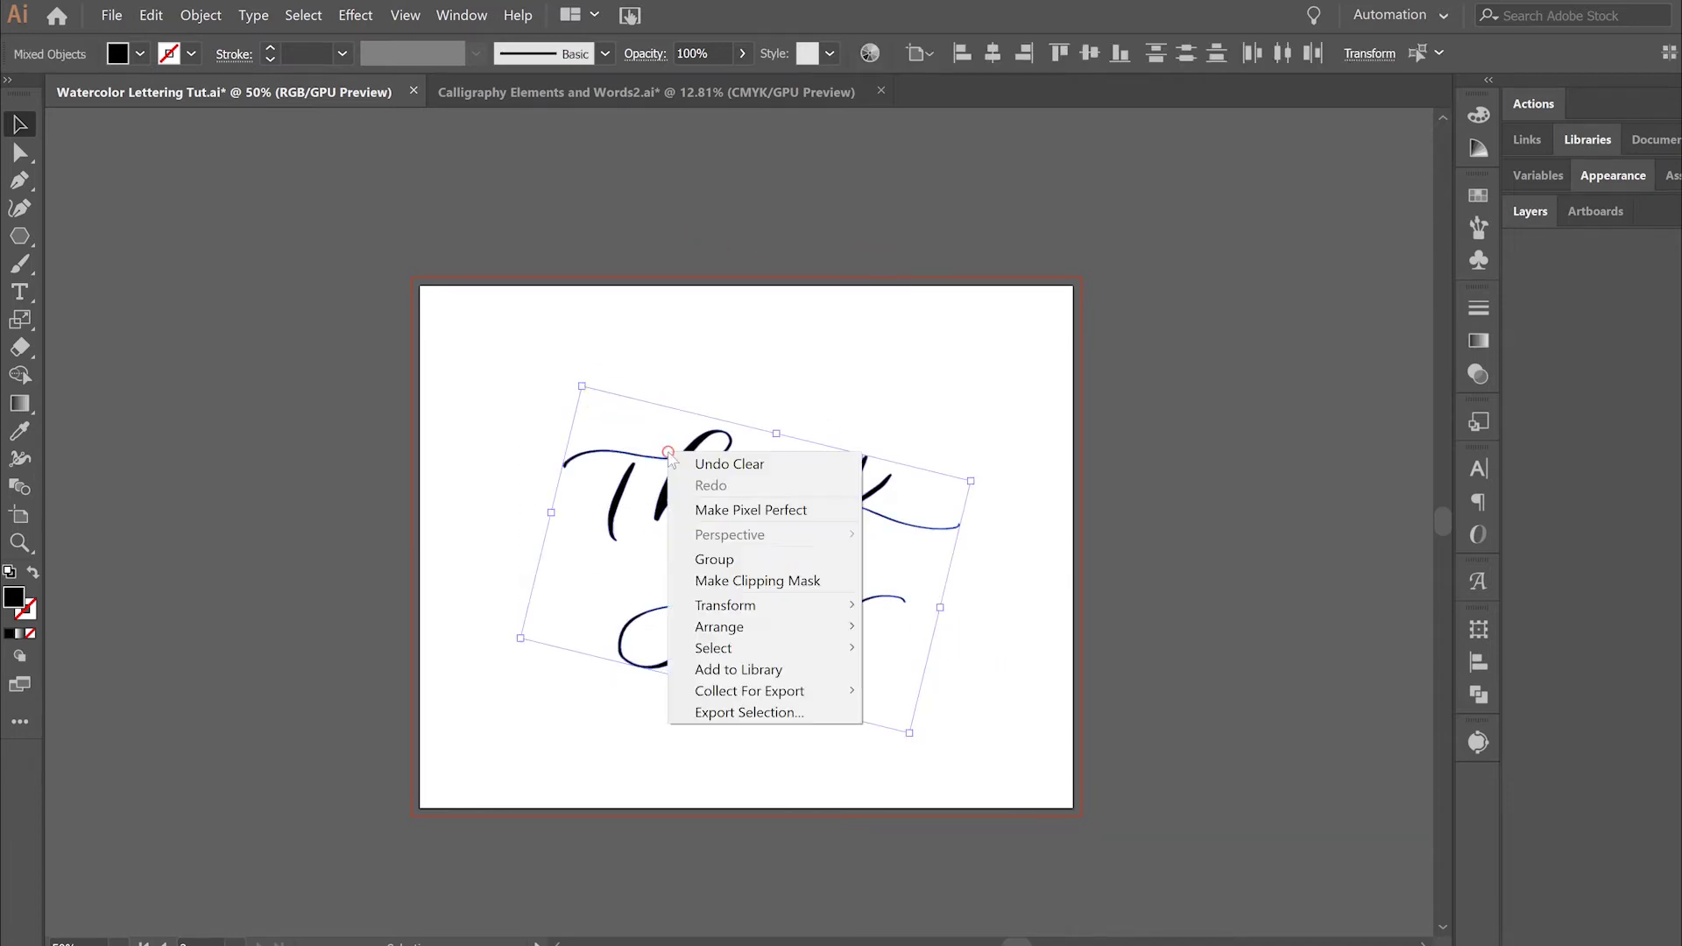
left_click(743, 559)
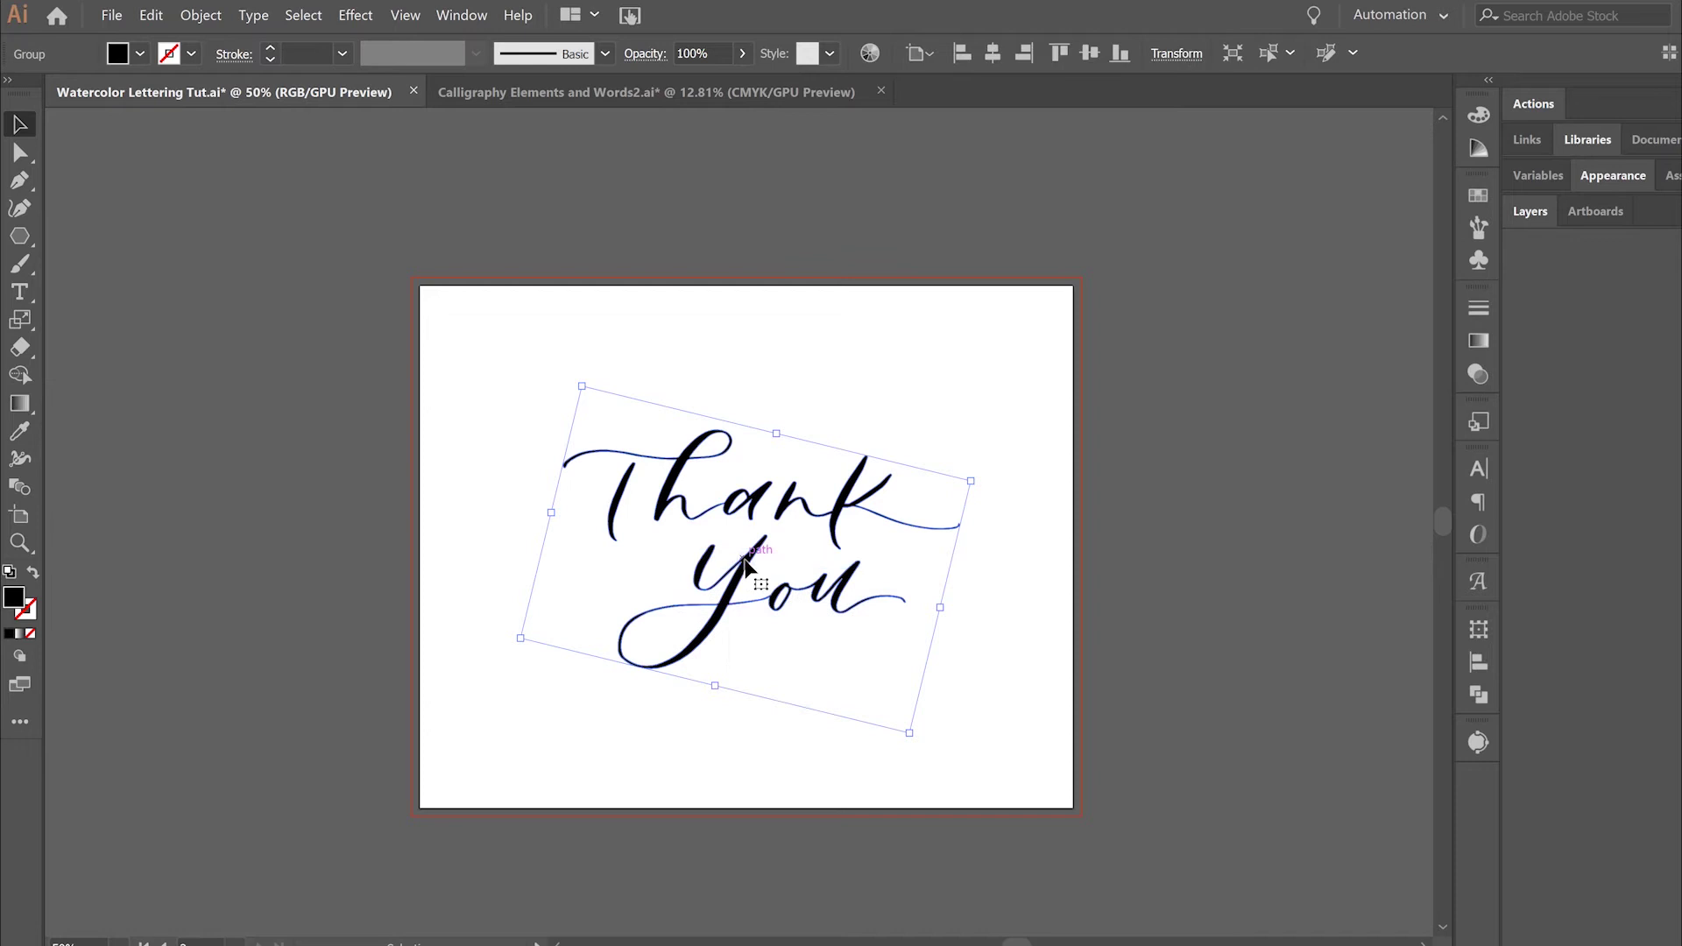
left_click(423, 368)
Step: Convert the Thank You group into a single compound path
left_click_drag(471, 307, 1016, 806)
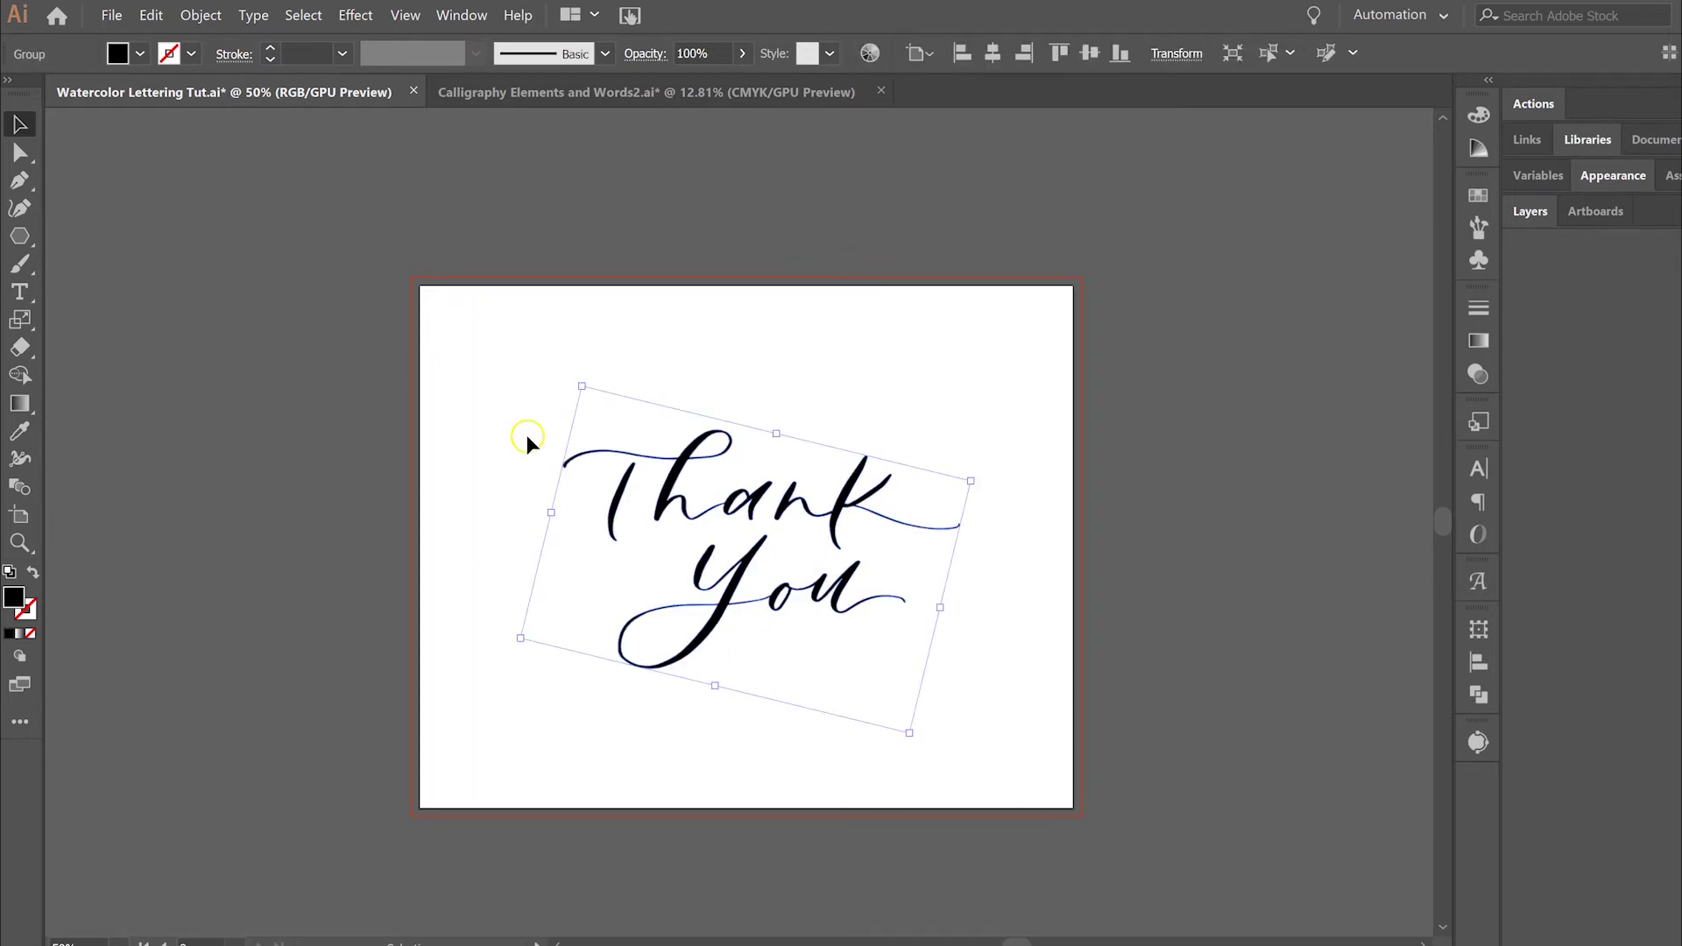
left_click(192, 18)
mouse_move(375, 677)
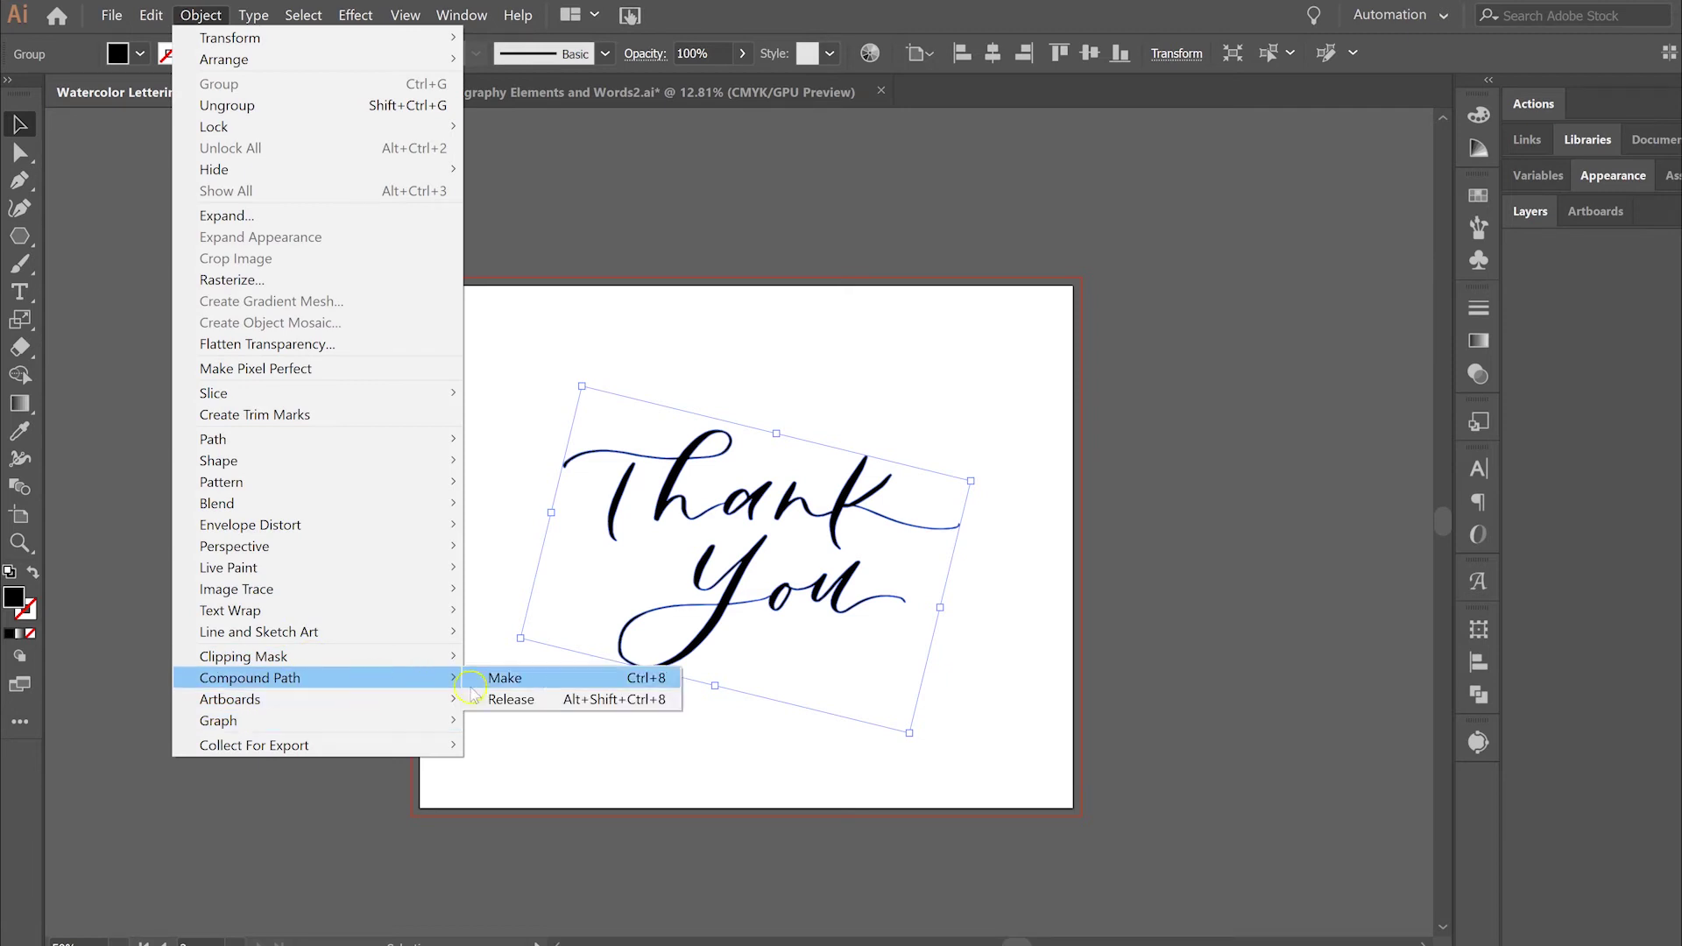
left_click(493, 679)
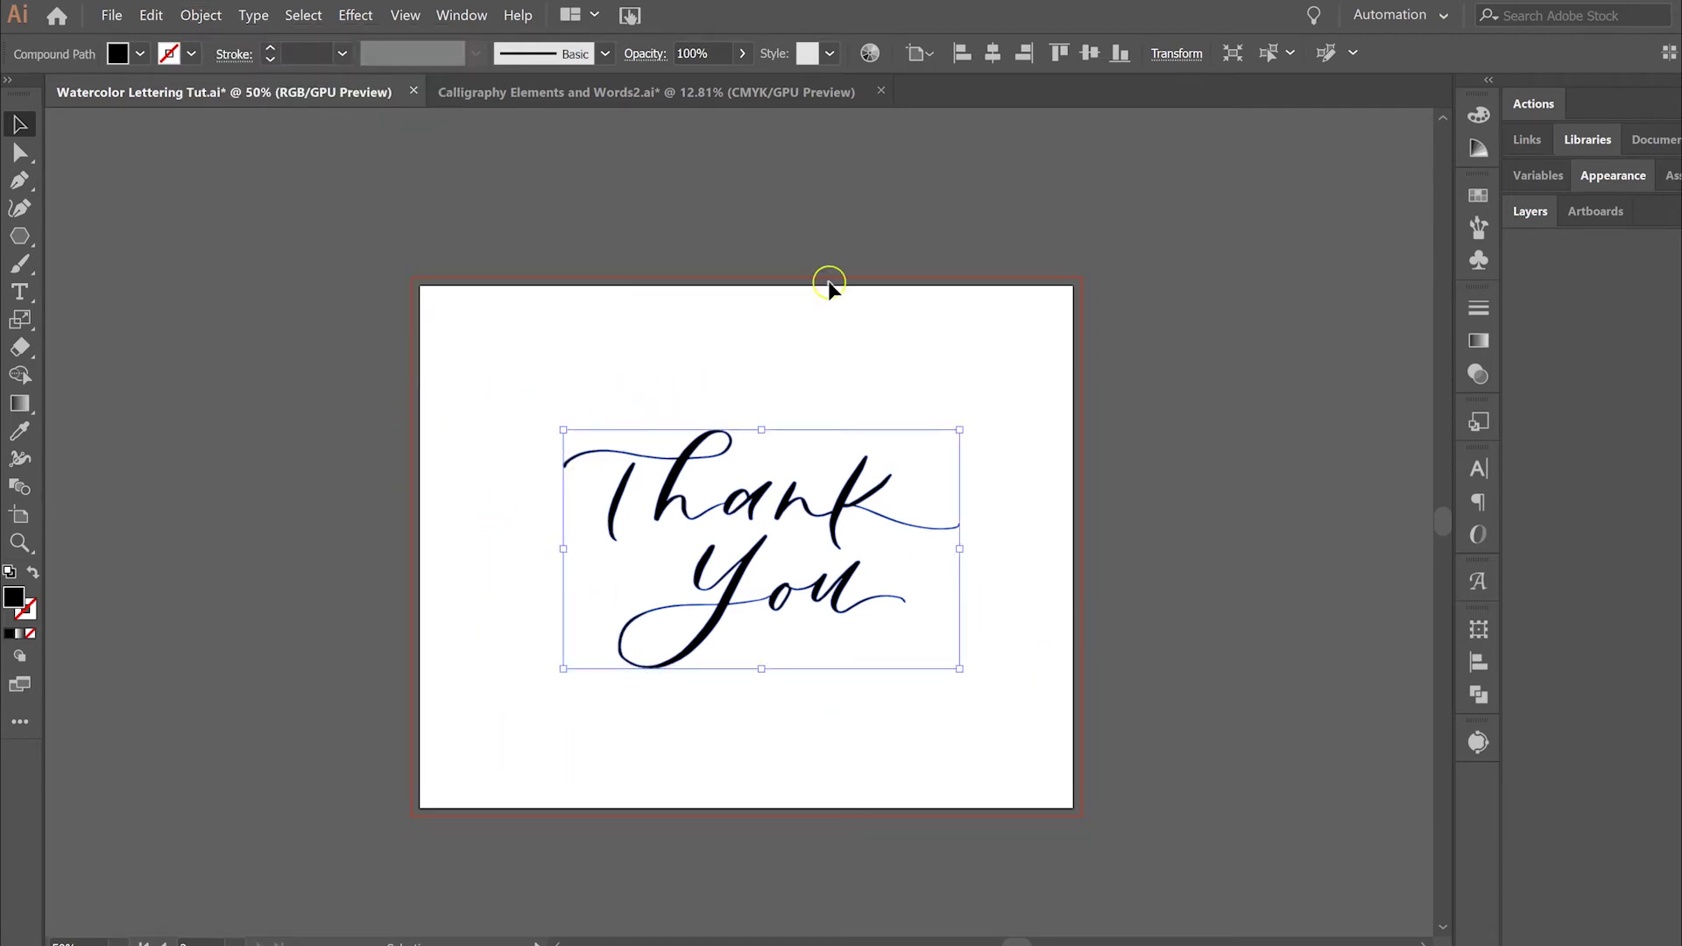
left_click(1067, 549)
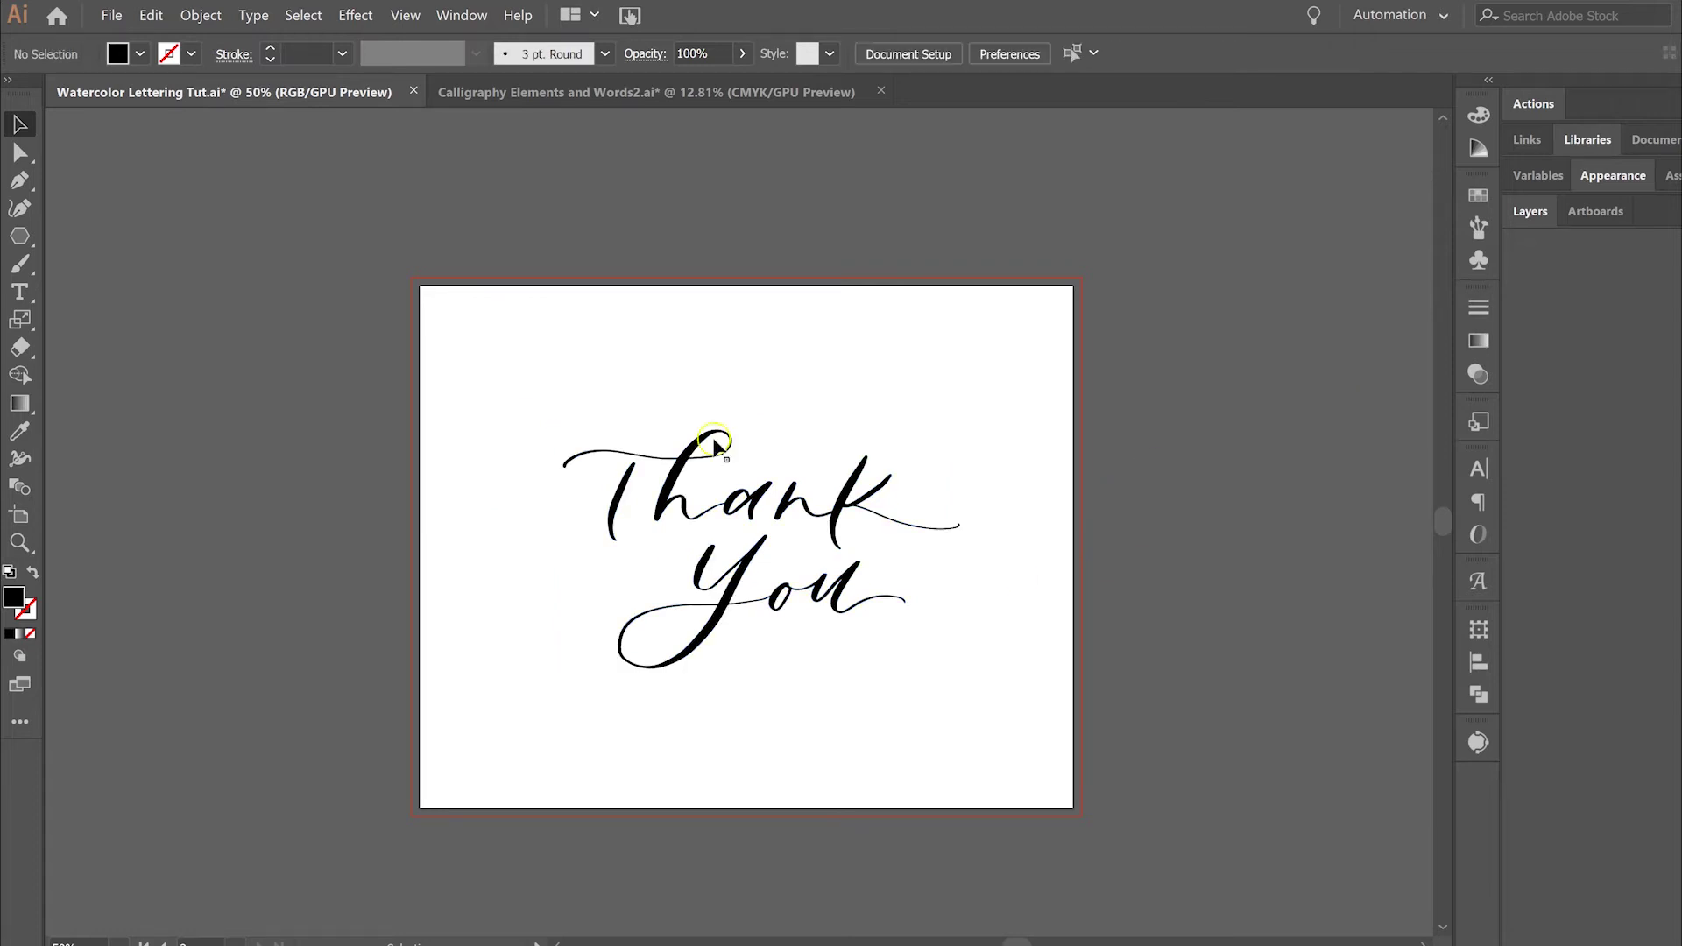
left_click(114, 15)
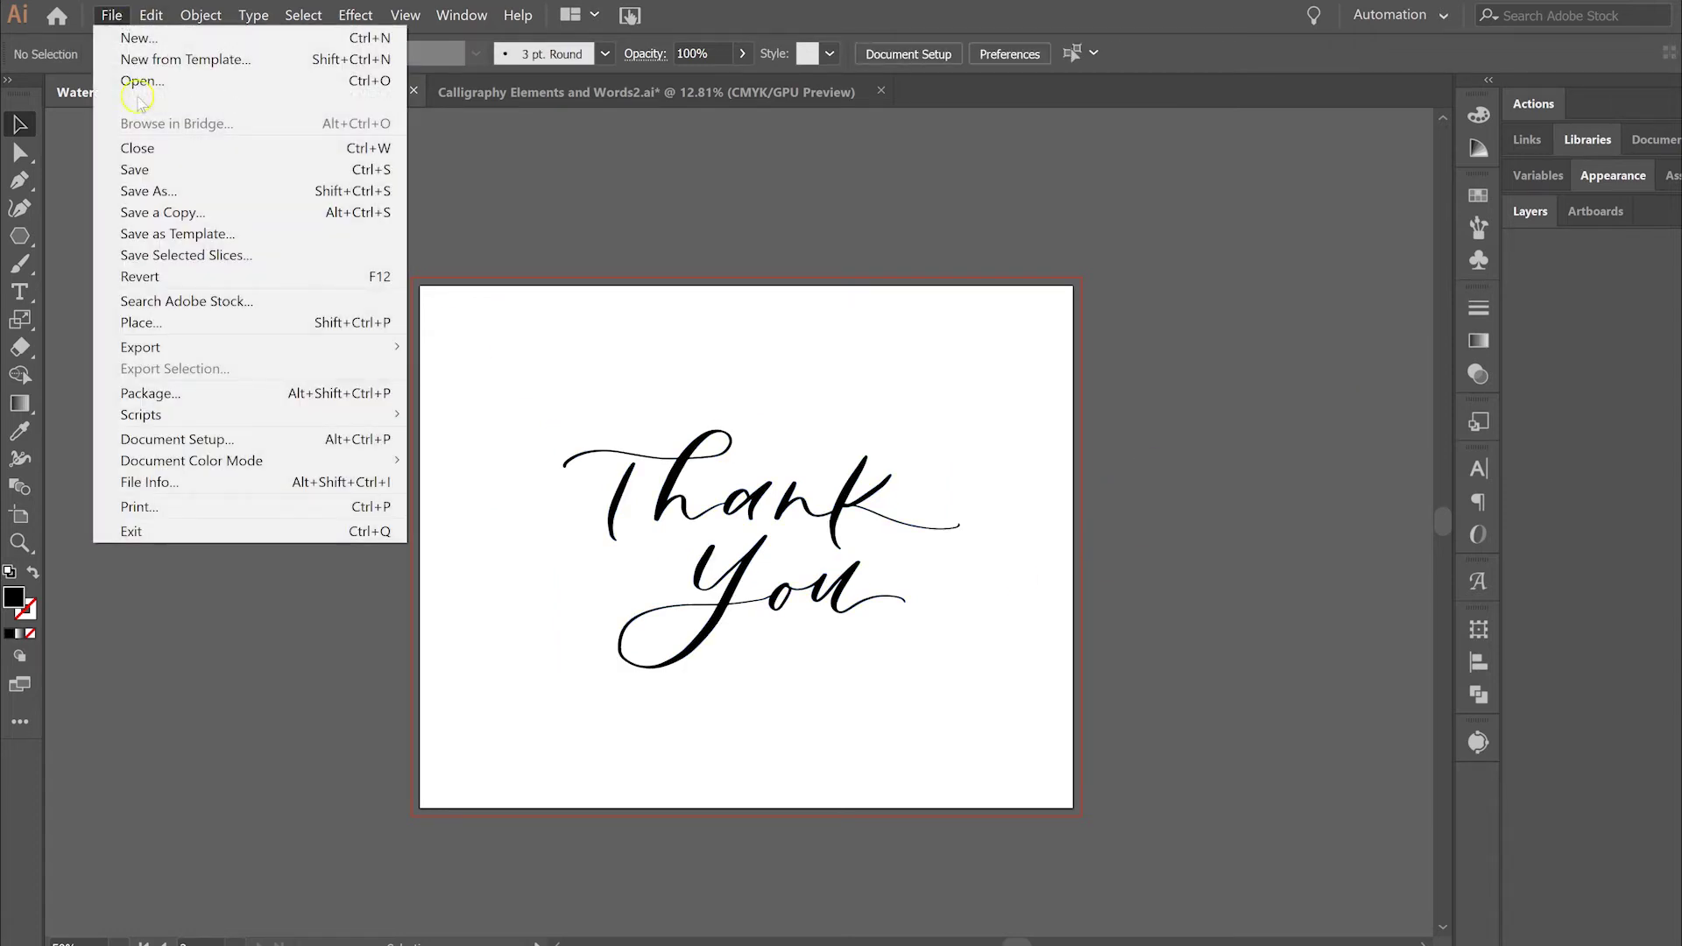
Step: Choose the DGS_AllSeasons_Bonus_5 watercolor image from 48-Watercolor-Backgrounds for placing
left_click(205, 322)
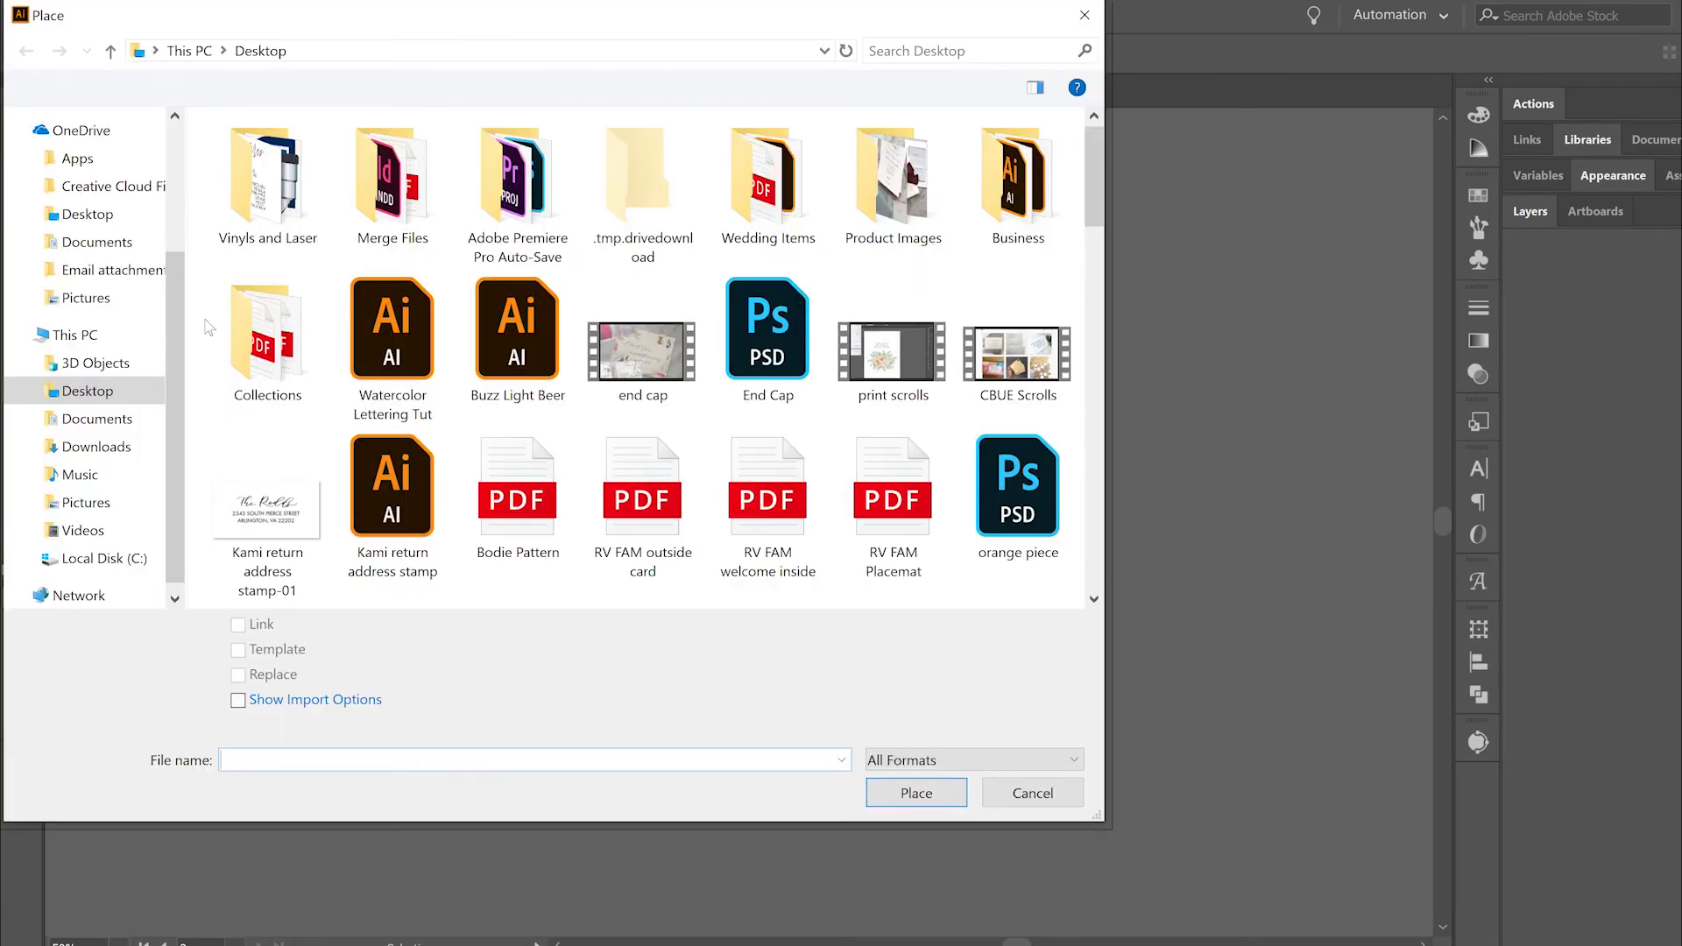
left_click_drag(1090, 168, 1058, 144)
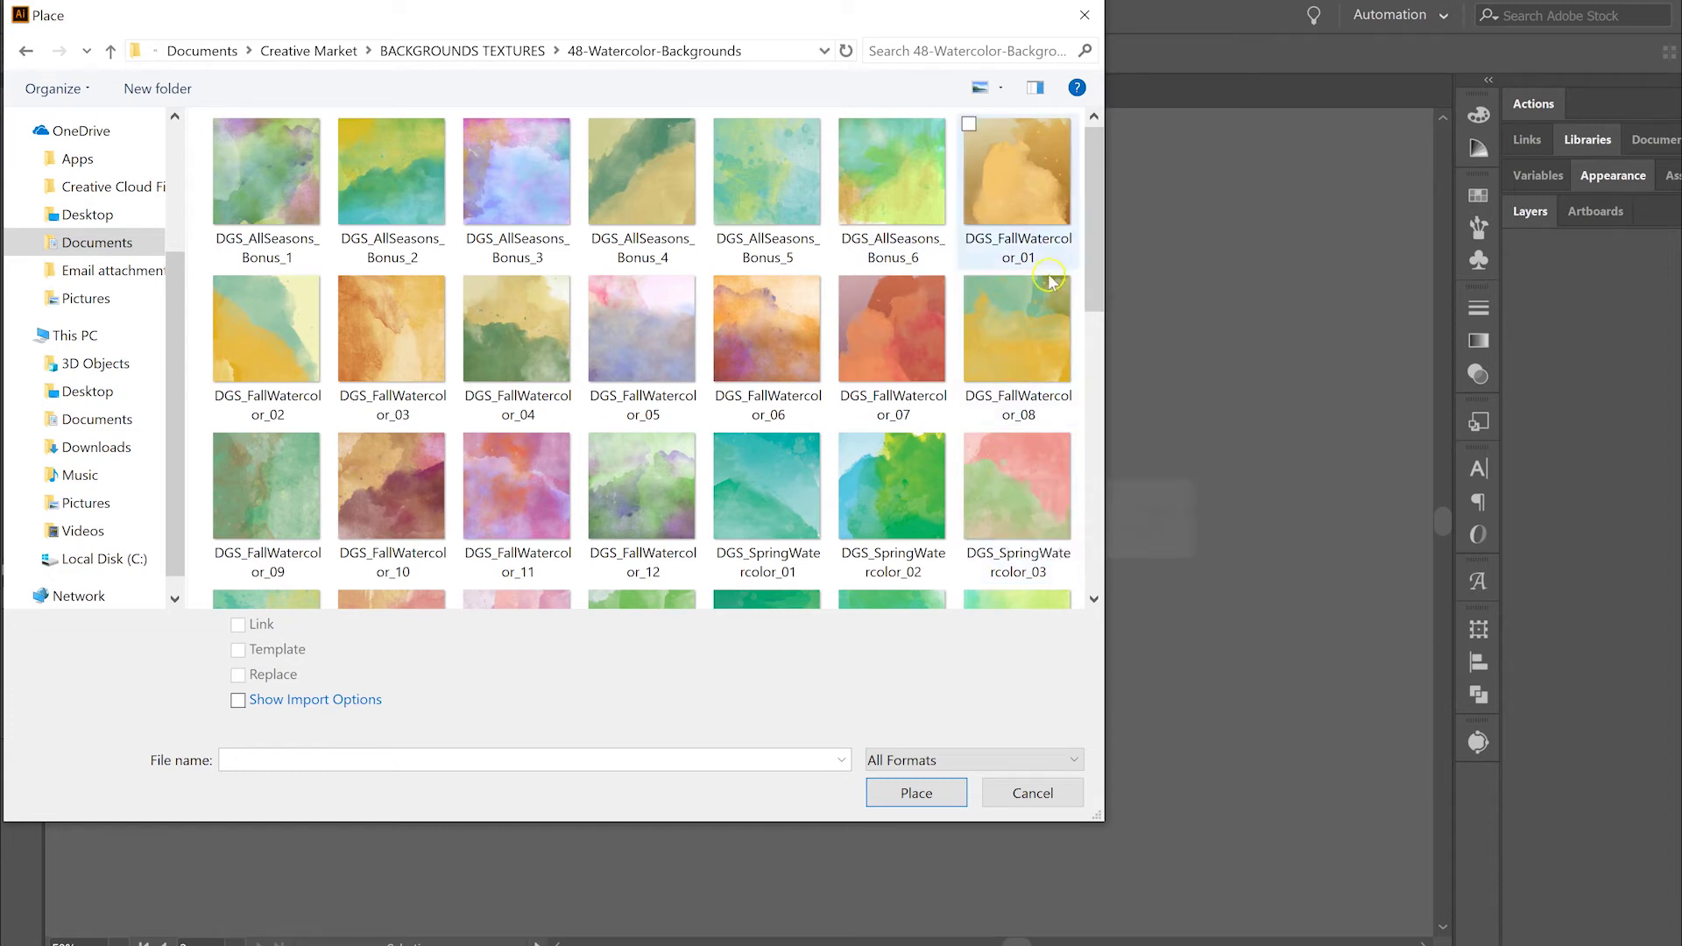
left_click_drag(1100, 188, 1115, 484)
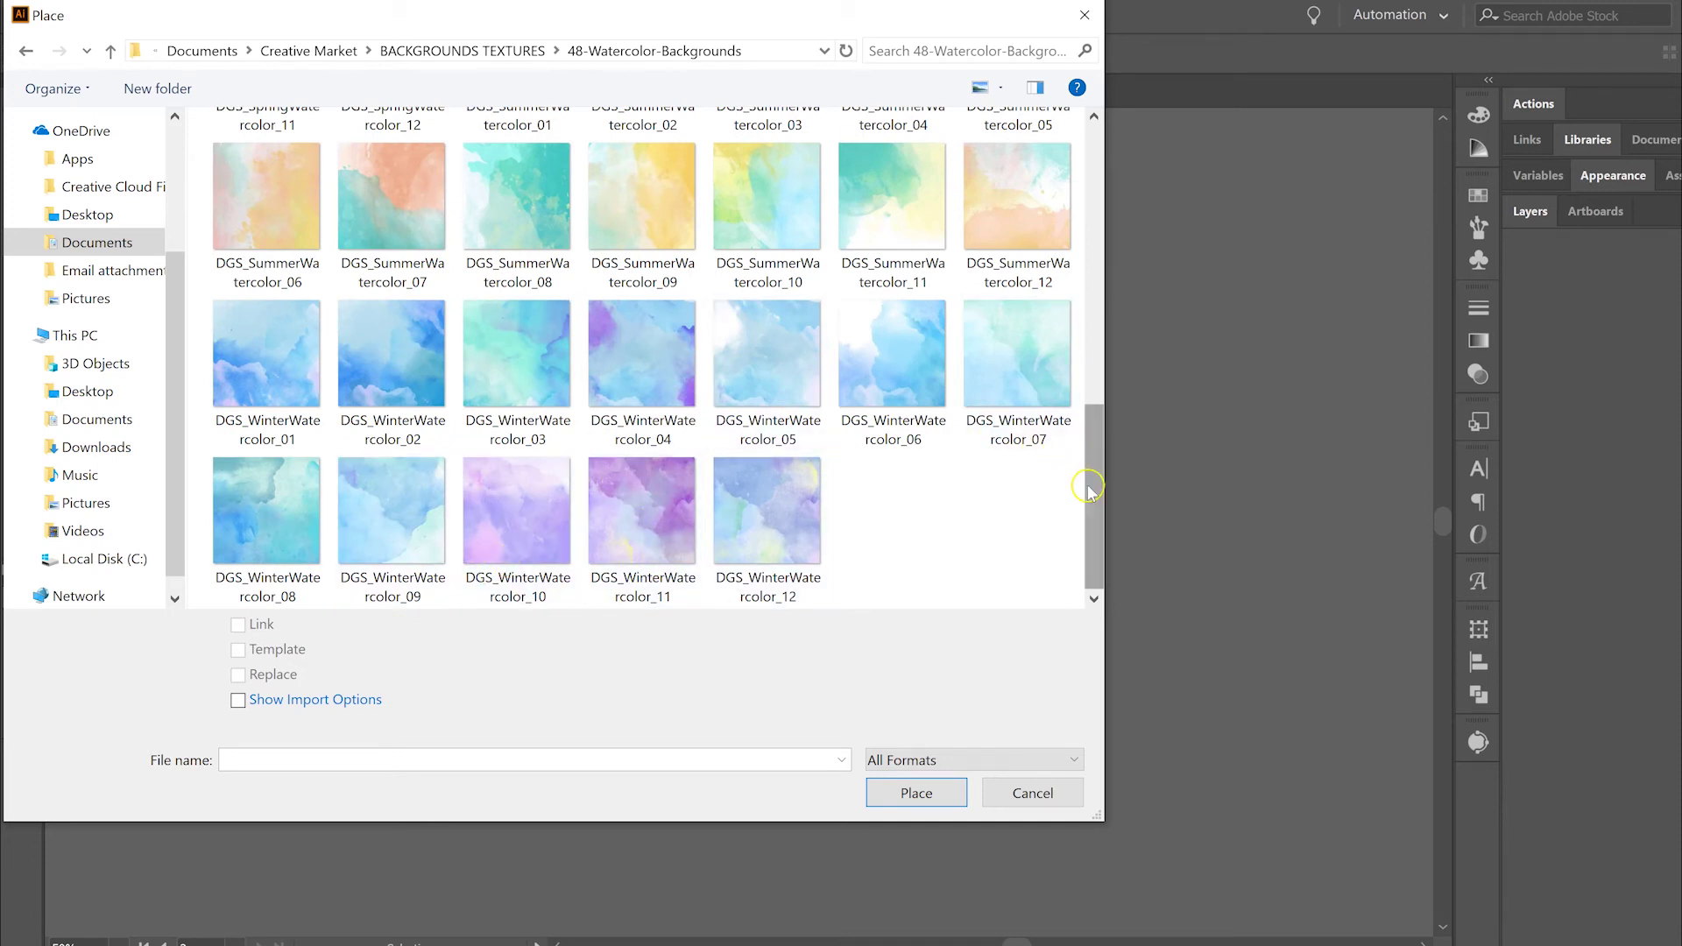
left_click_drag(1110, 421, 1123, 197)
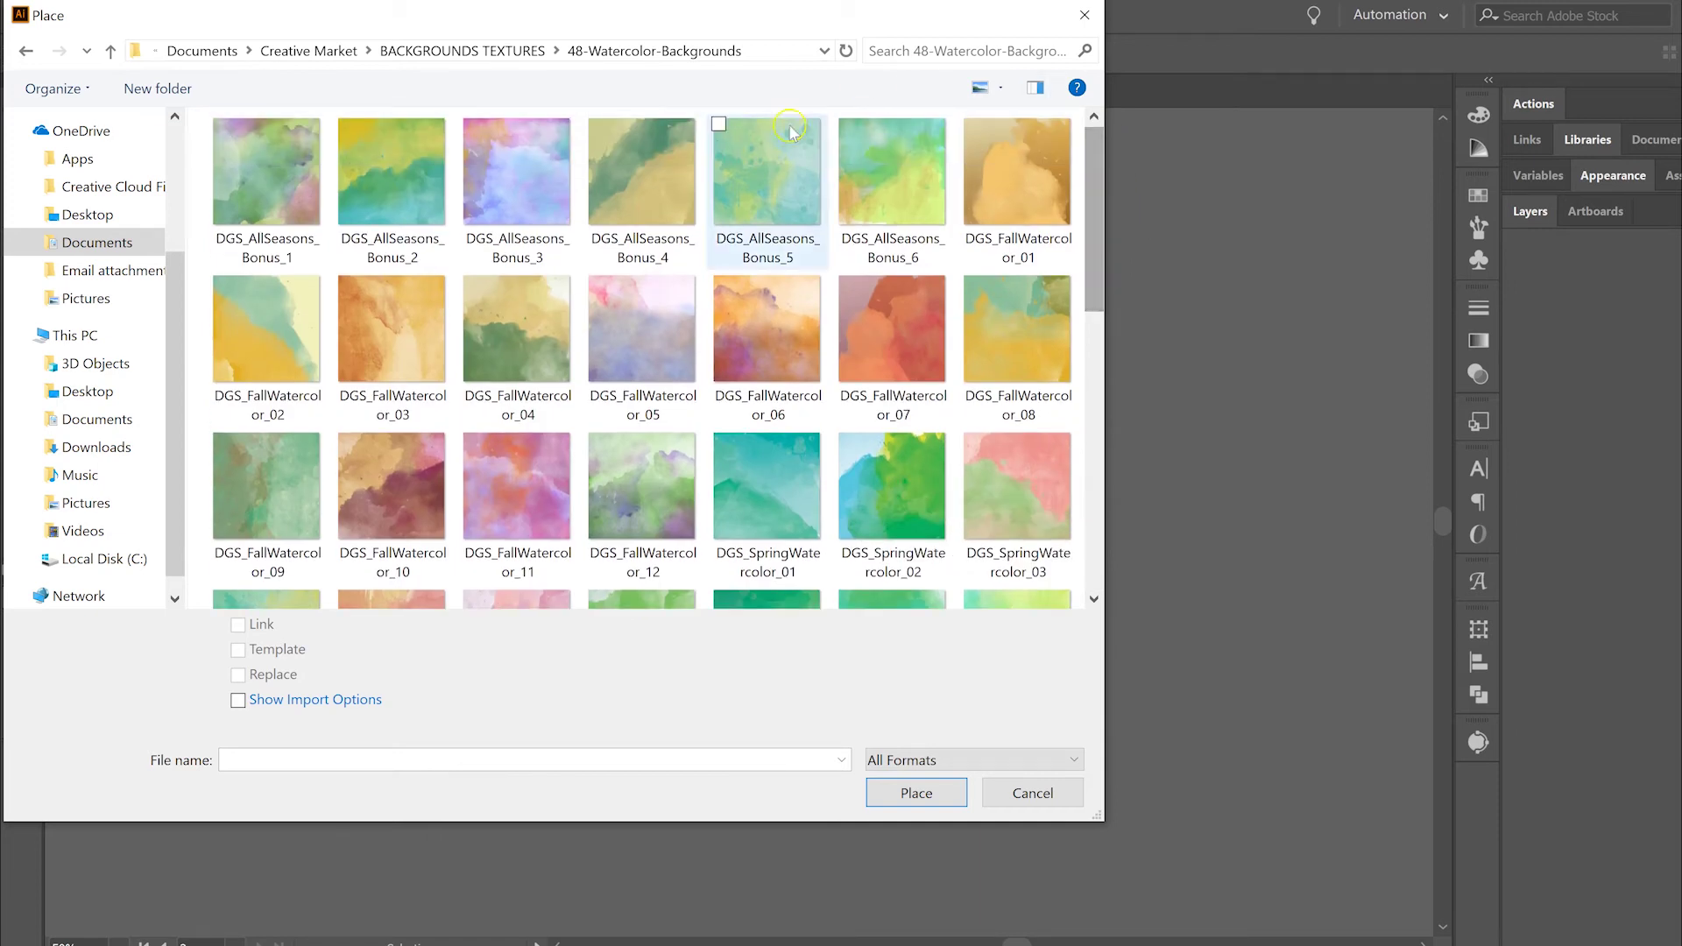
double_click(767, 200)
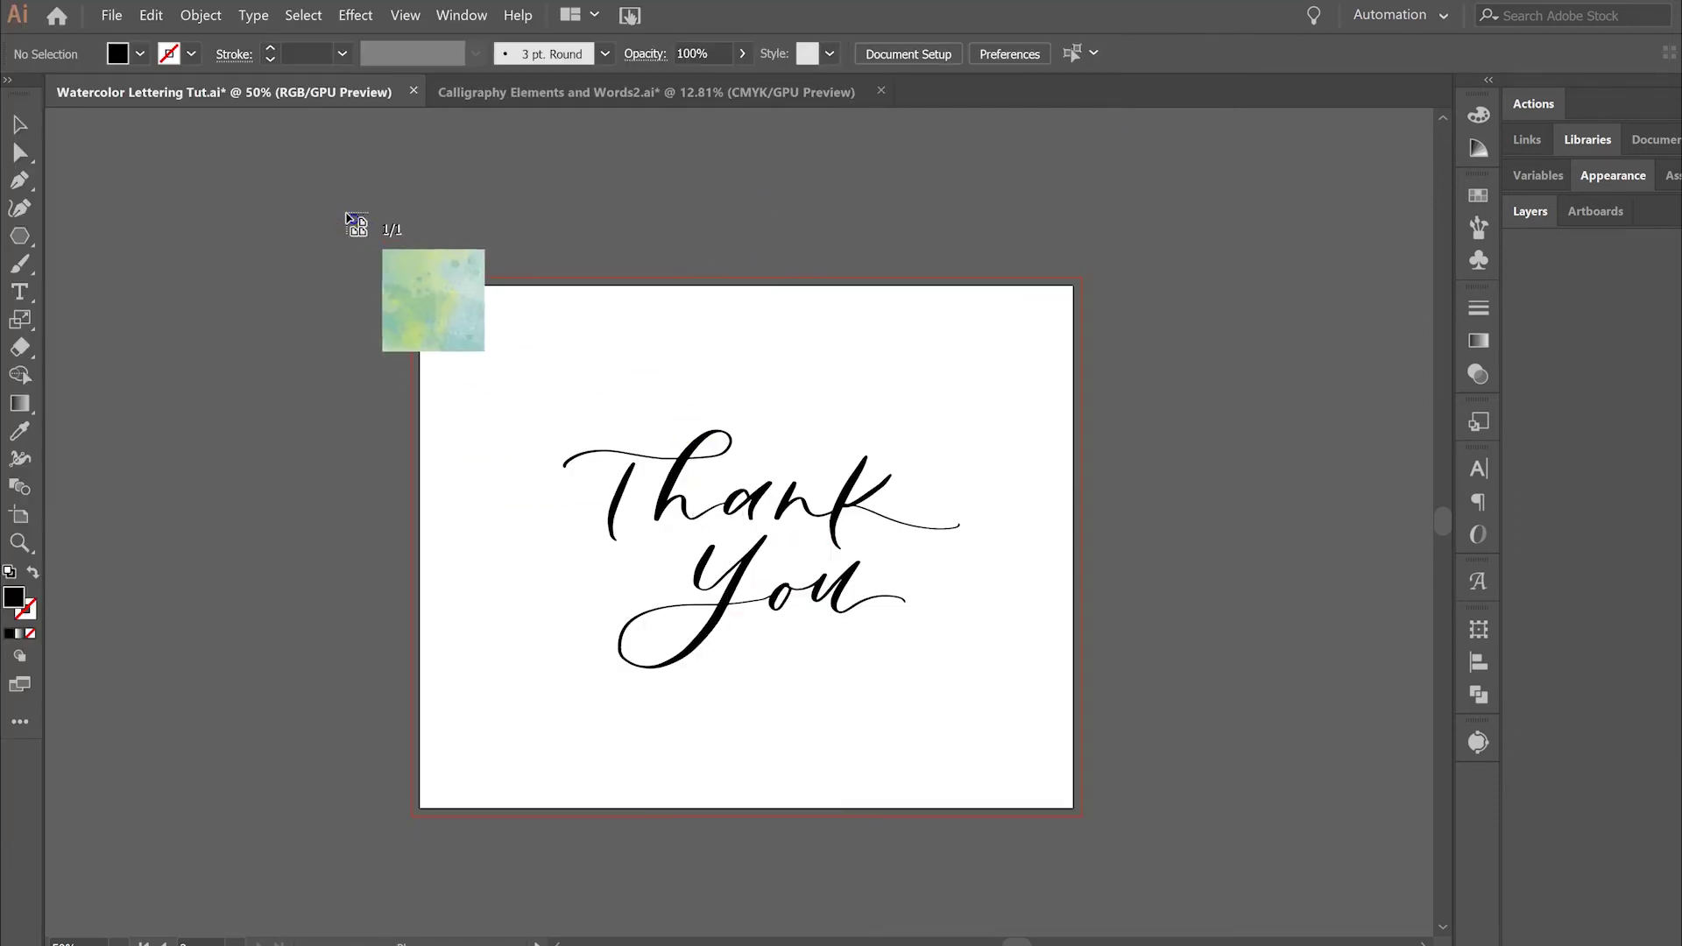
Step: Place the DGS_AllSeasons_Bonus_5 watercolor over the artboard and send it to the back
left_click(332, 186)
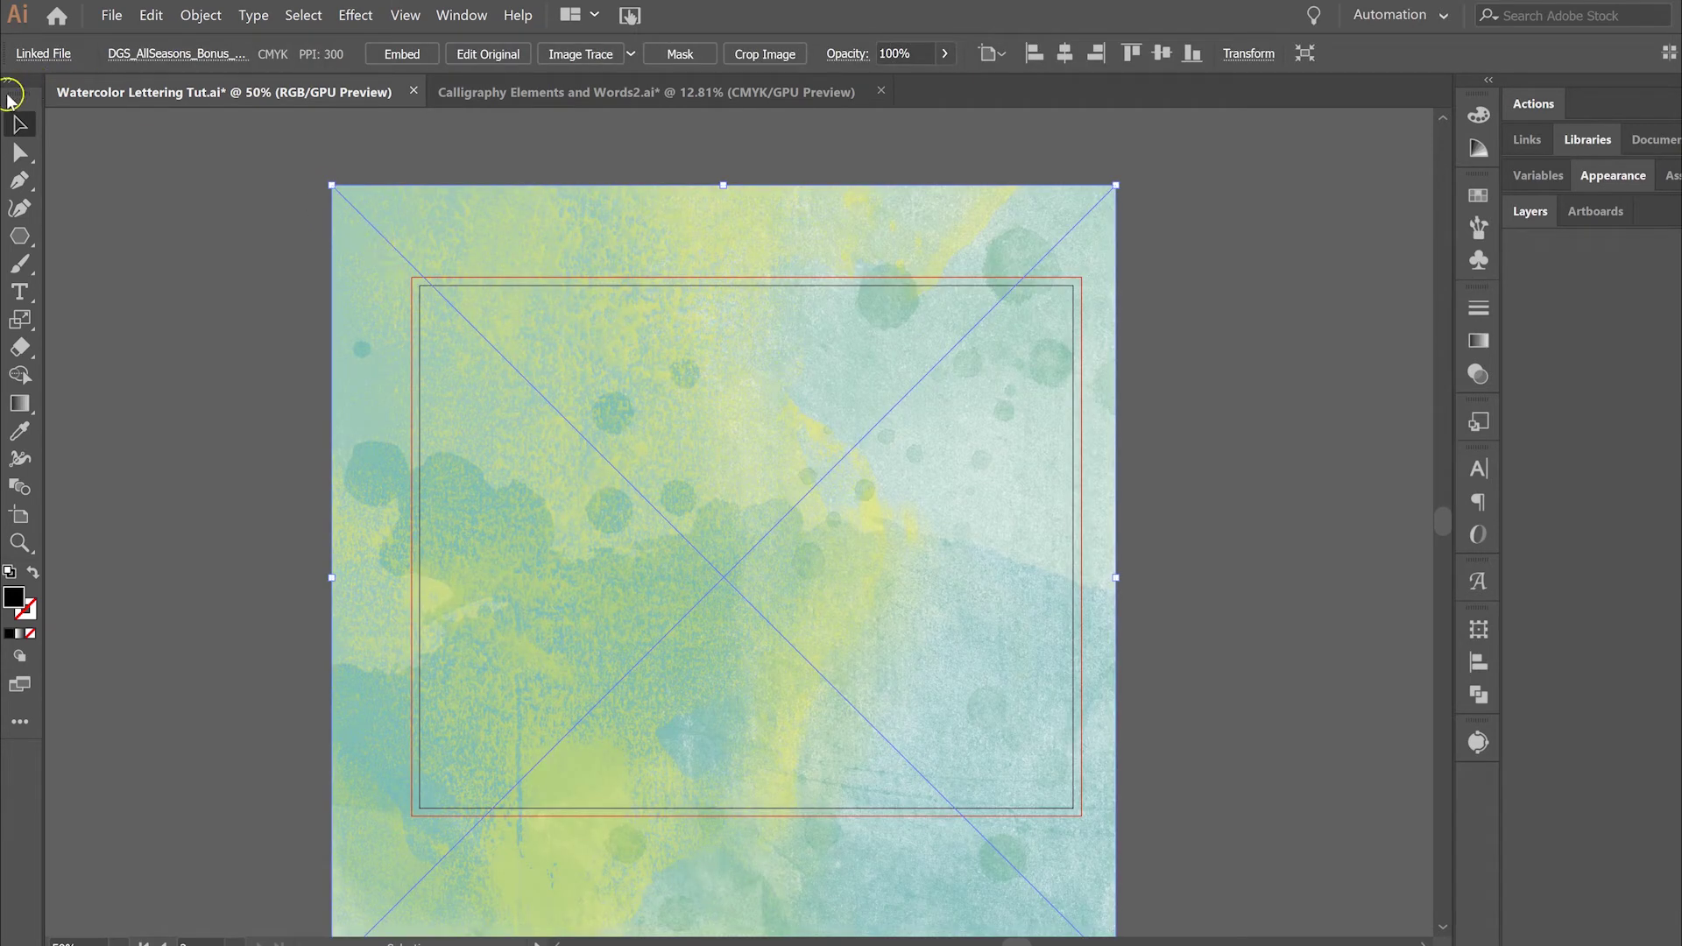
key("ctrl+shift+a")
left_click(765, 429)
right_click(765, 429)
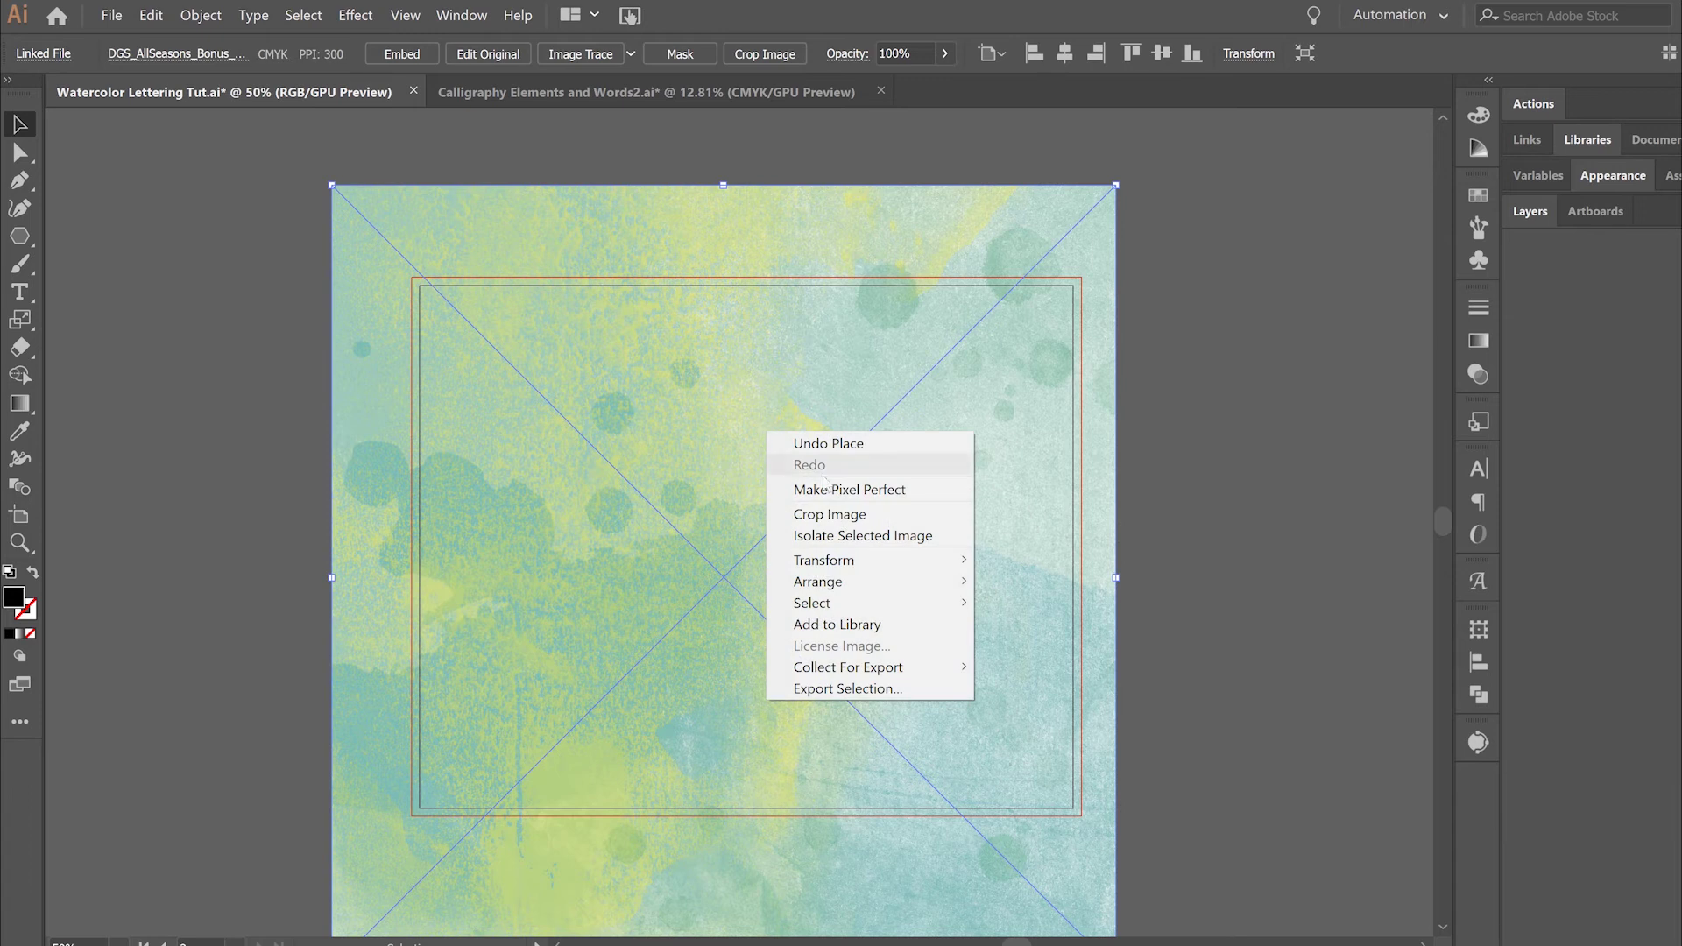
mouse_move(956, 587)
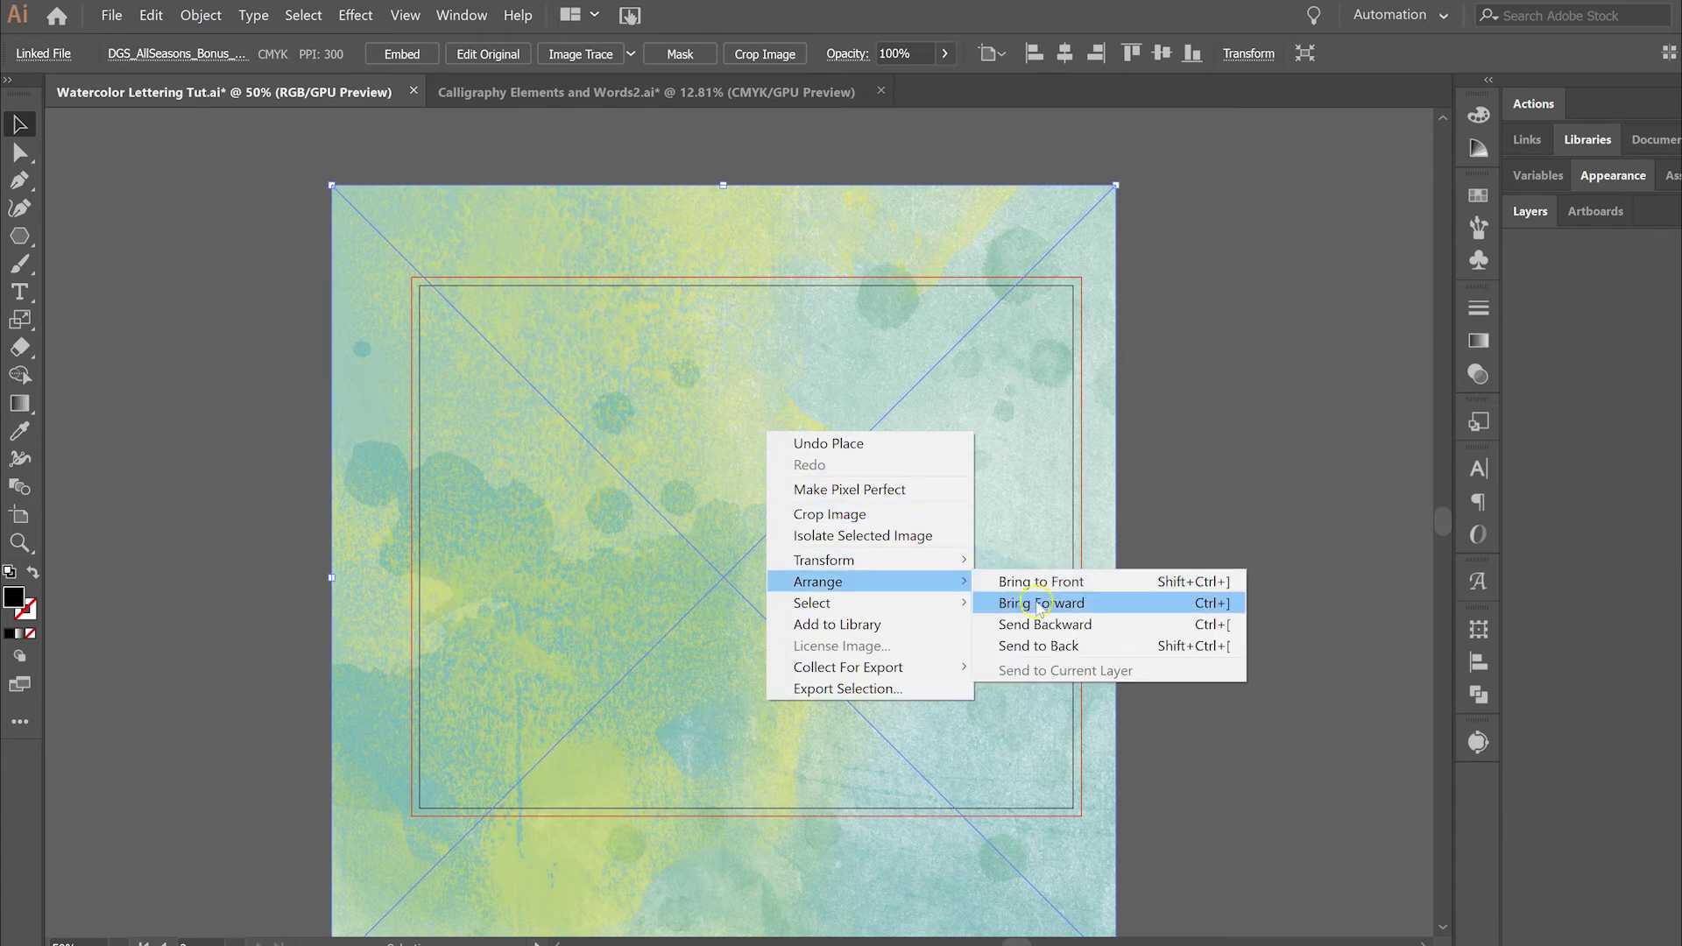
left_click(1066, 652)
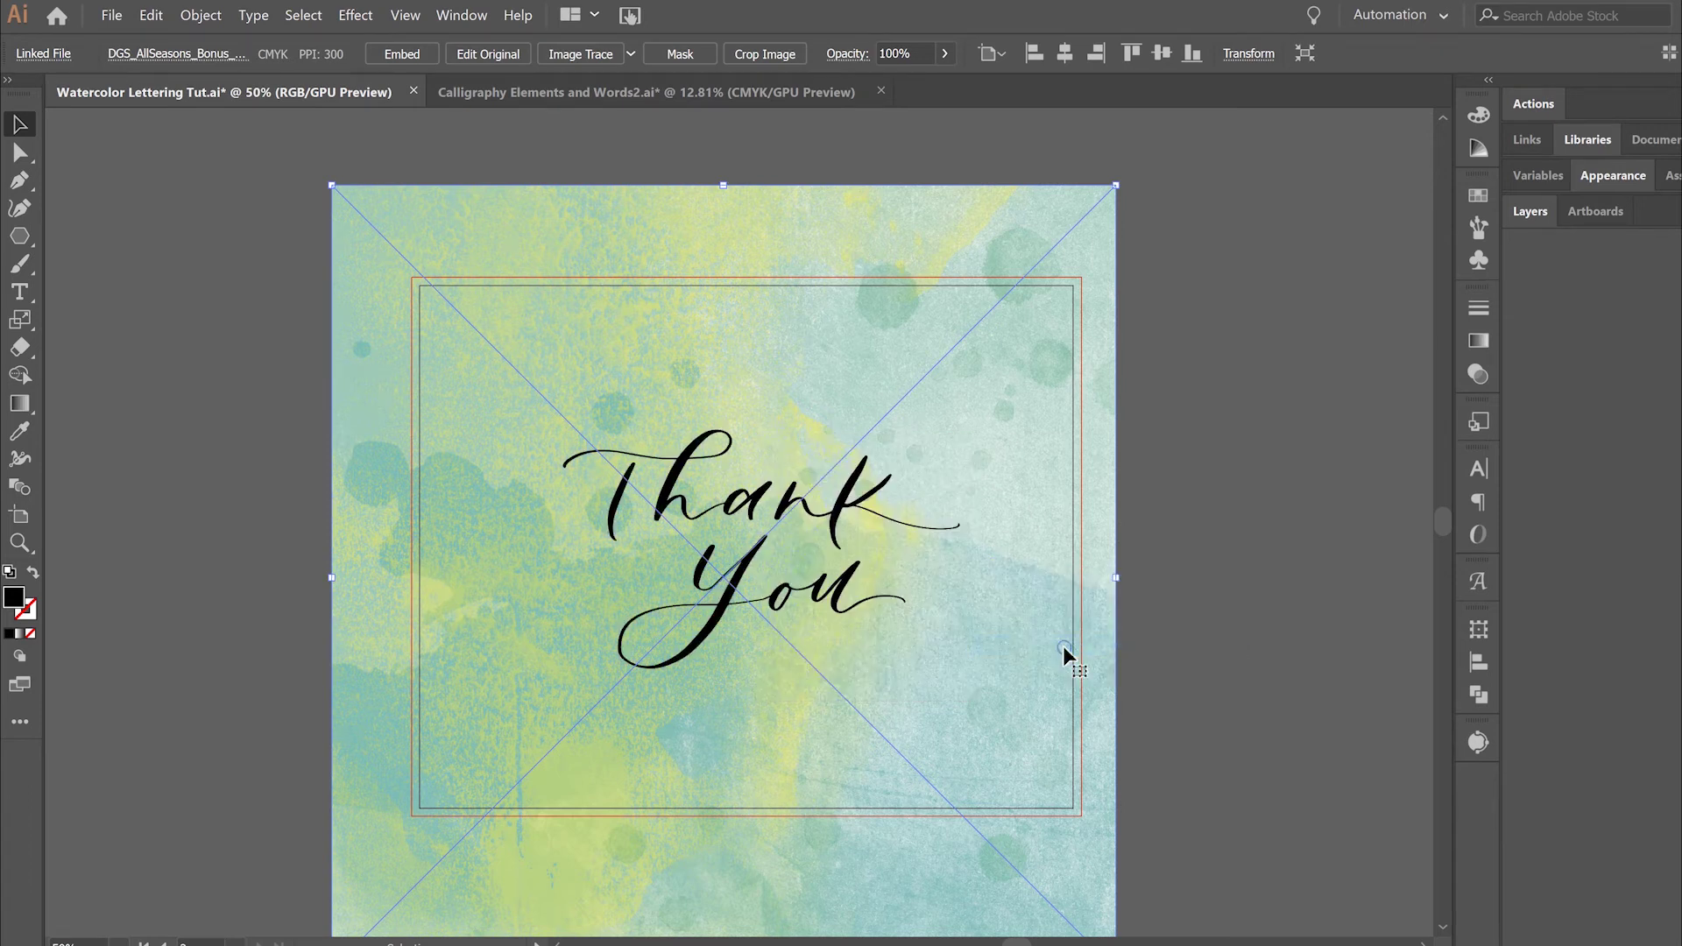
left_click(1188, 485)
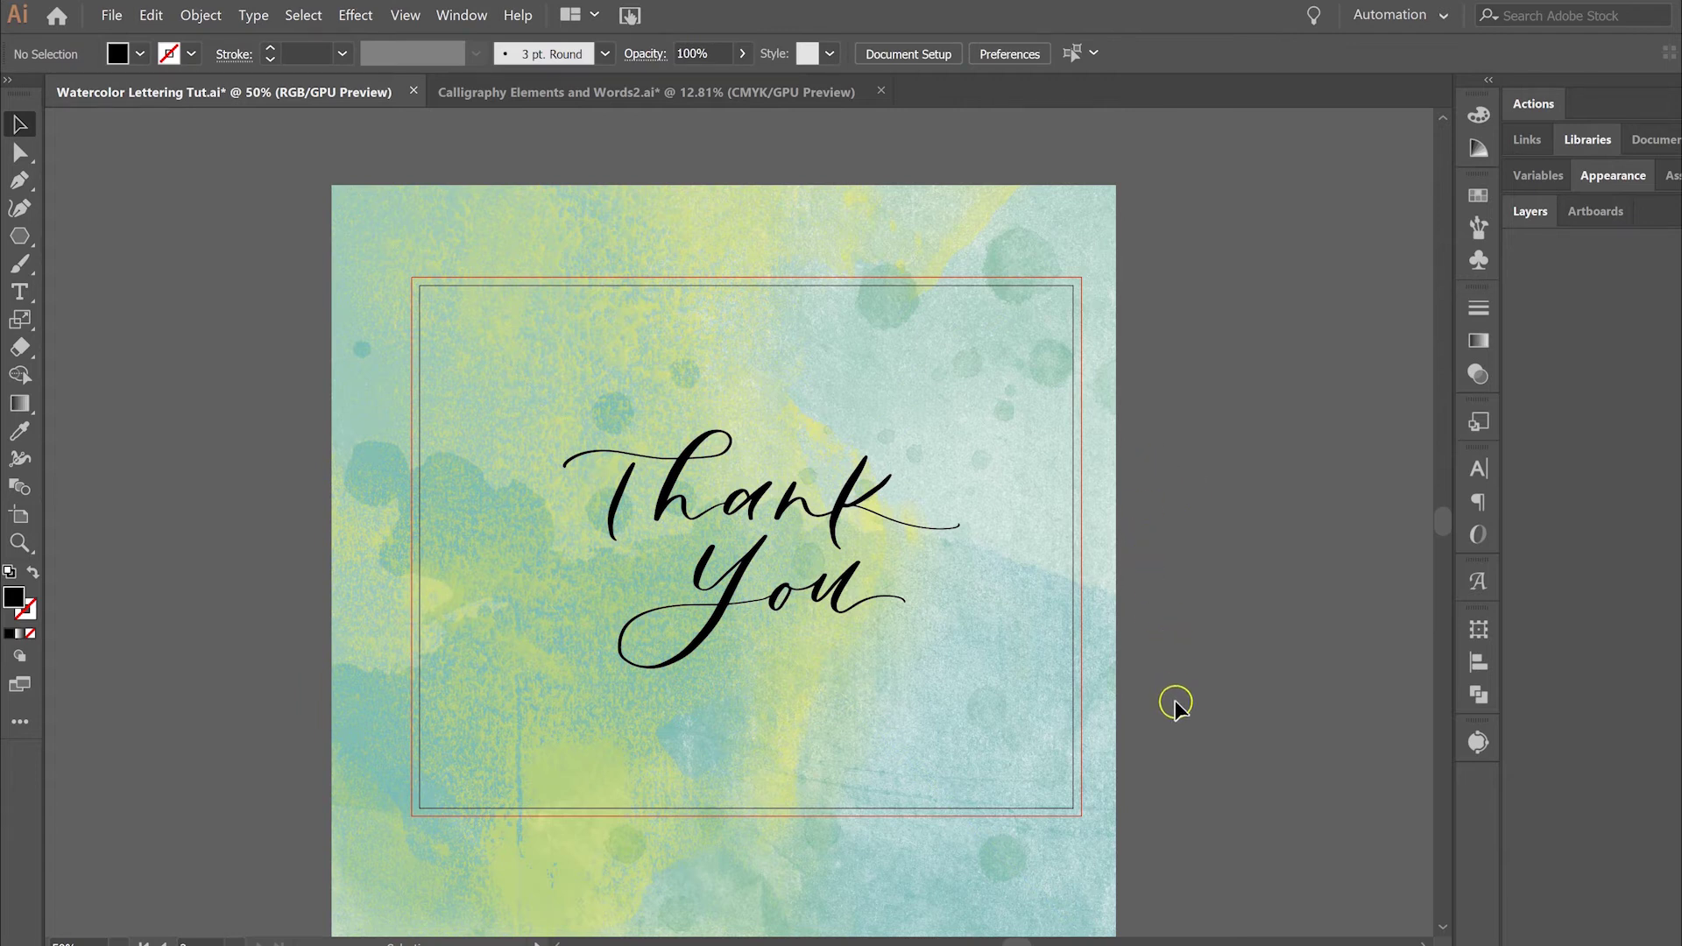
Step: Select all and make a clipping mask, undoing and reapplying it, so the watercolor fills the letters
key("ctrl+a")
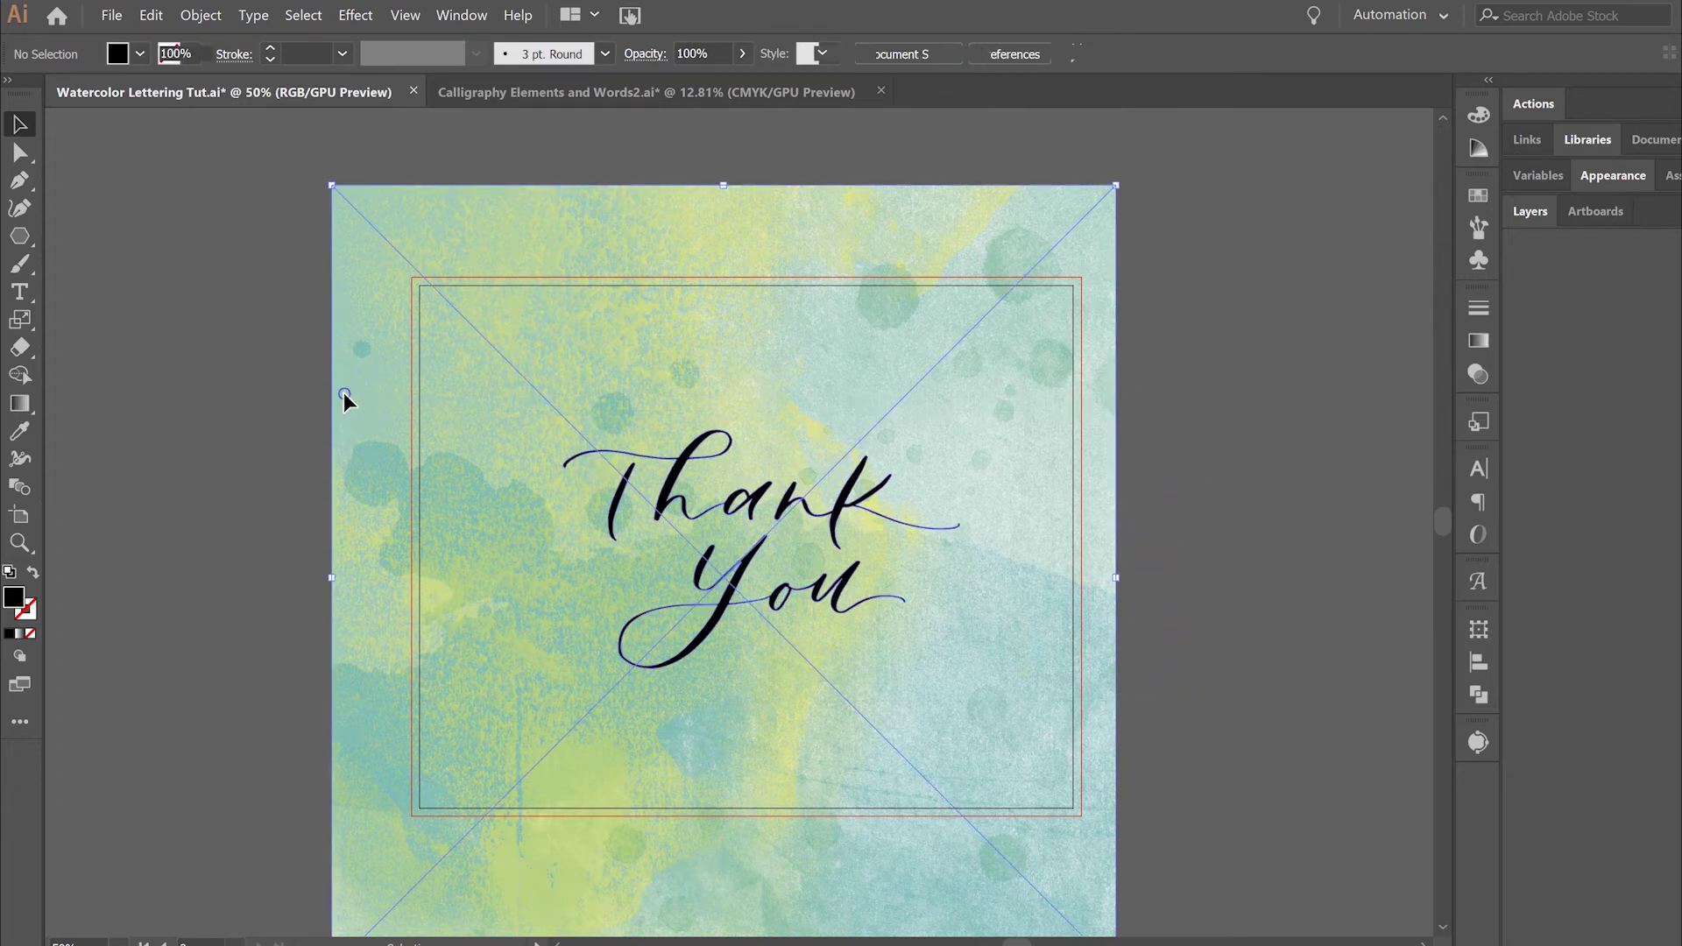
left_click(201, 15)
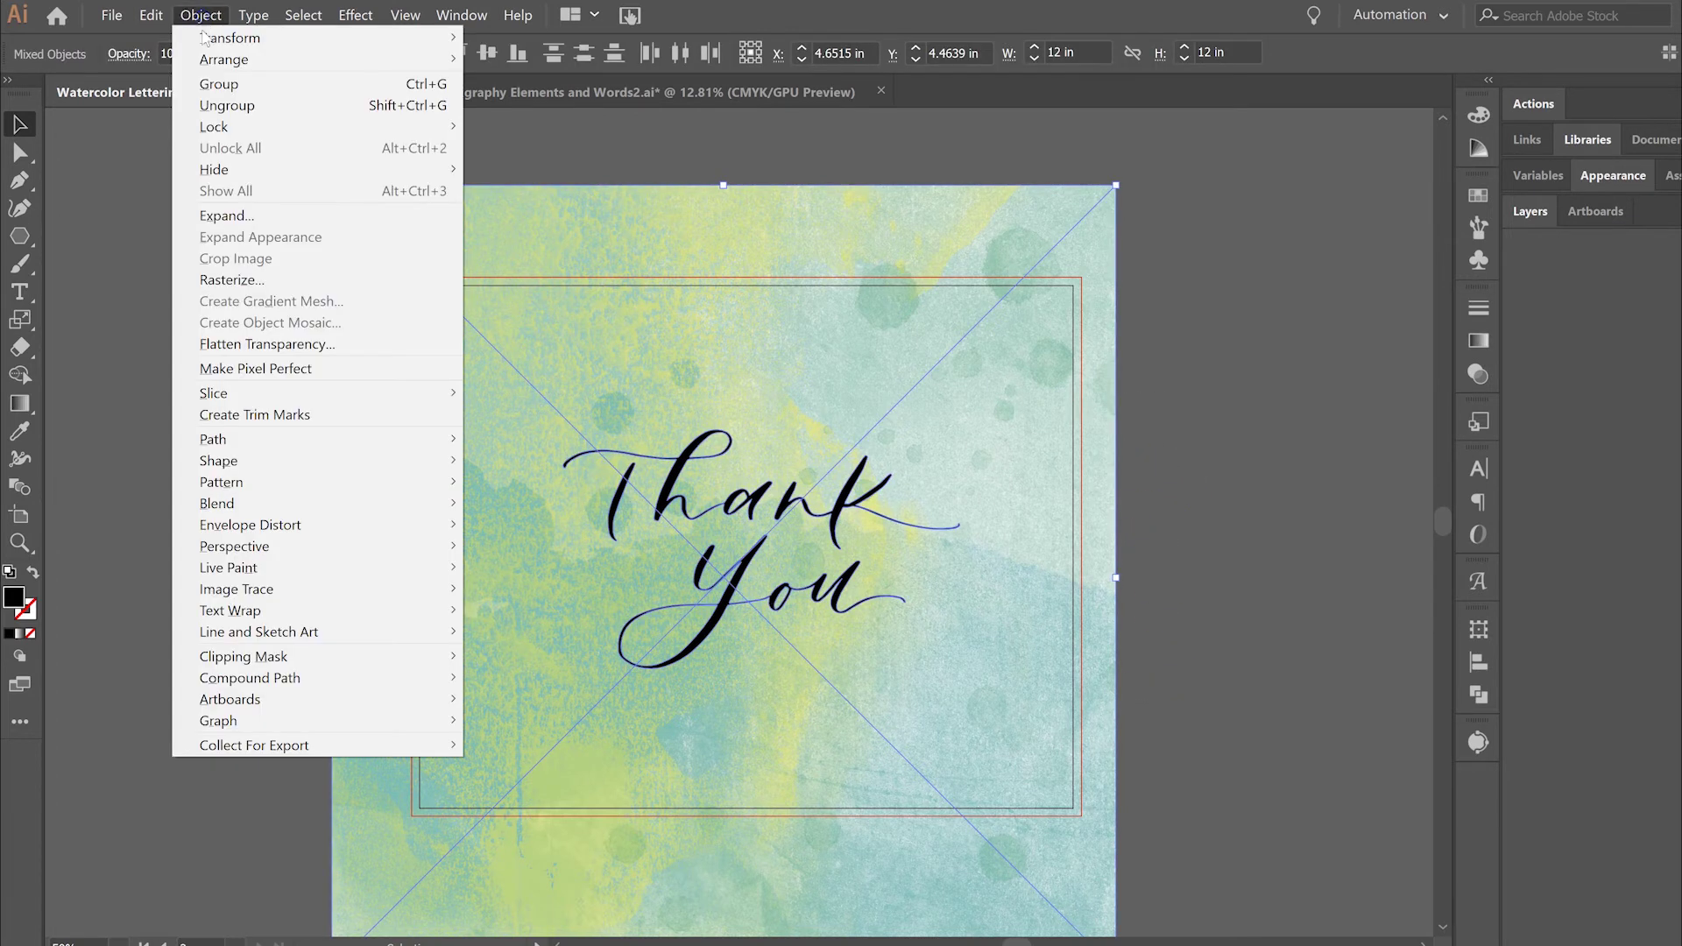
mouse_move(395, 655)
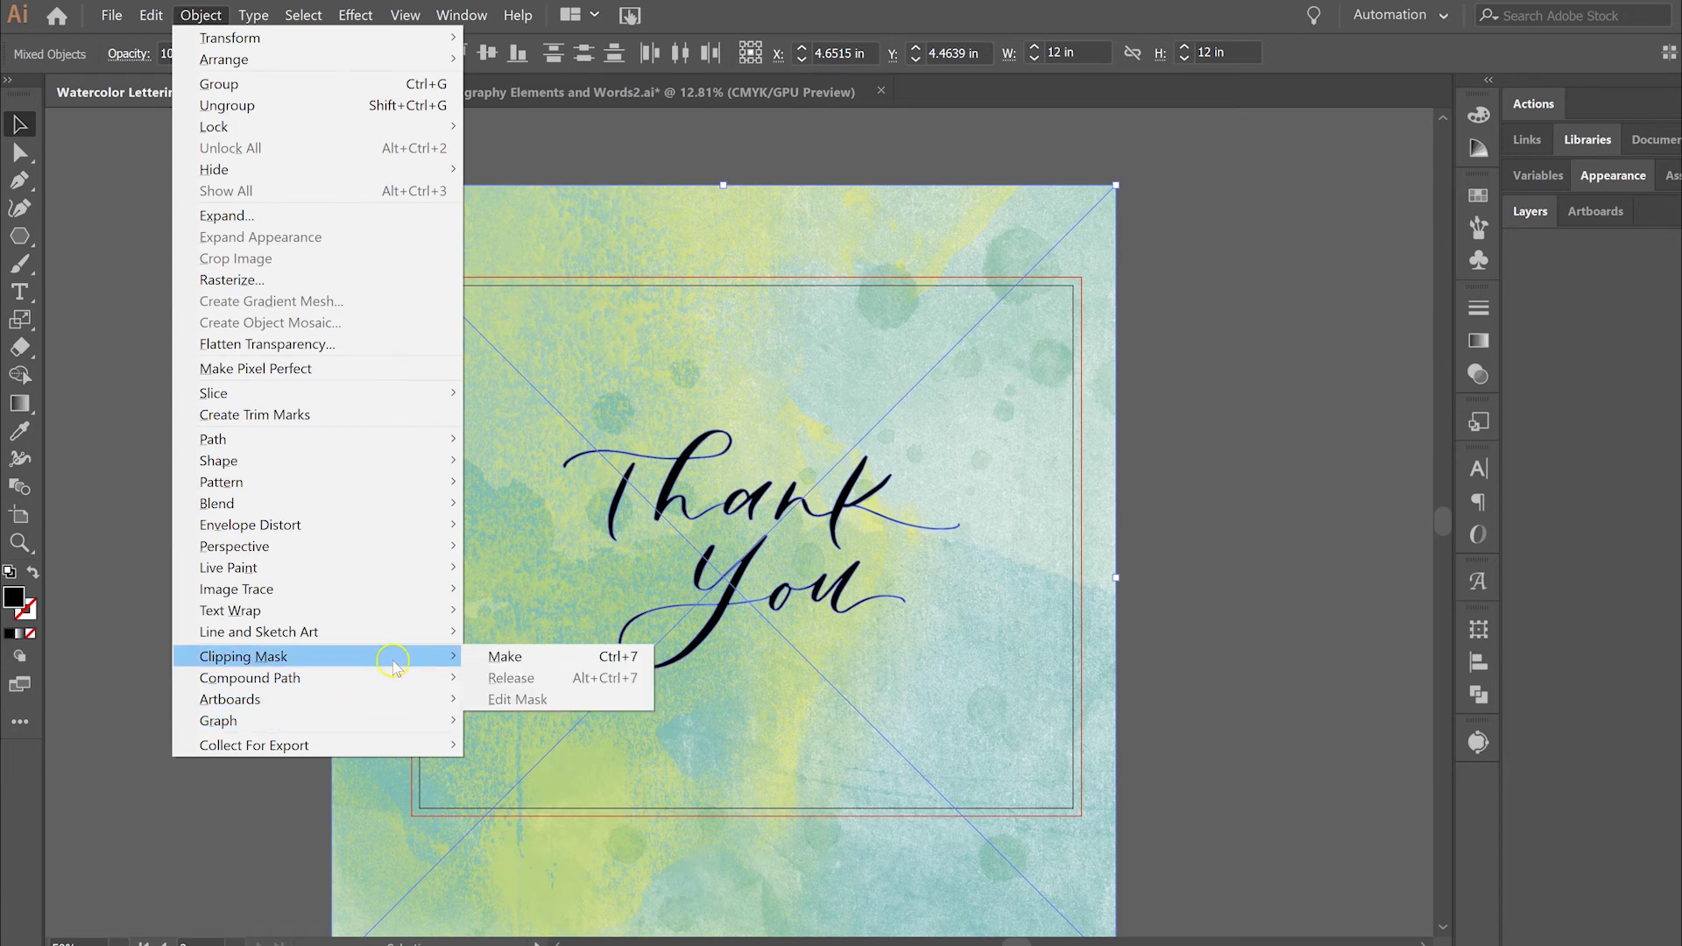
left_click(492, 659)
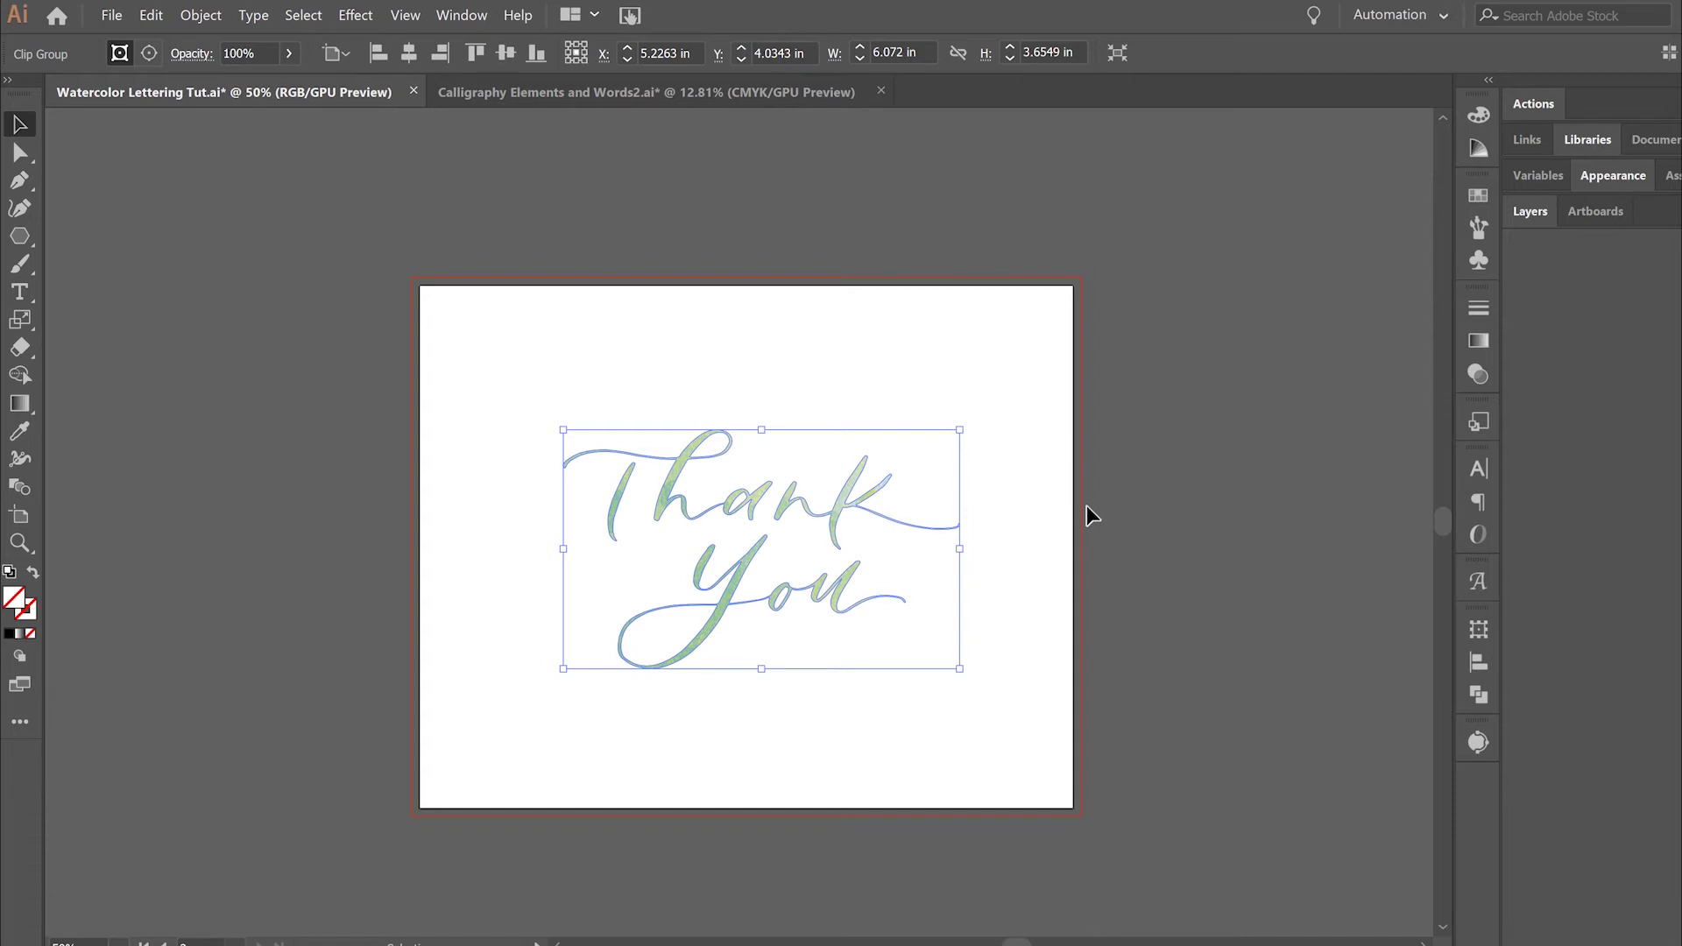
key("ctrl+z")
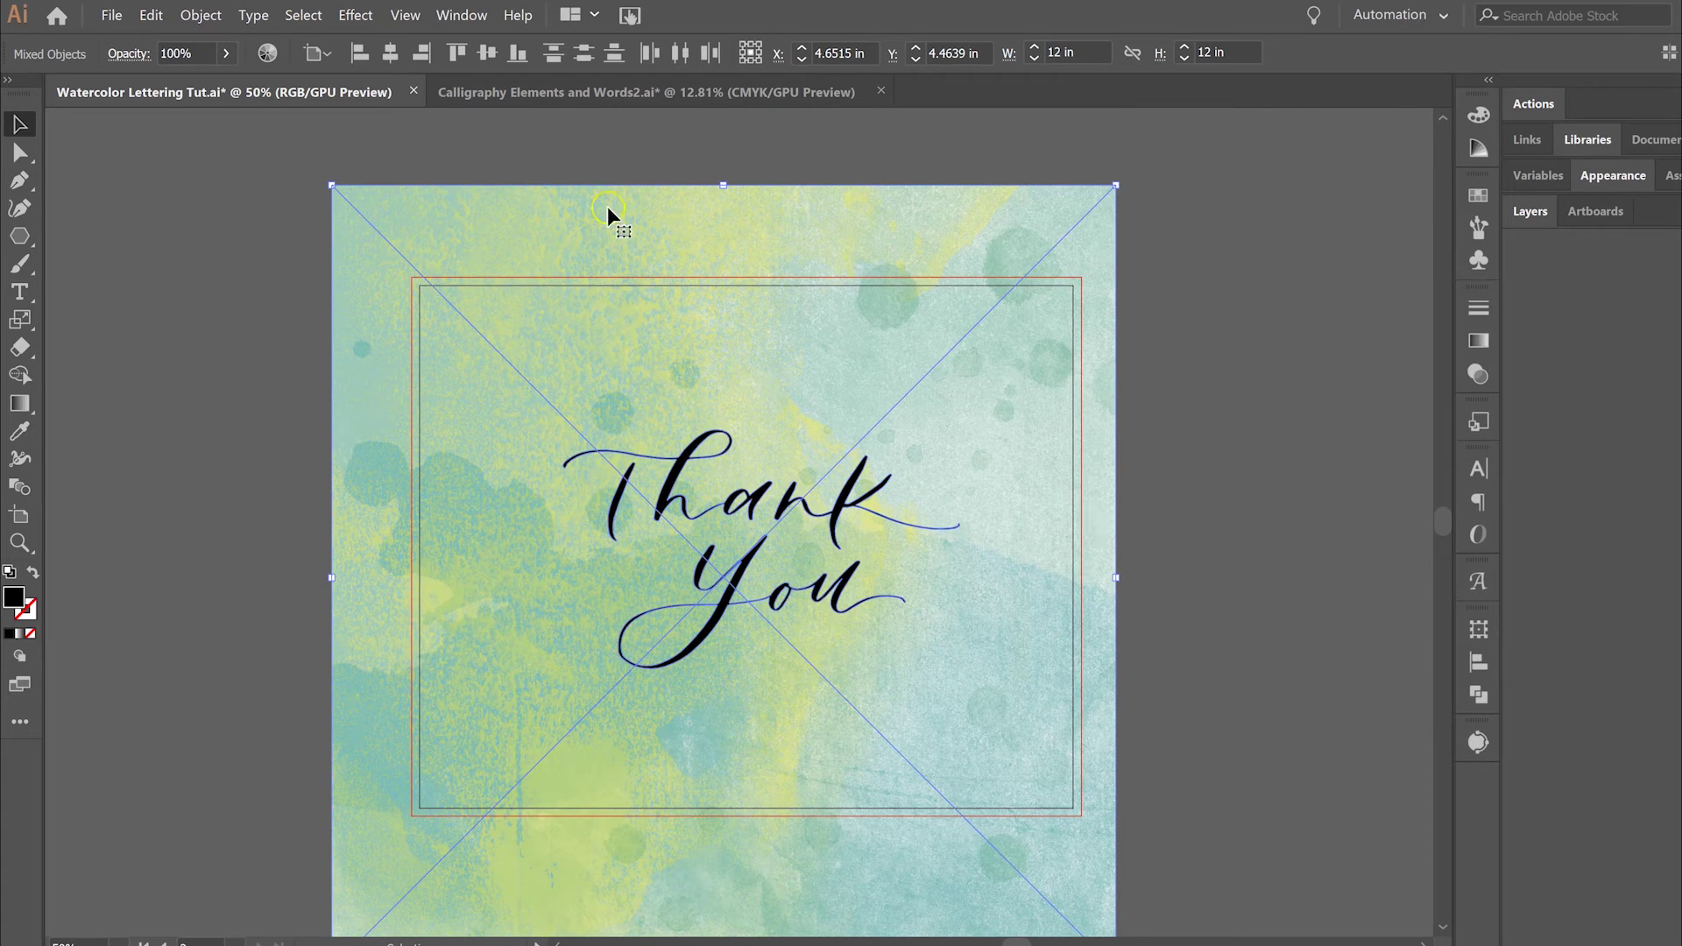
left_click(201, 15)
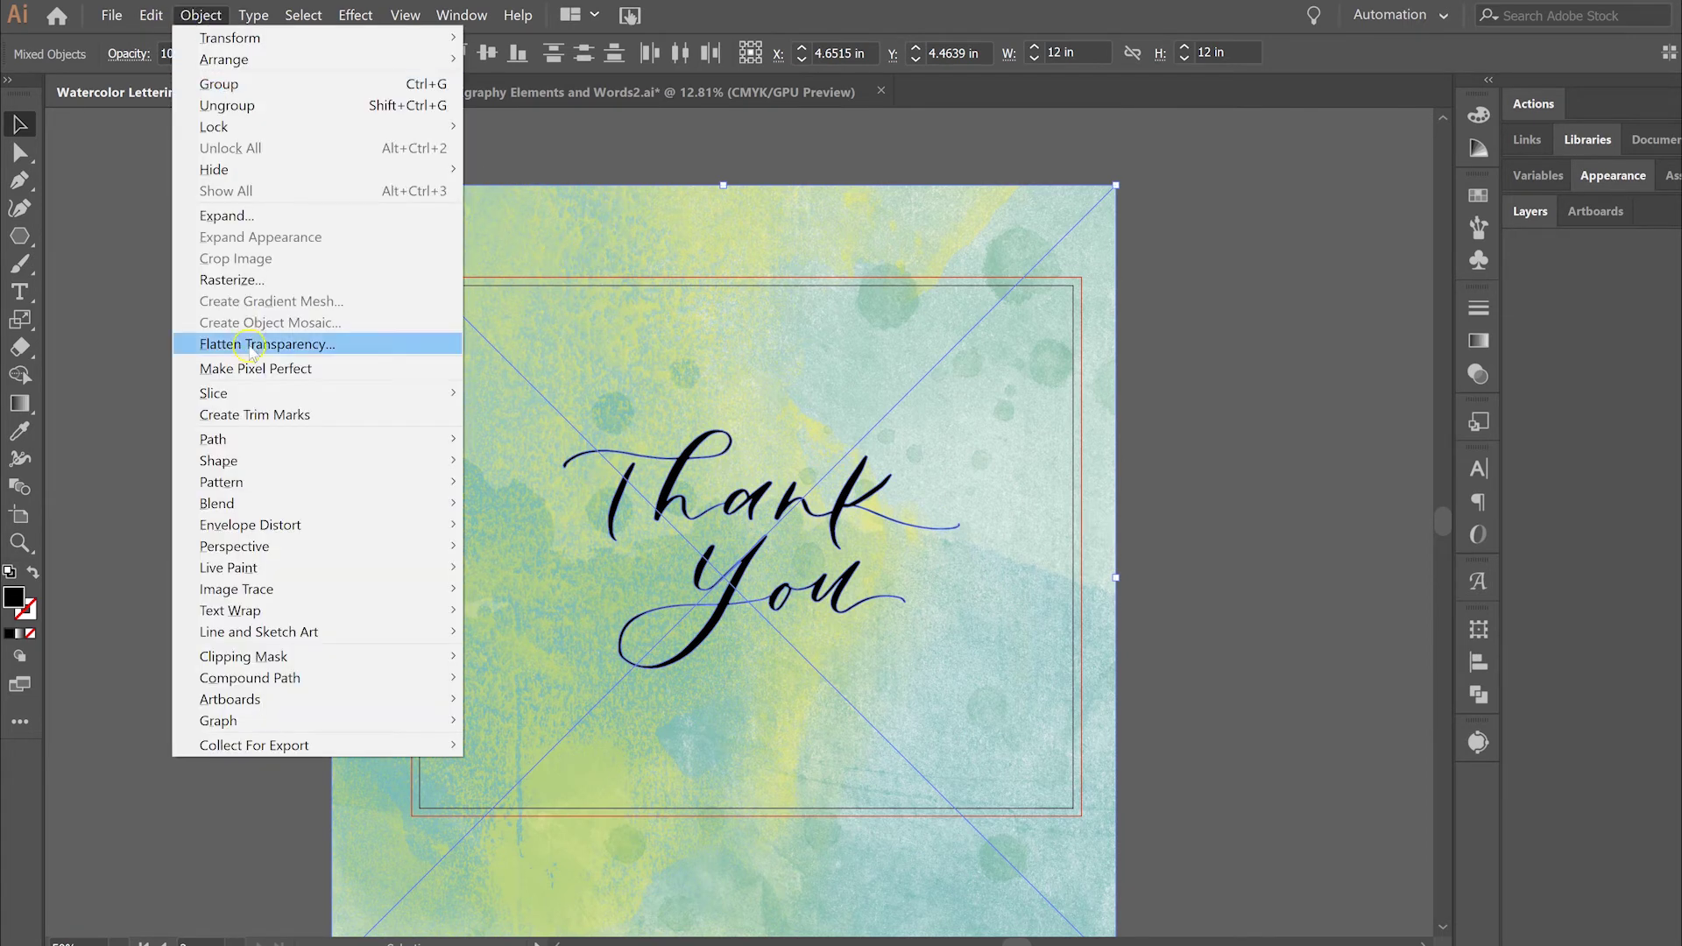
mouse_move(243, 656)
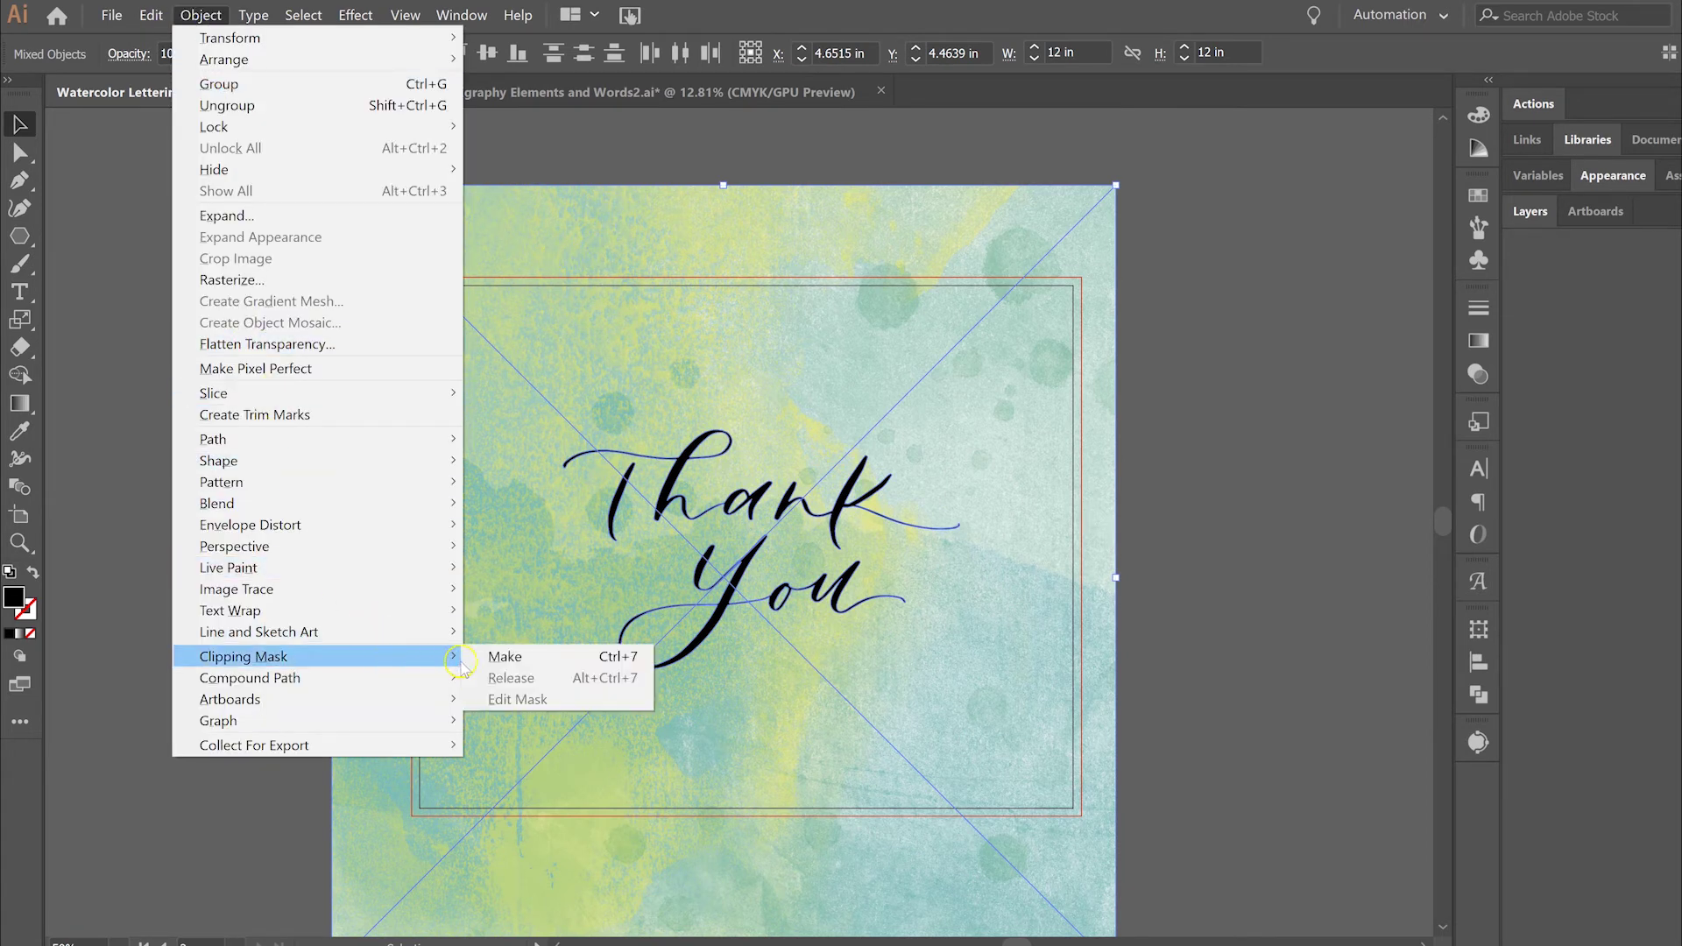
left_click(506, 655)
left_click(1132, 487)
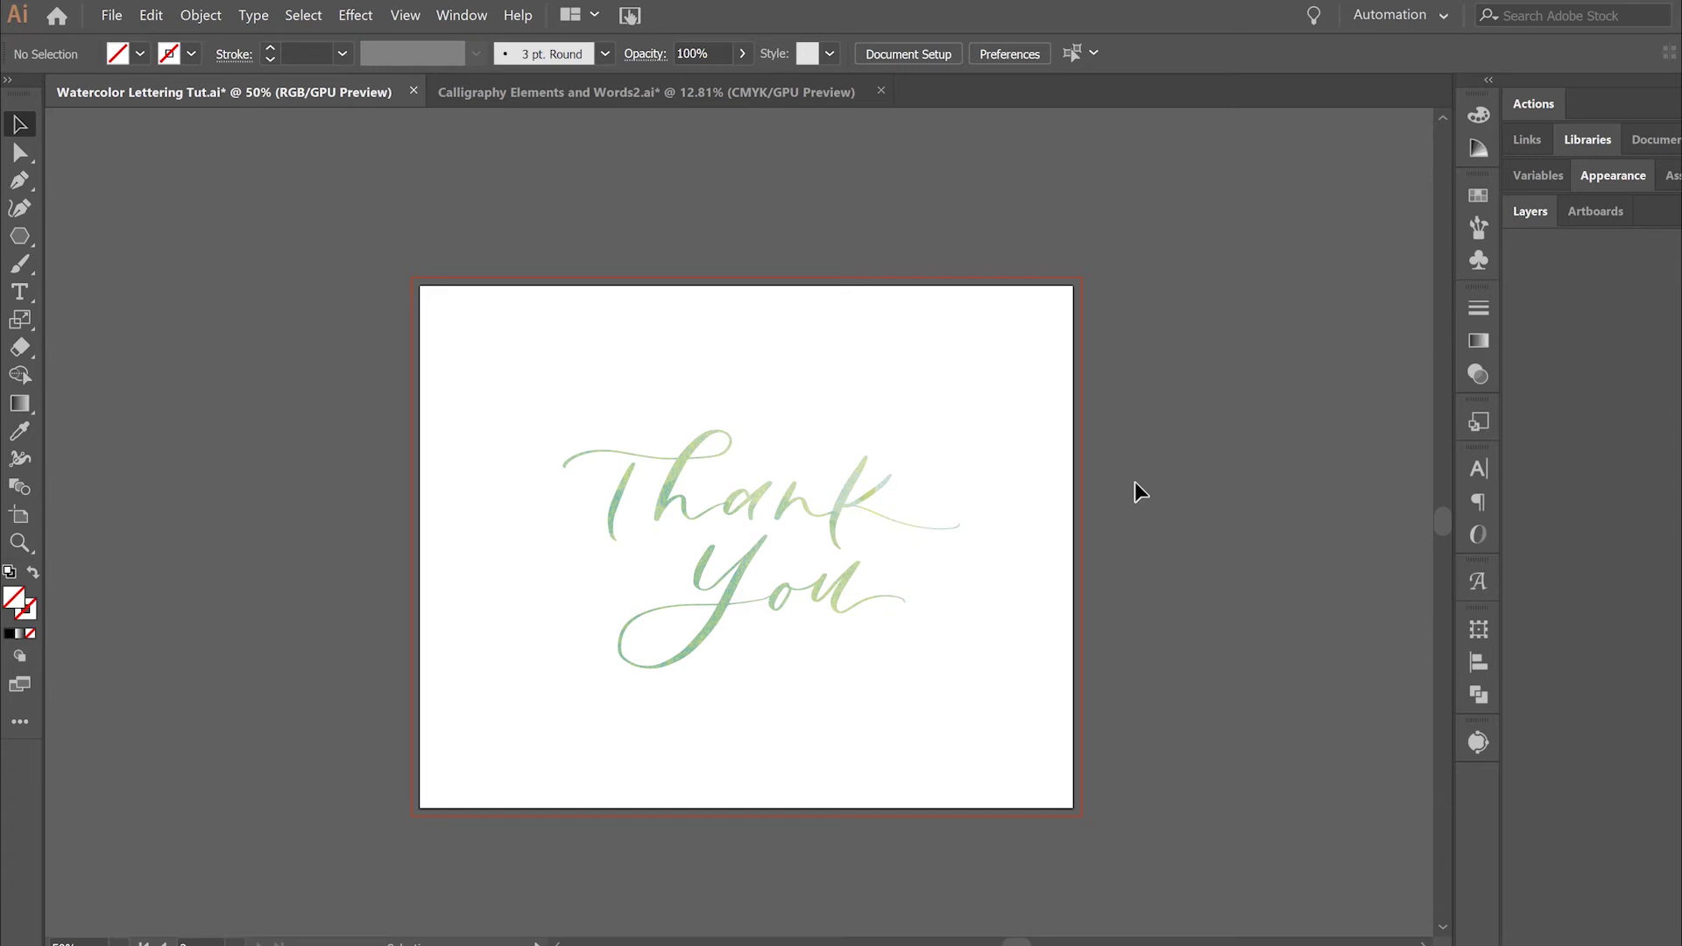
Step: Edit the clip group's contents and shrink the watercolor image from its top-left corner
left_click(752, 606)
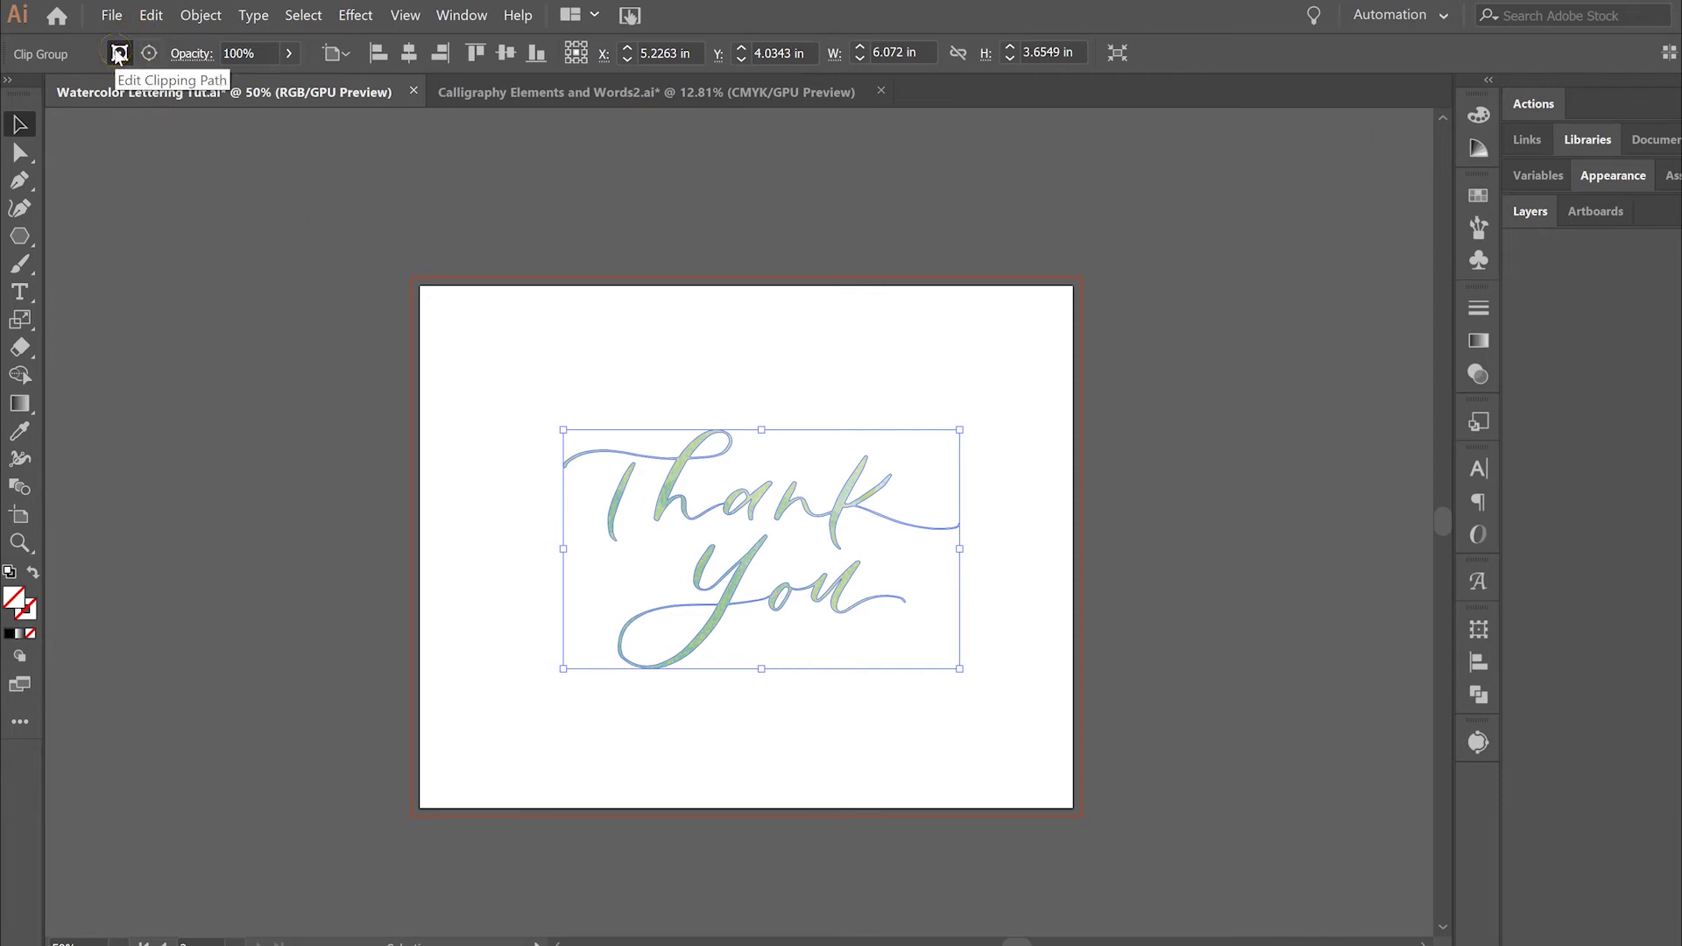
left_click(149, 53)
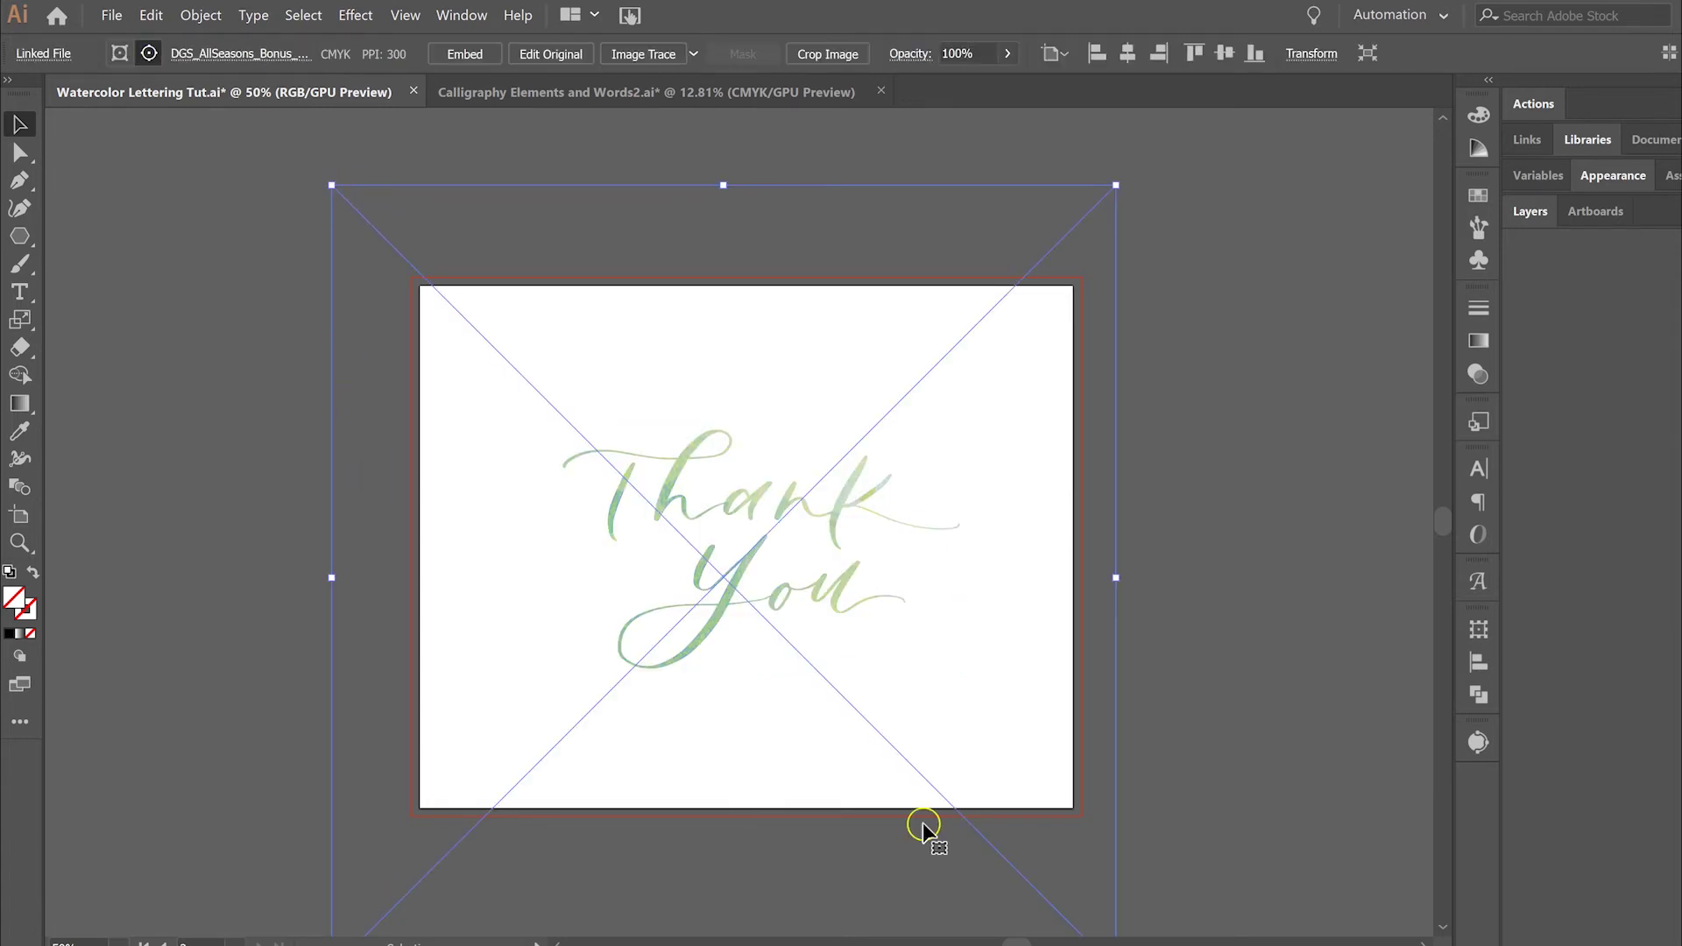
left_click_drag(331, 185, 481, 381)
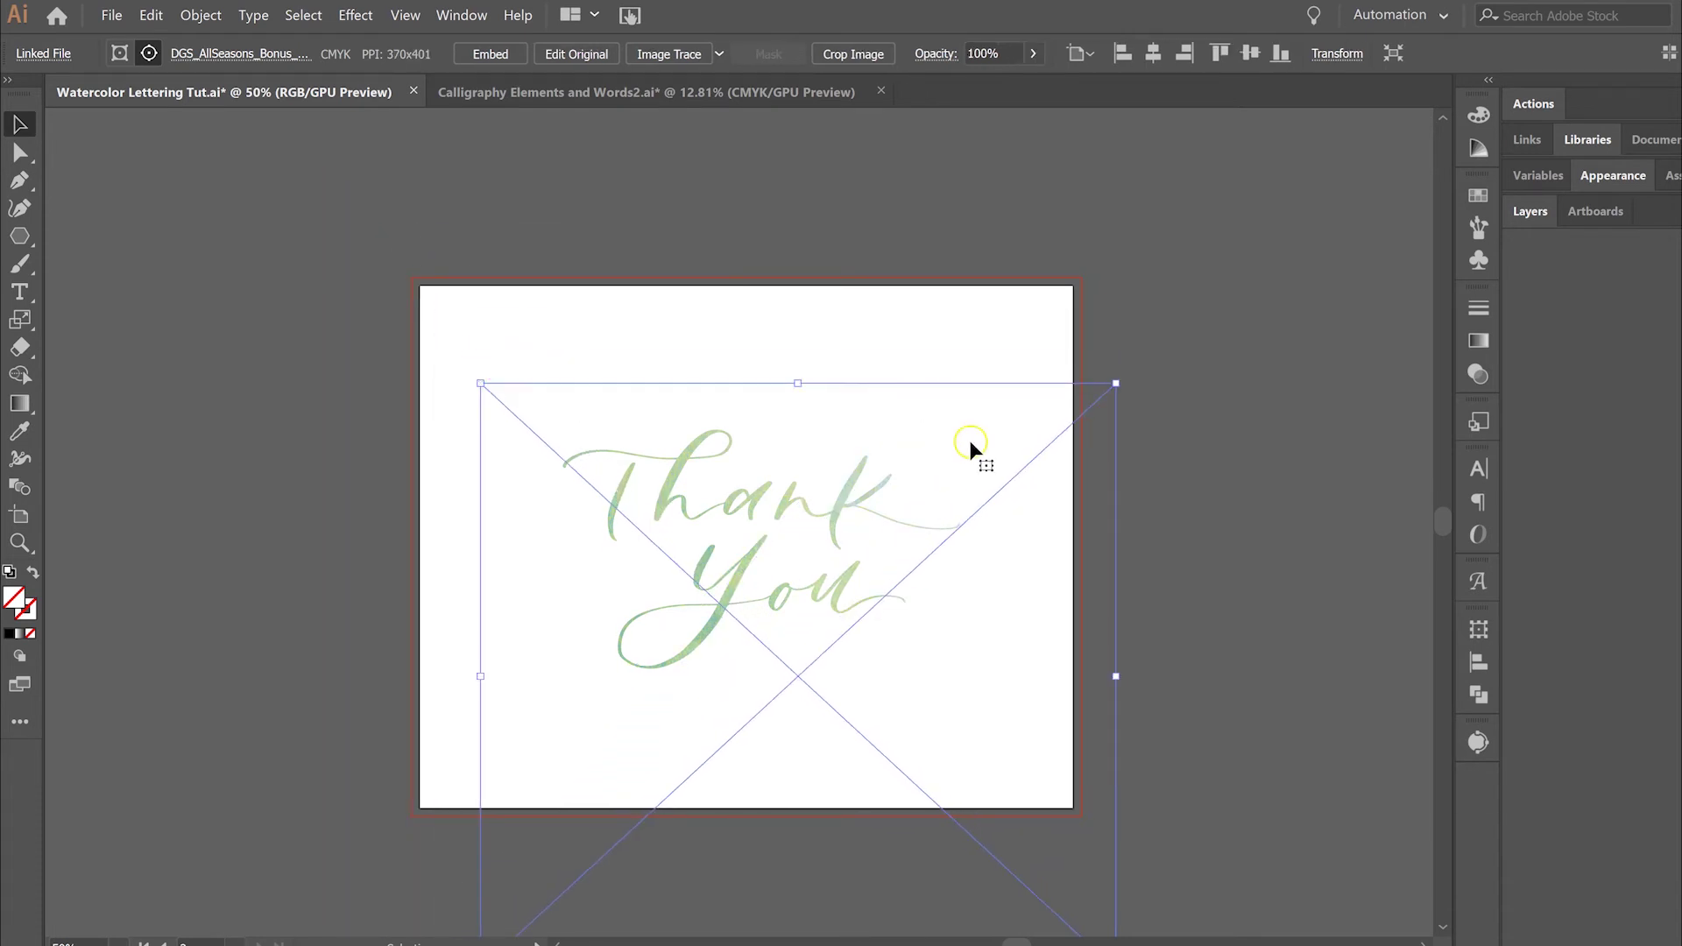
left_click_drag(1115, 384, 987, 401)
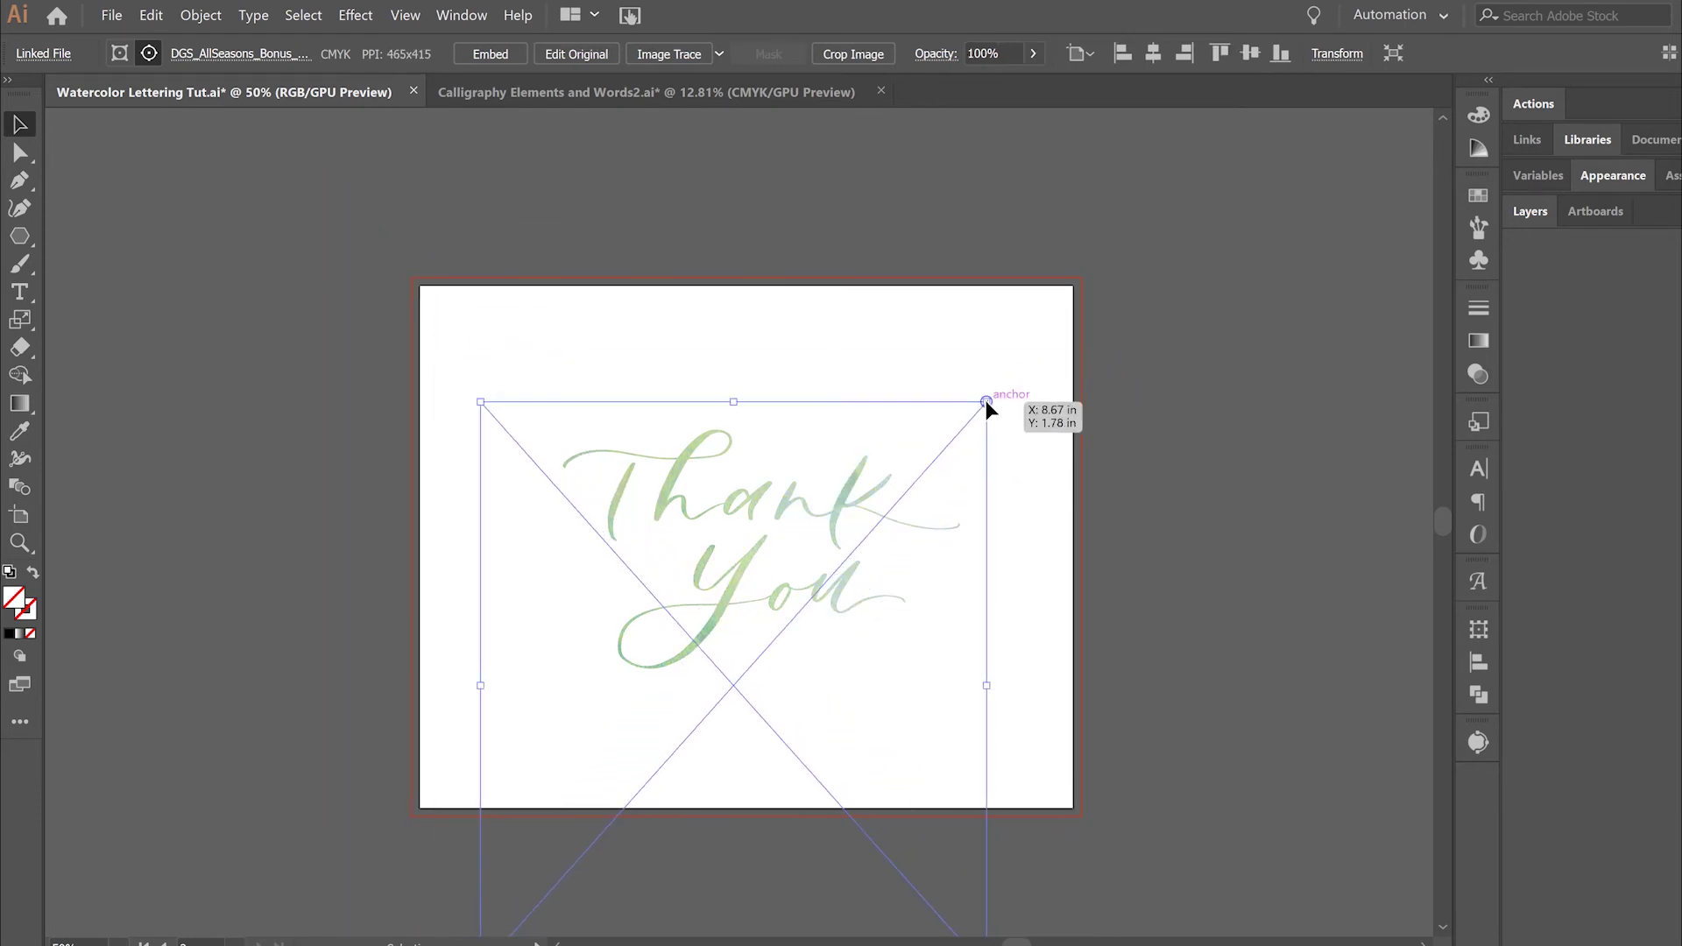
scroll(894, 653, "down", 3)
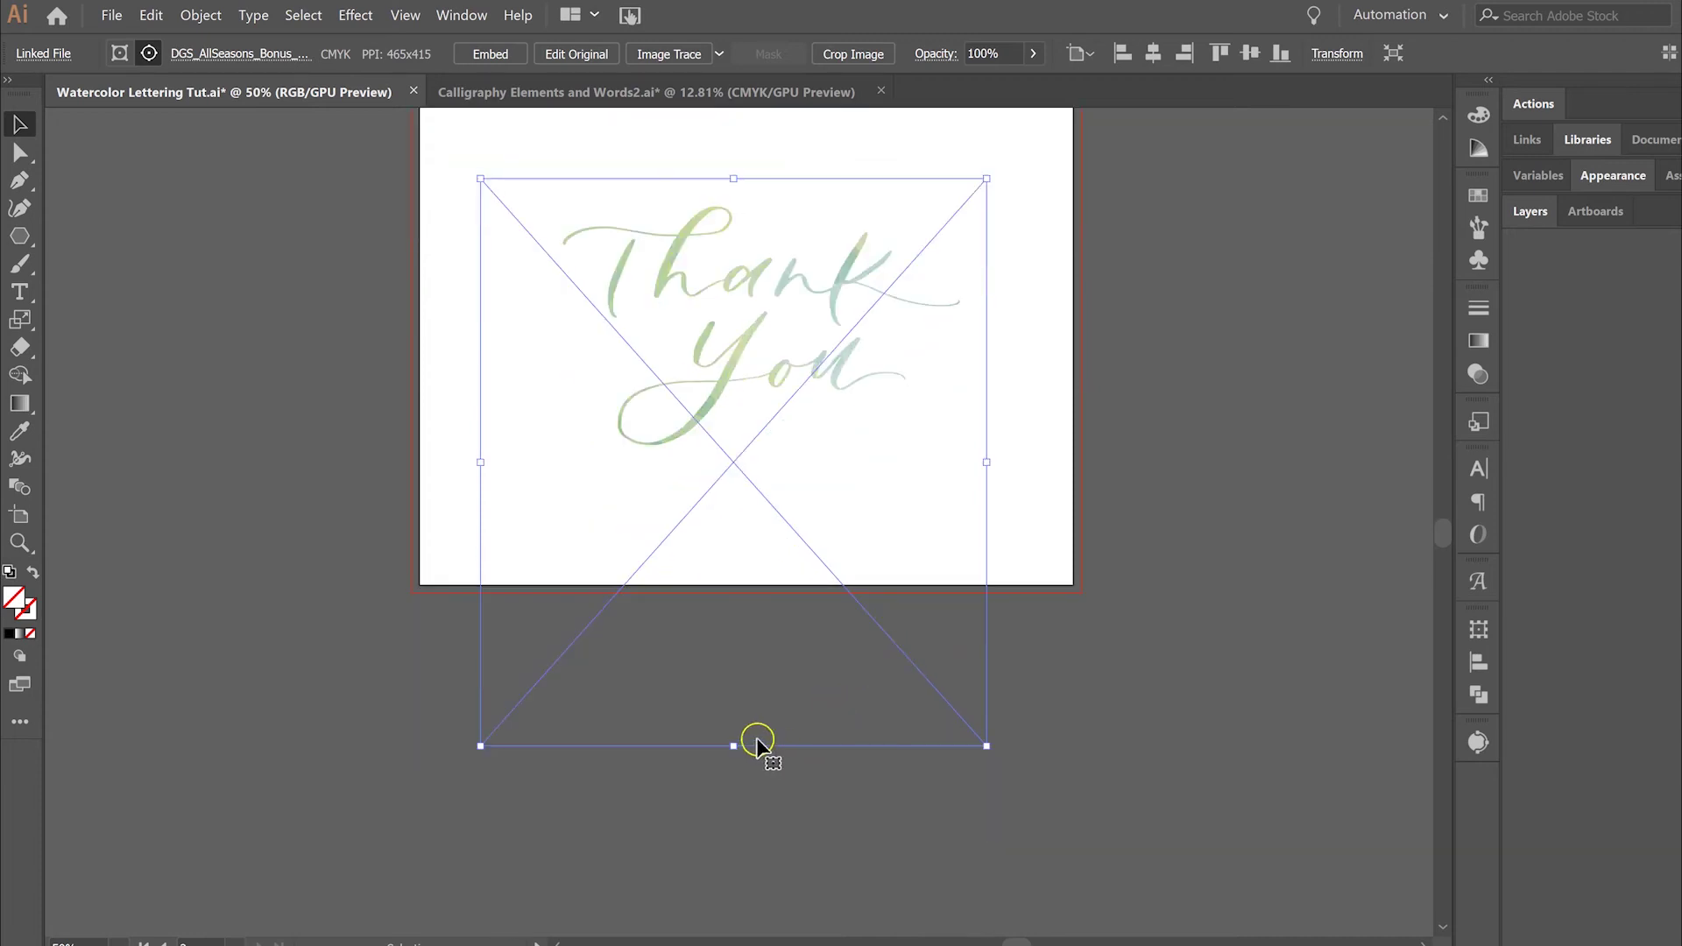
Step: Adjust the image's bottom edge and bottom-left corner, then nudge it left and down
left_click_drag(726, 747, 736, 528)
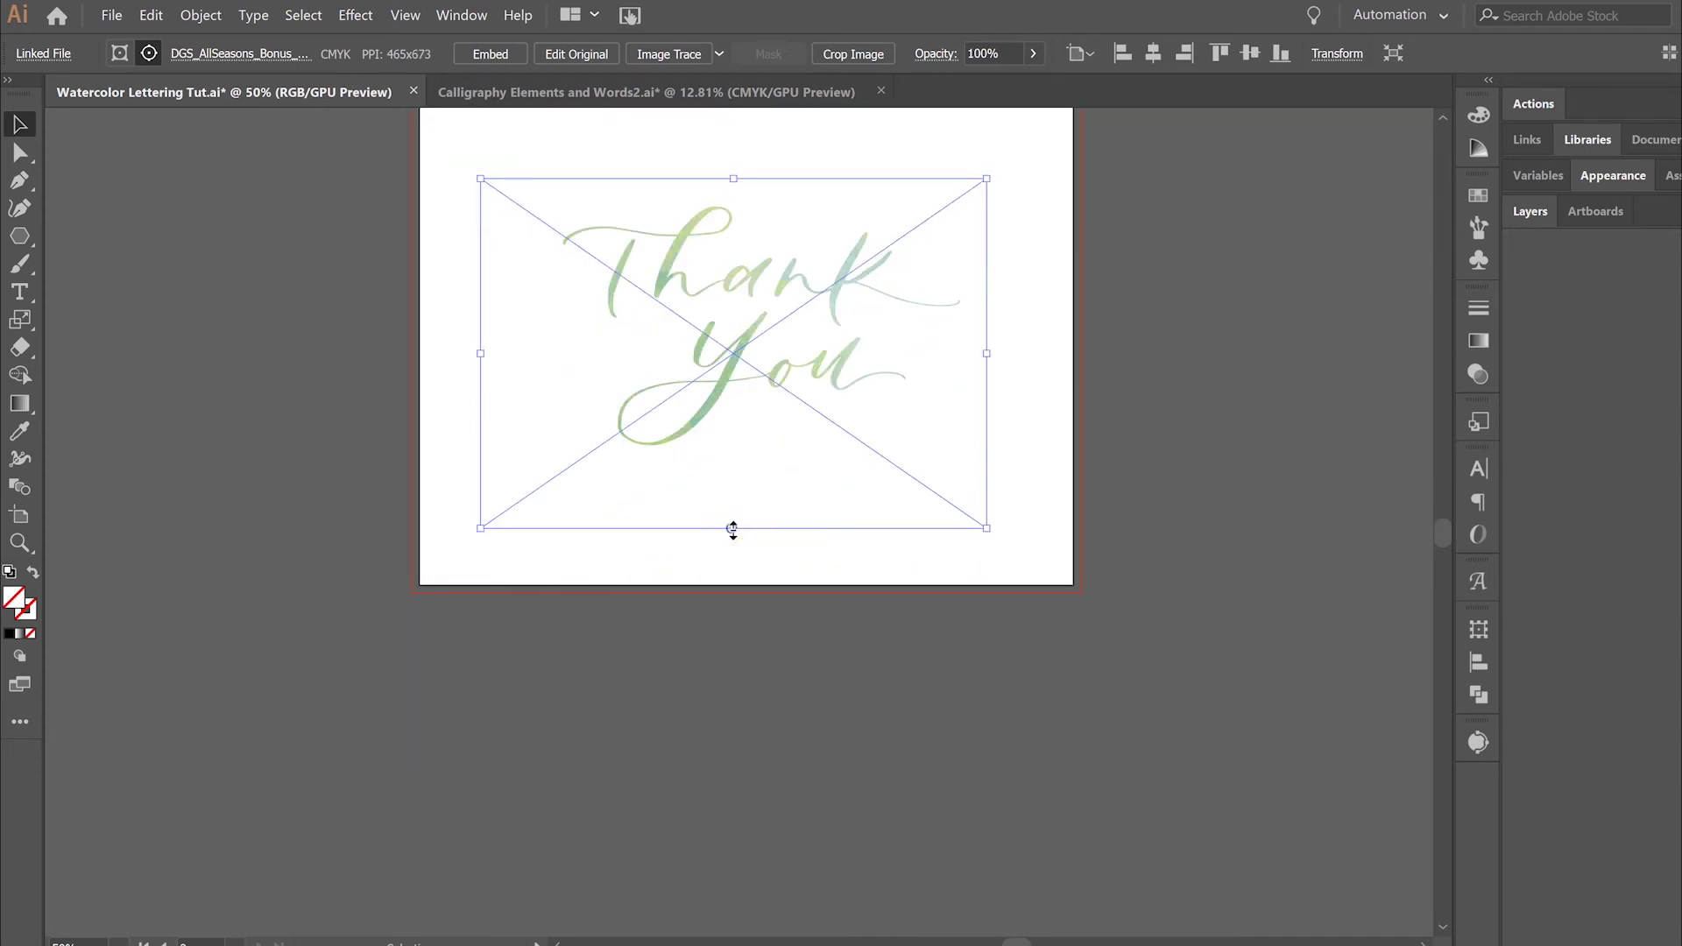
left_click_drag(732, 530, 732, 636)
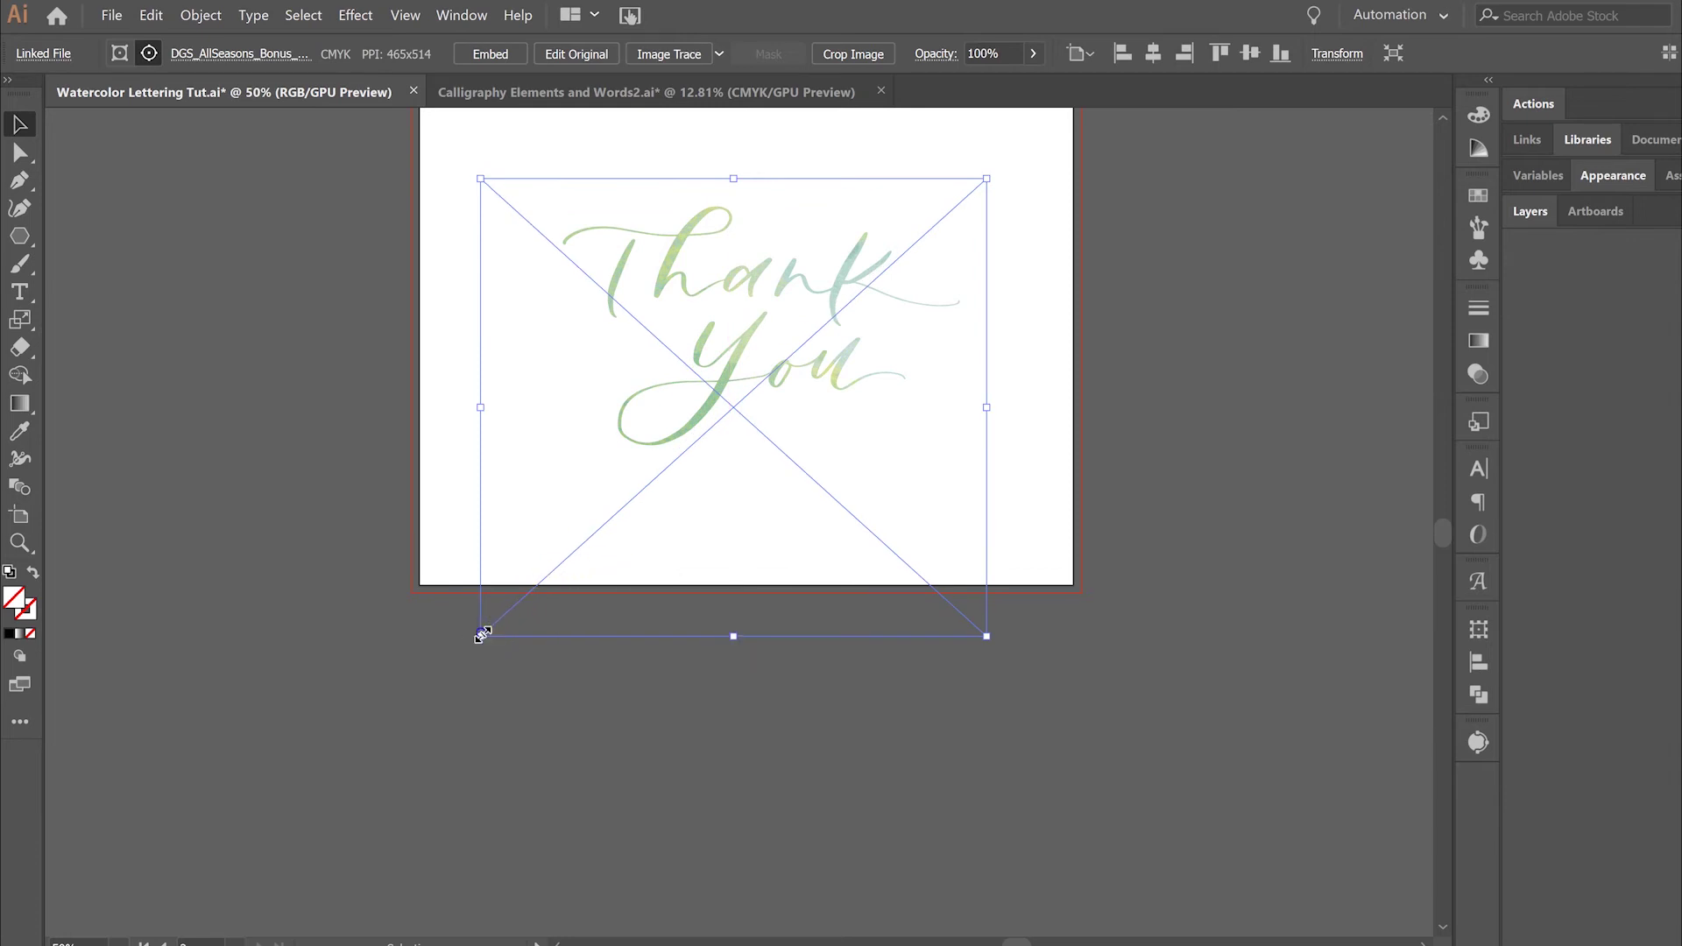
left_click_drag(480, 636, 550, 615)
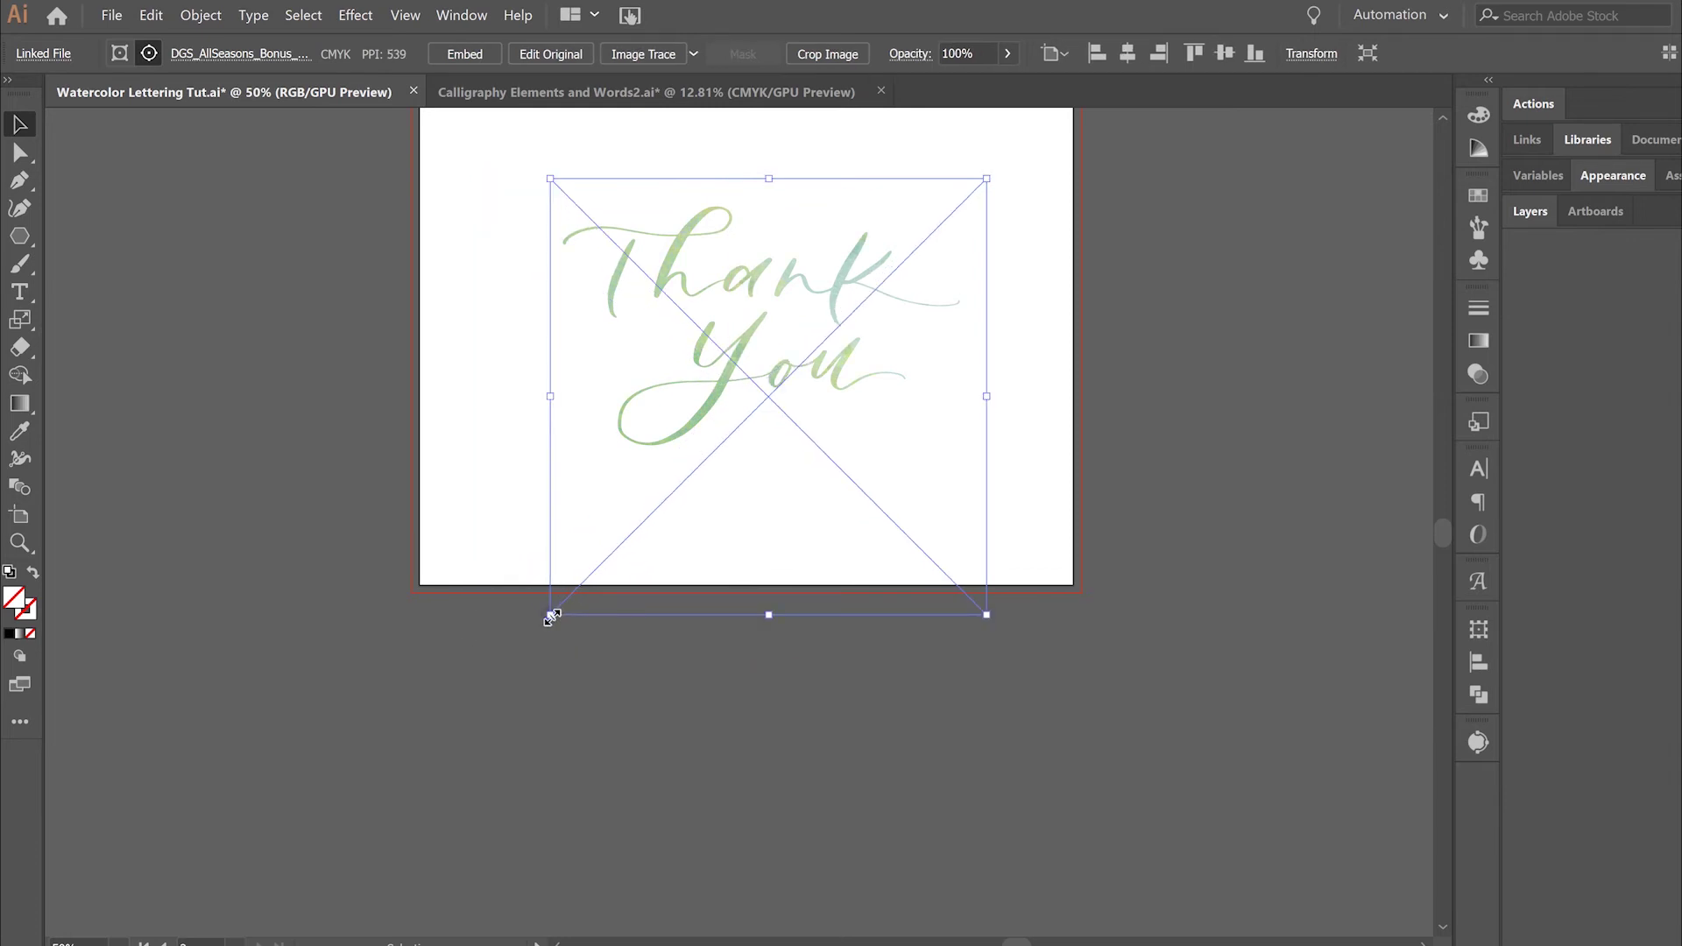
key("Left")
key("Left")
key("Left")
key("Left")
key("Left")
key("Left")
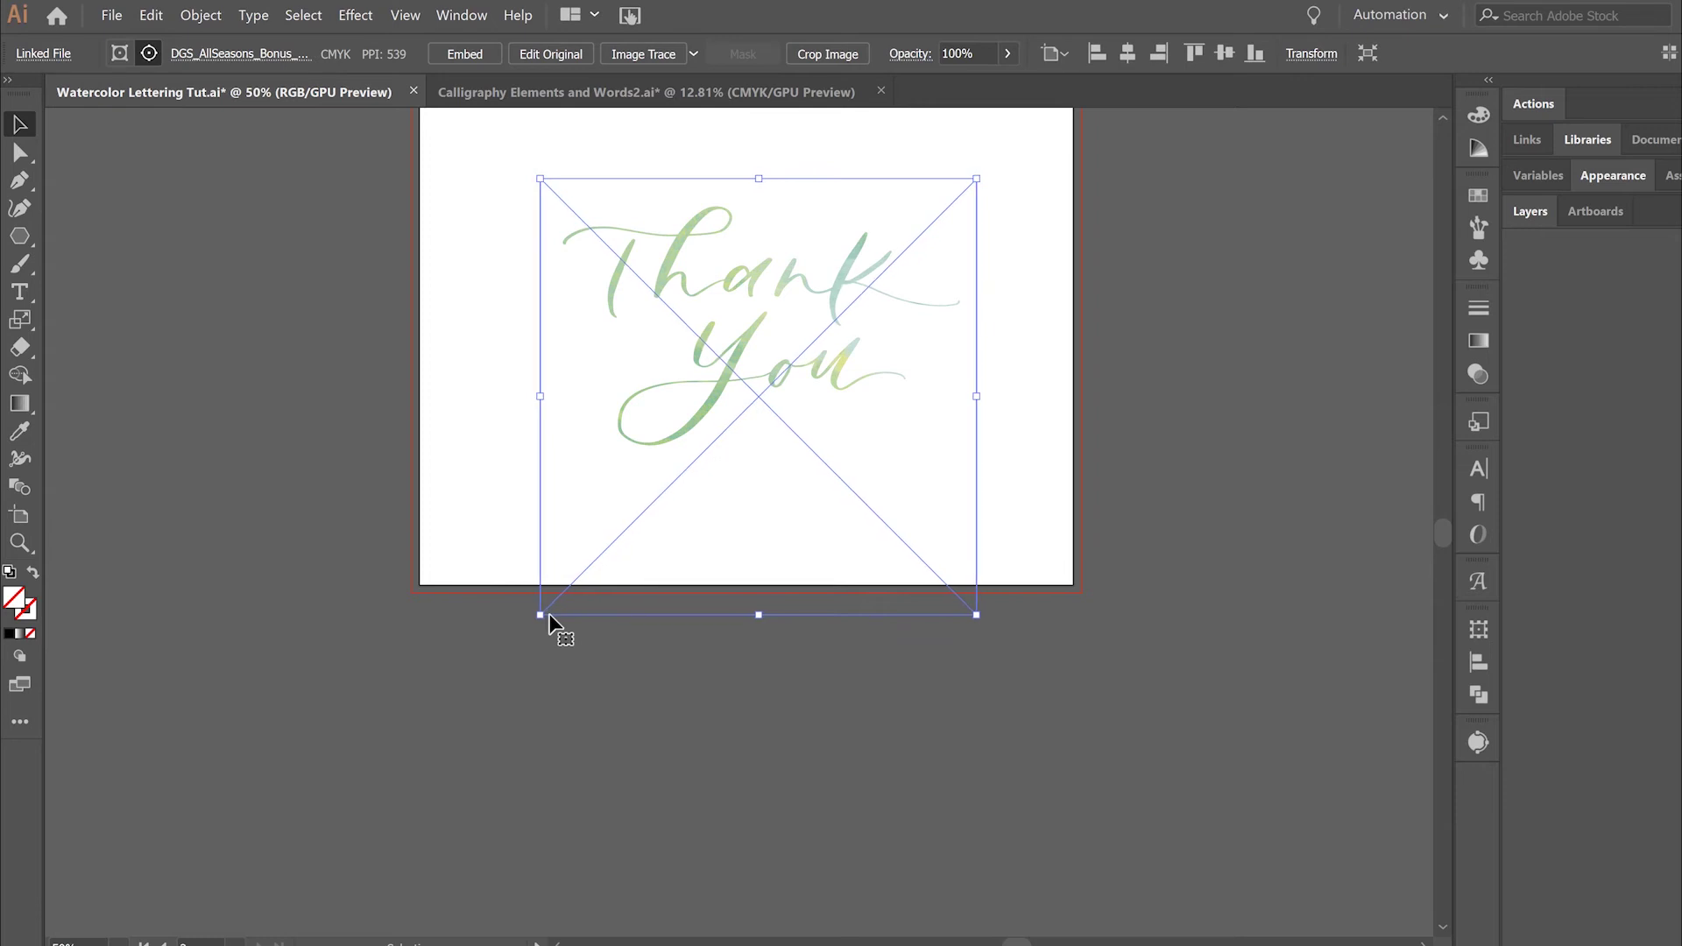
key("Down")
key("Down")
key("Down")
key("Down")
key("Down")
key("Down")
key("Down")
key("Down")
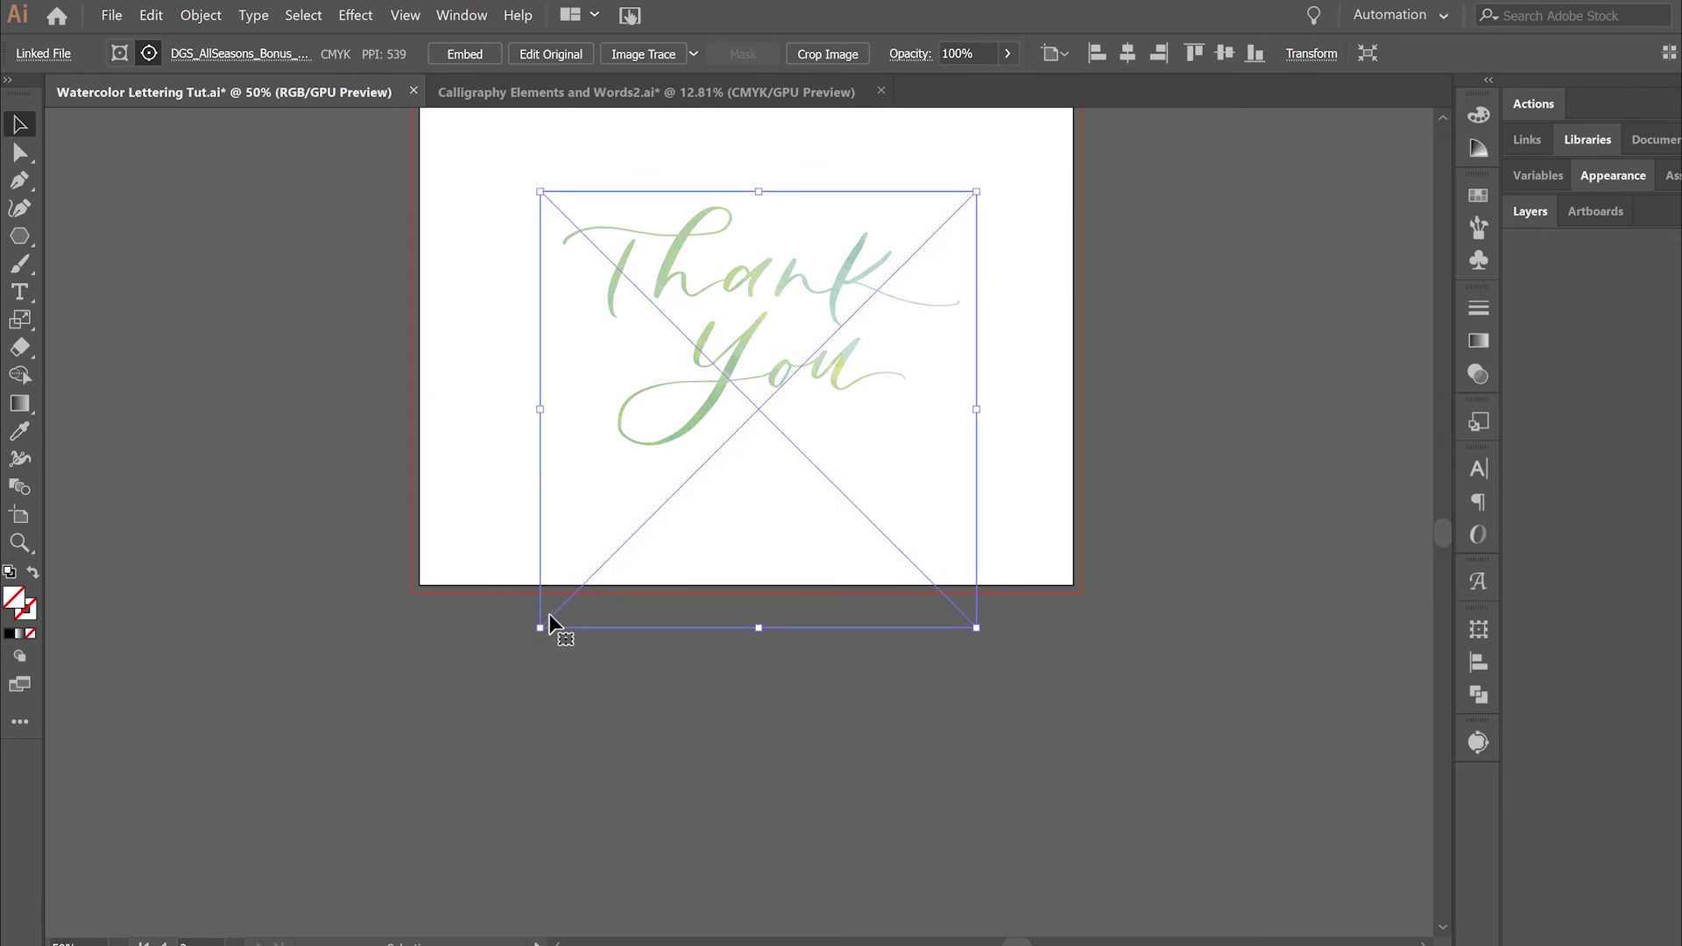
key("Left")
key("Left")
key("Left")
key("Left")
key("Left")
key("Left")
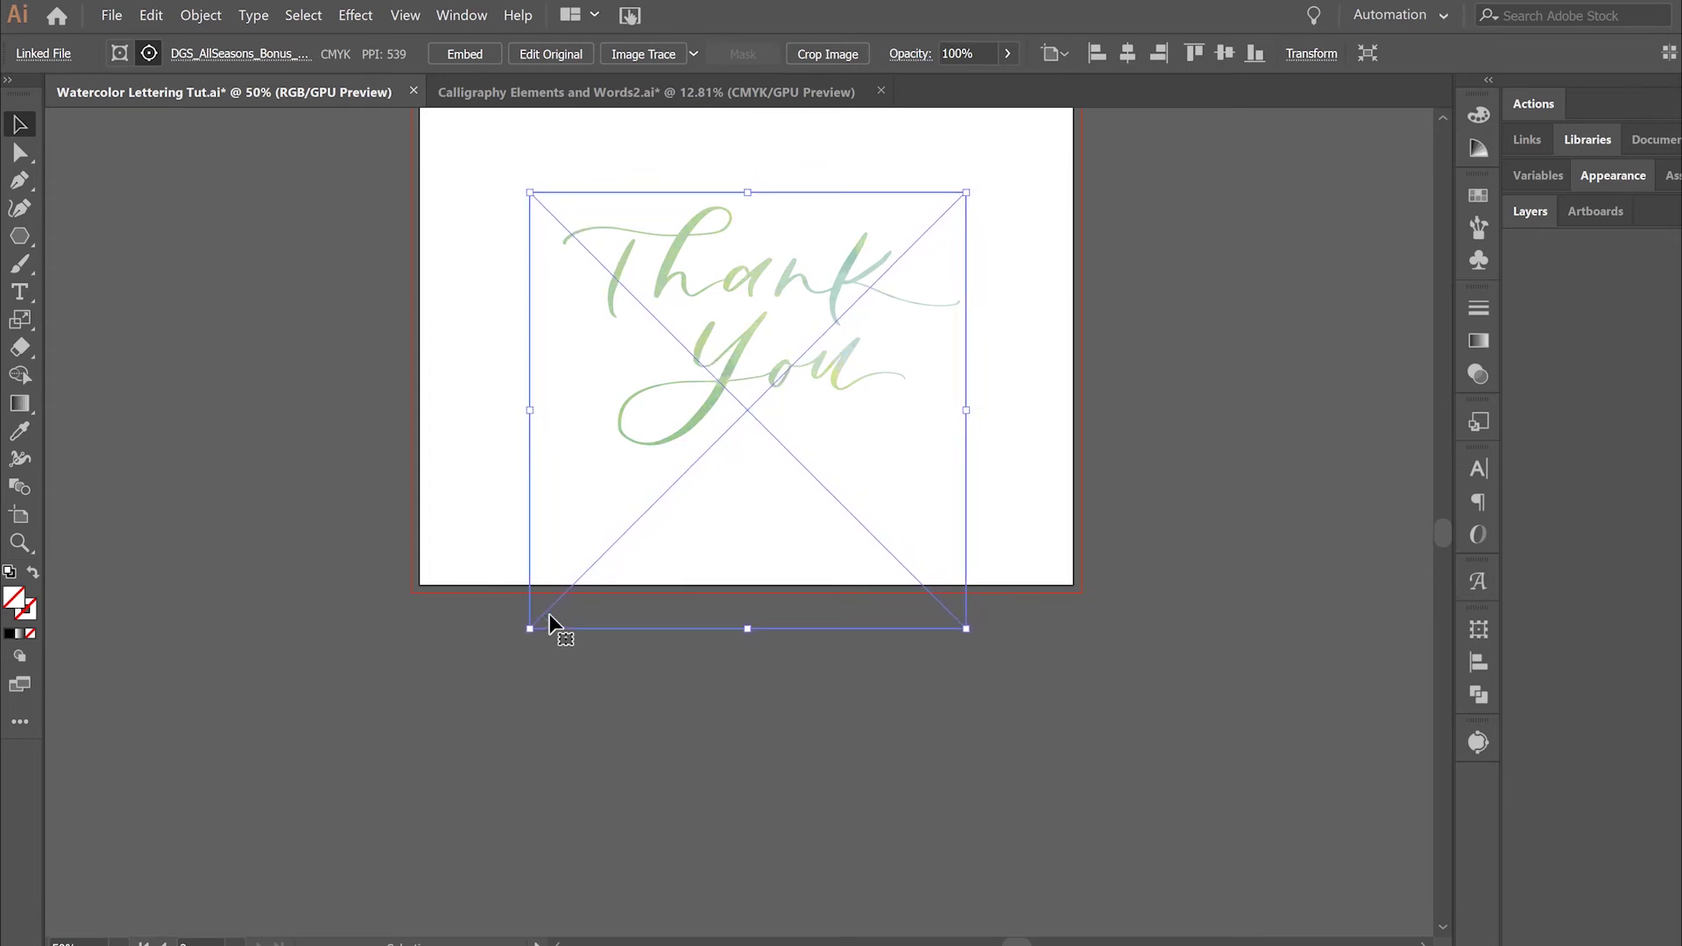
left_click(1174, 307)
scroll(1174, 311, "up", 1)
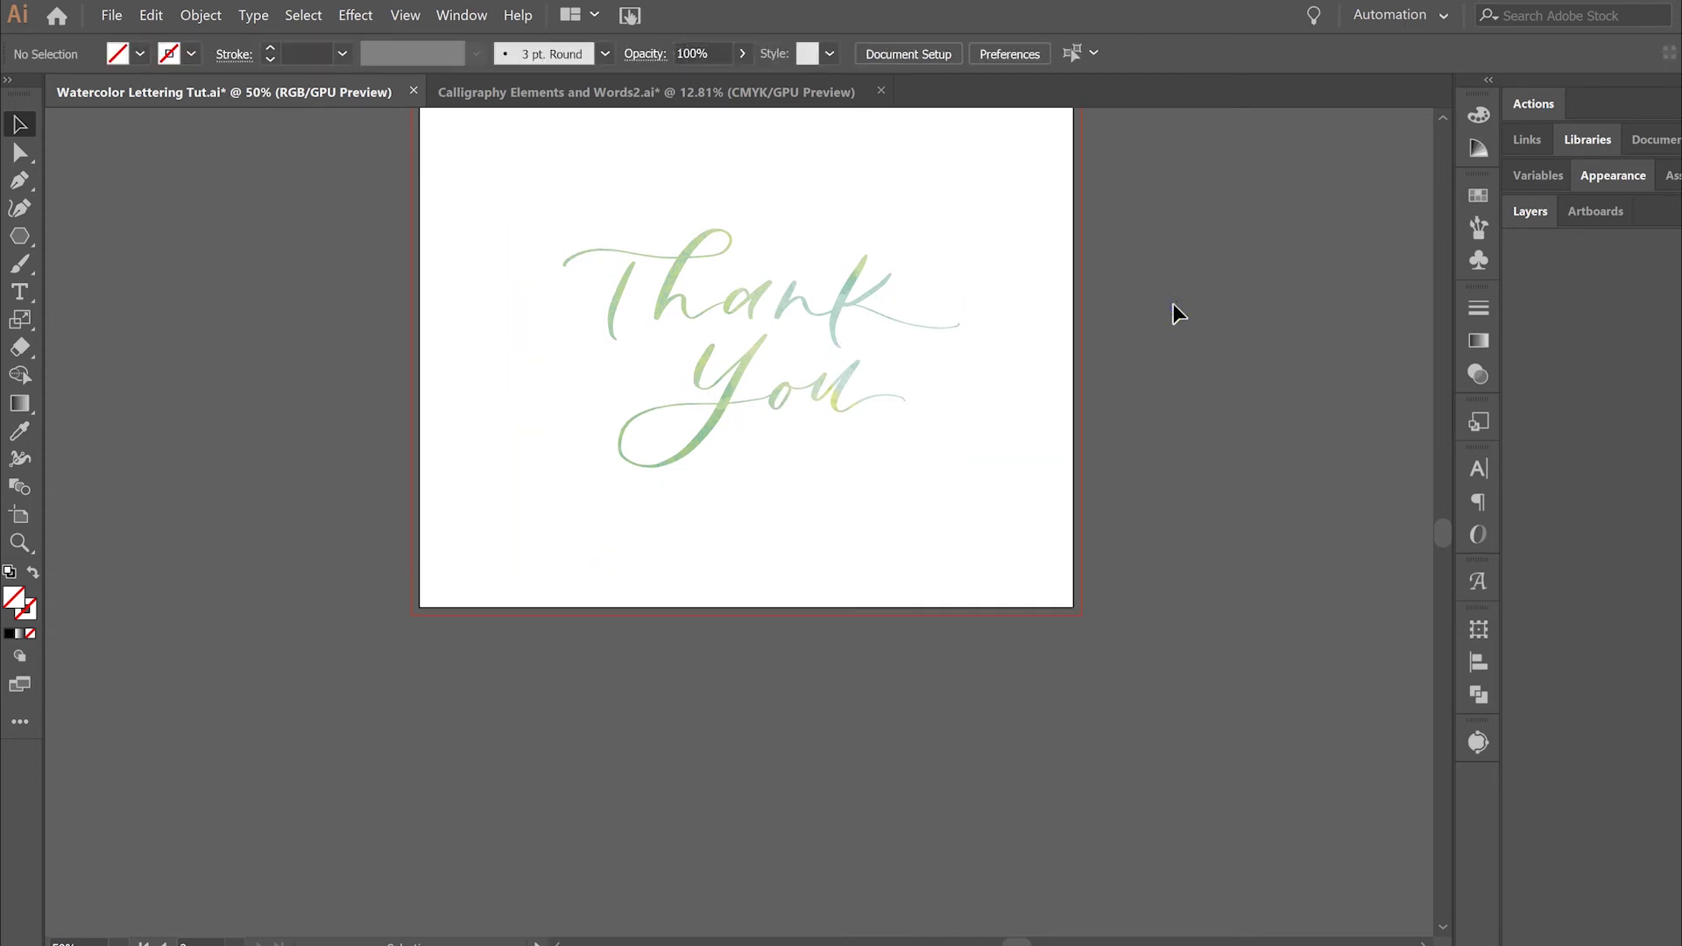
scroll(1174, 305, "up", 5)
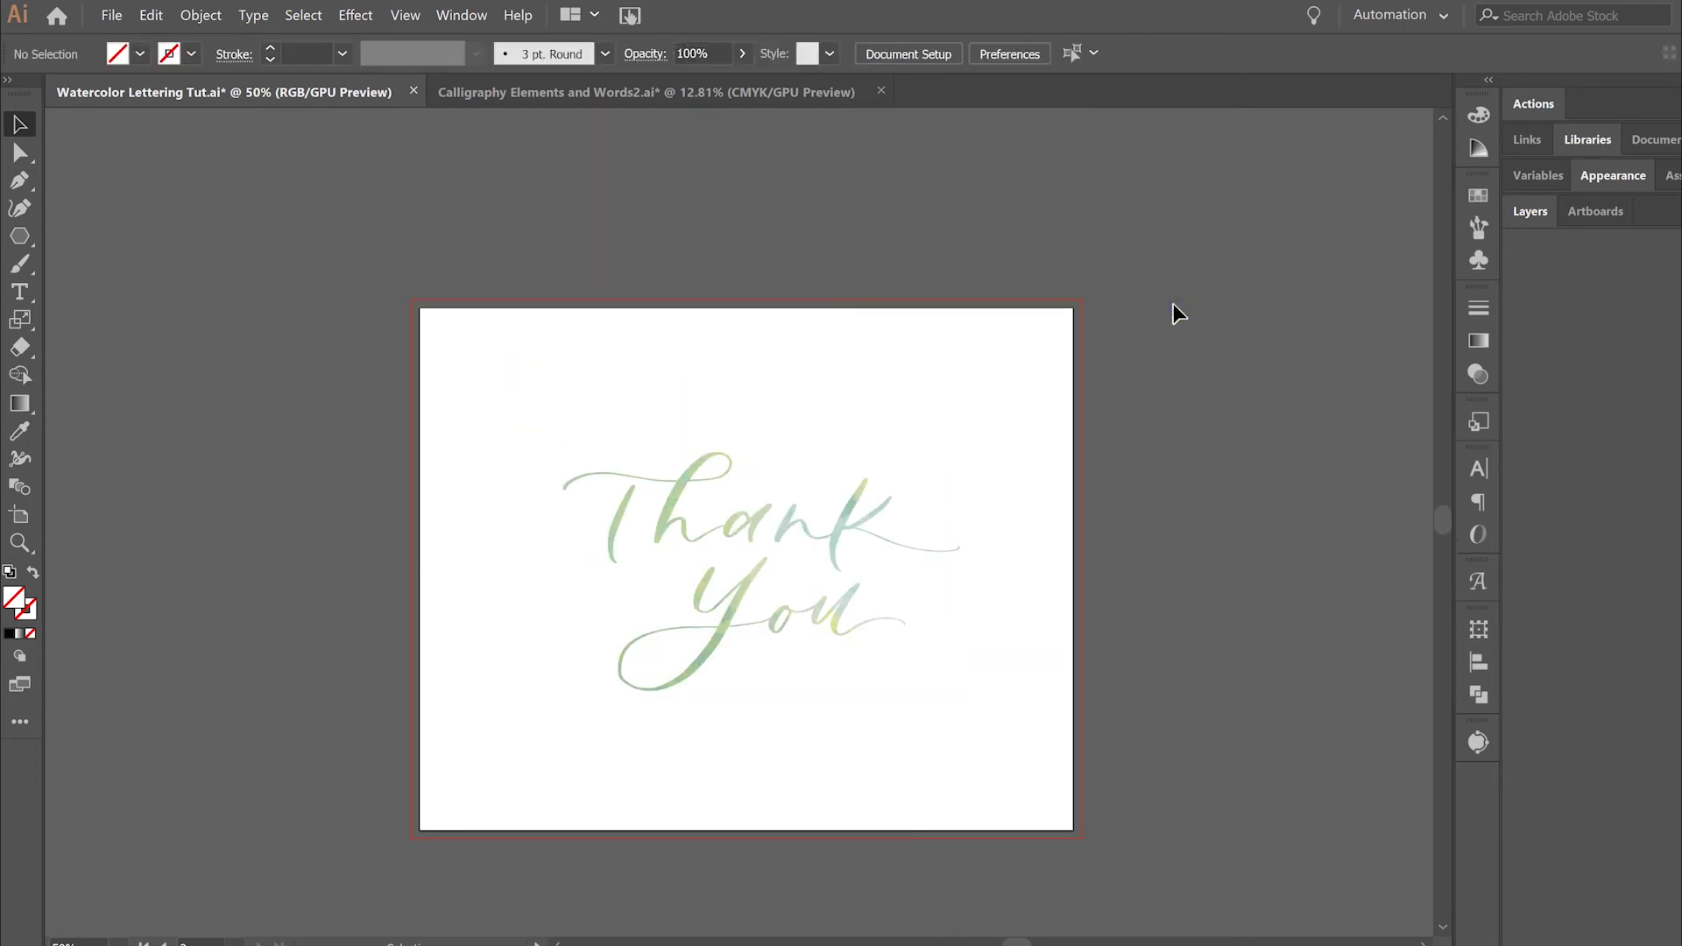
Step: Enlarge the clipped lettering to 7.4506 × 4.6933 in and centre it at 5 in, 4 in
left_click(839, 523)
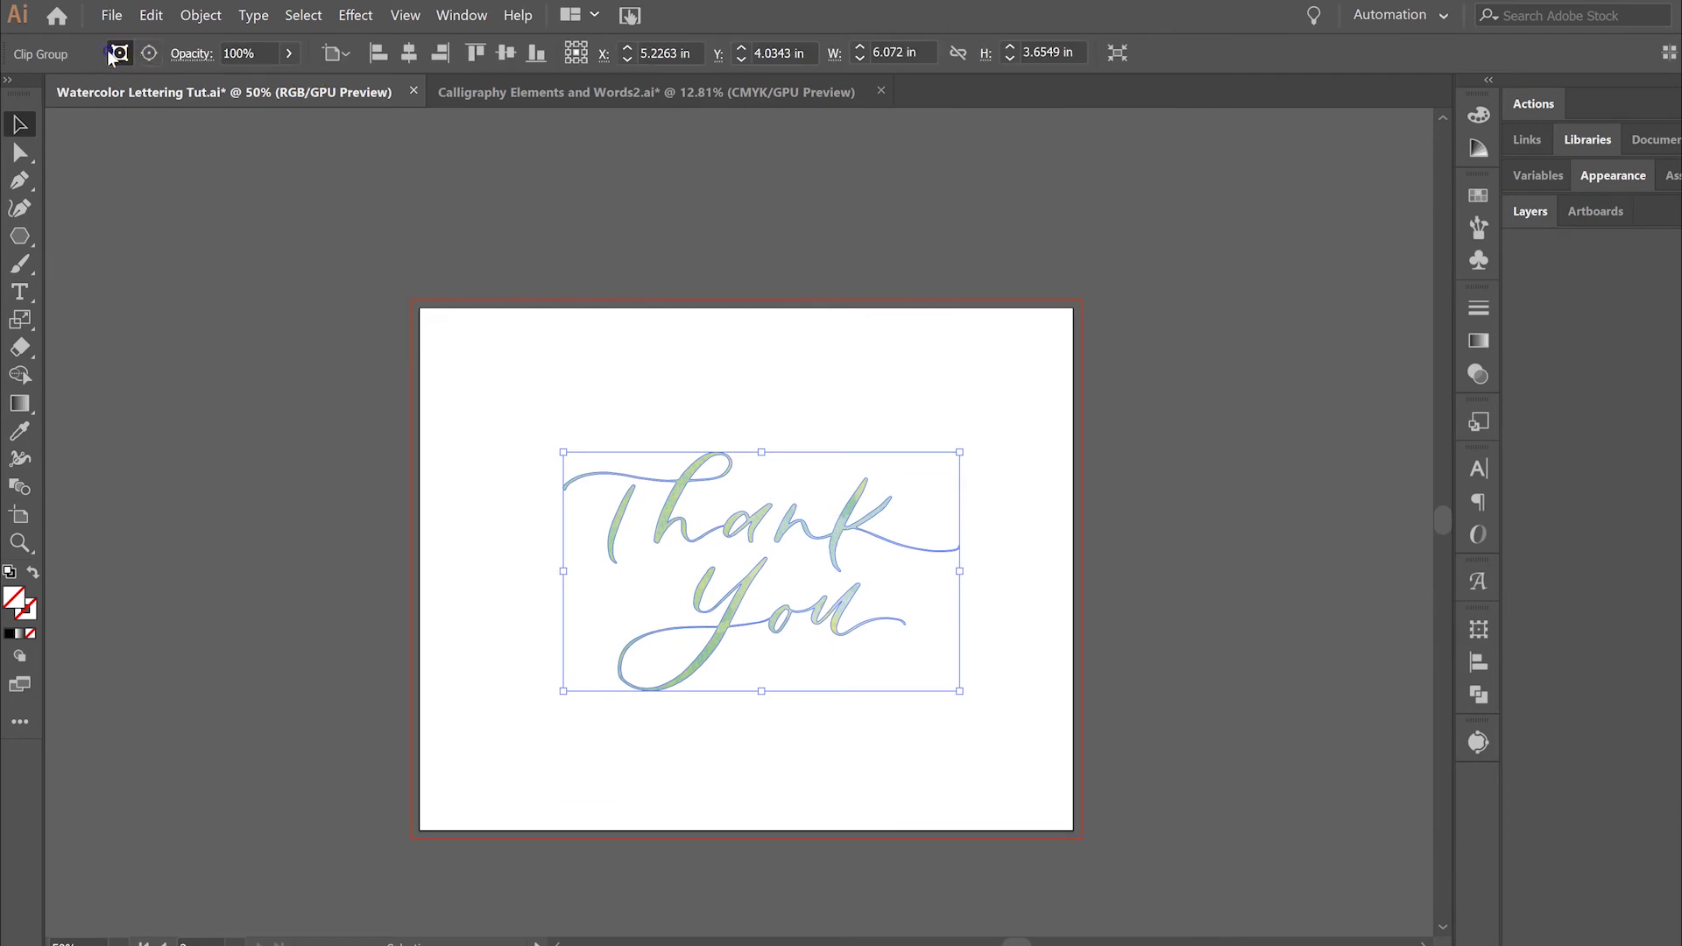
left_click(21, 125)
left_click_drag(959, 452, 1049, 382)
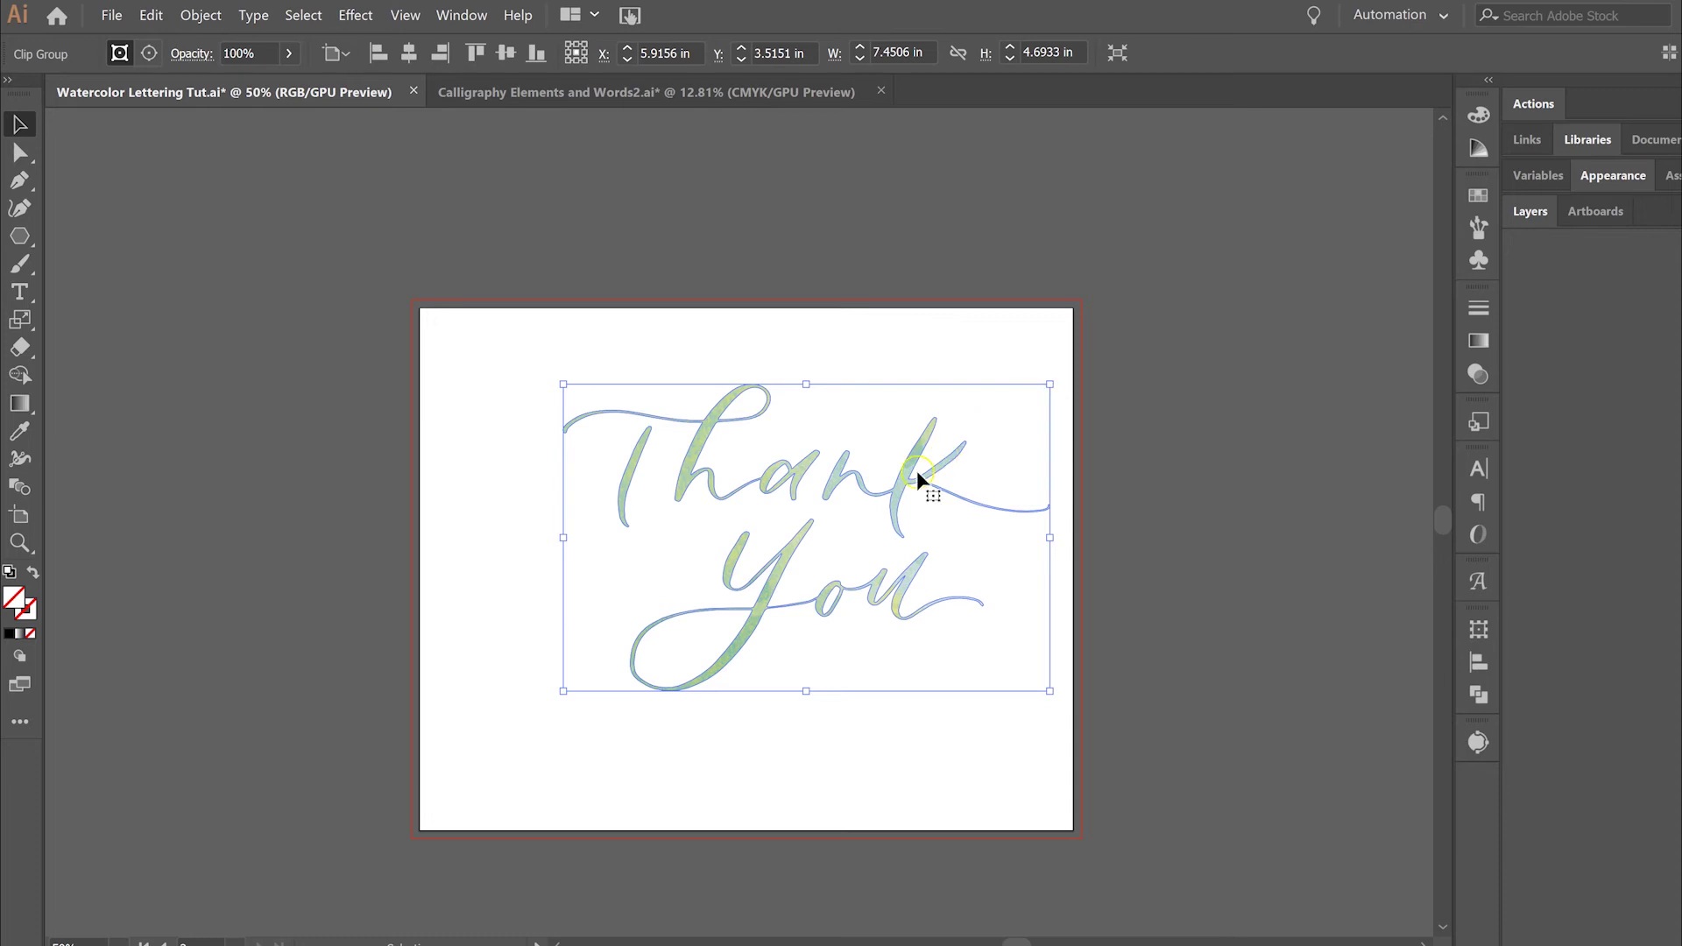
left_click_drag(913, 475, 850, 511)
left_click(1052, 408)
left_click(1118, 464)
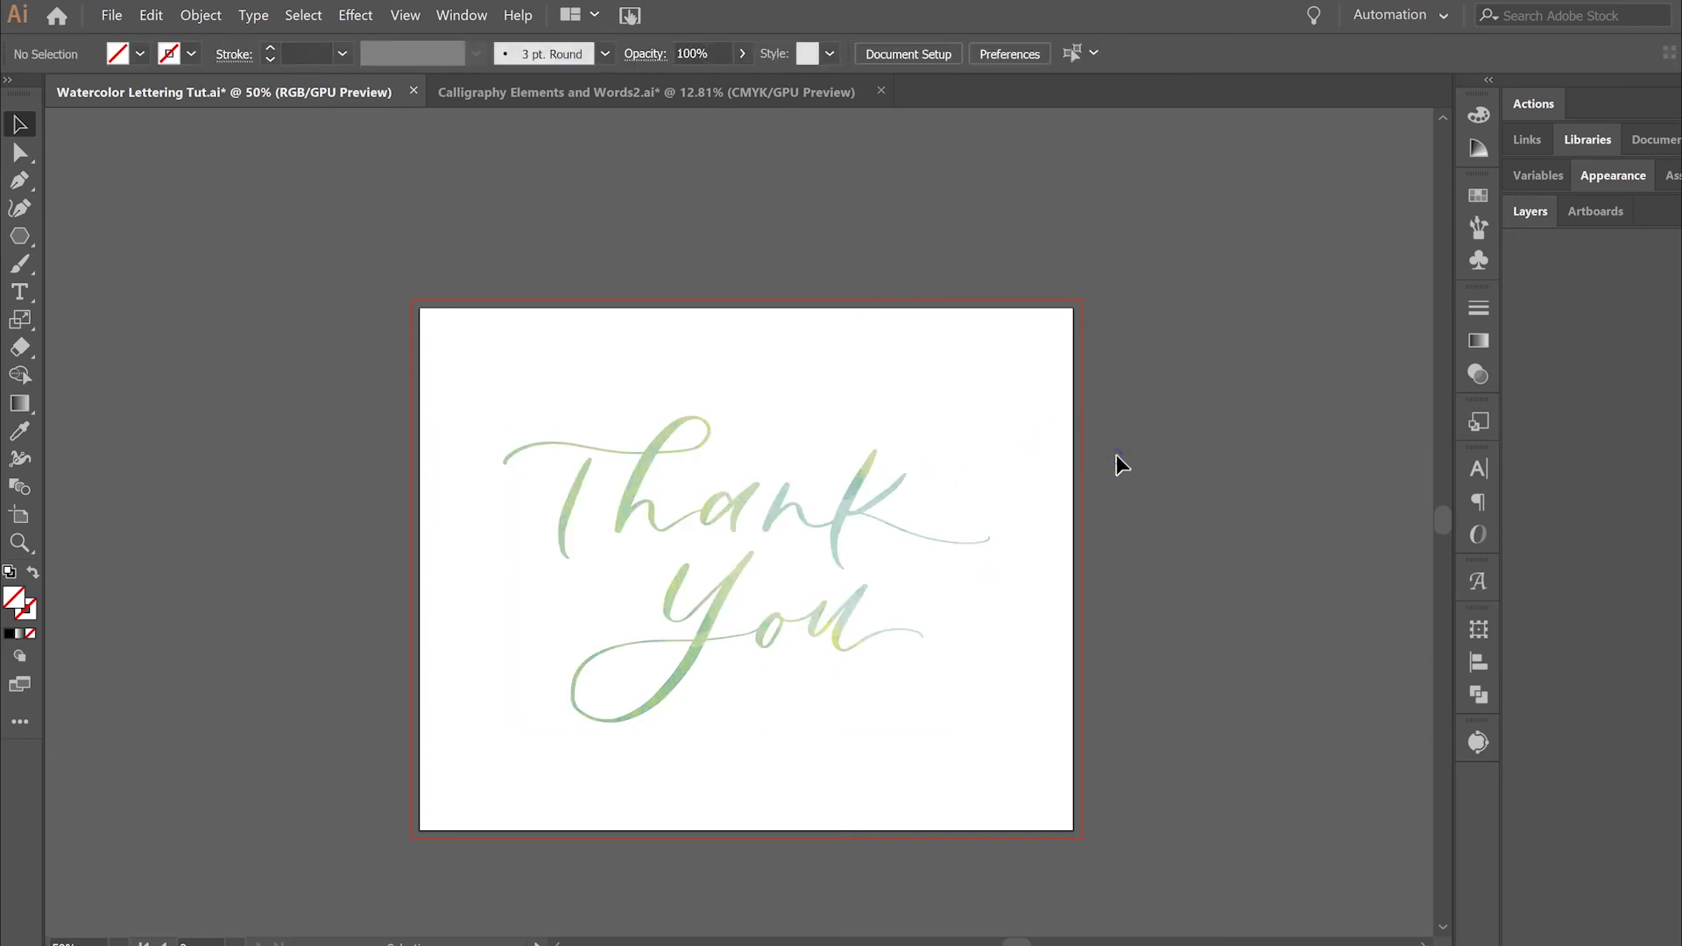
scroll(1116, 454, "down", 3)
scroll(1116, 455, "up", 3)
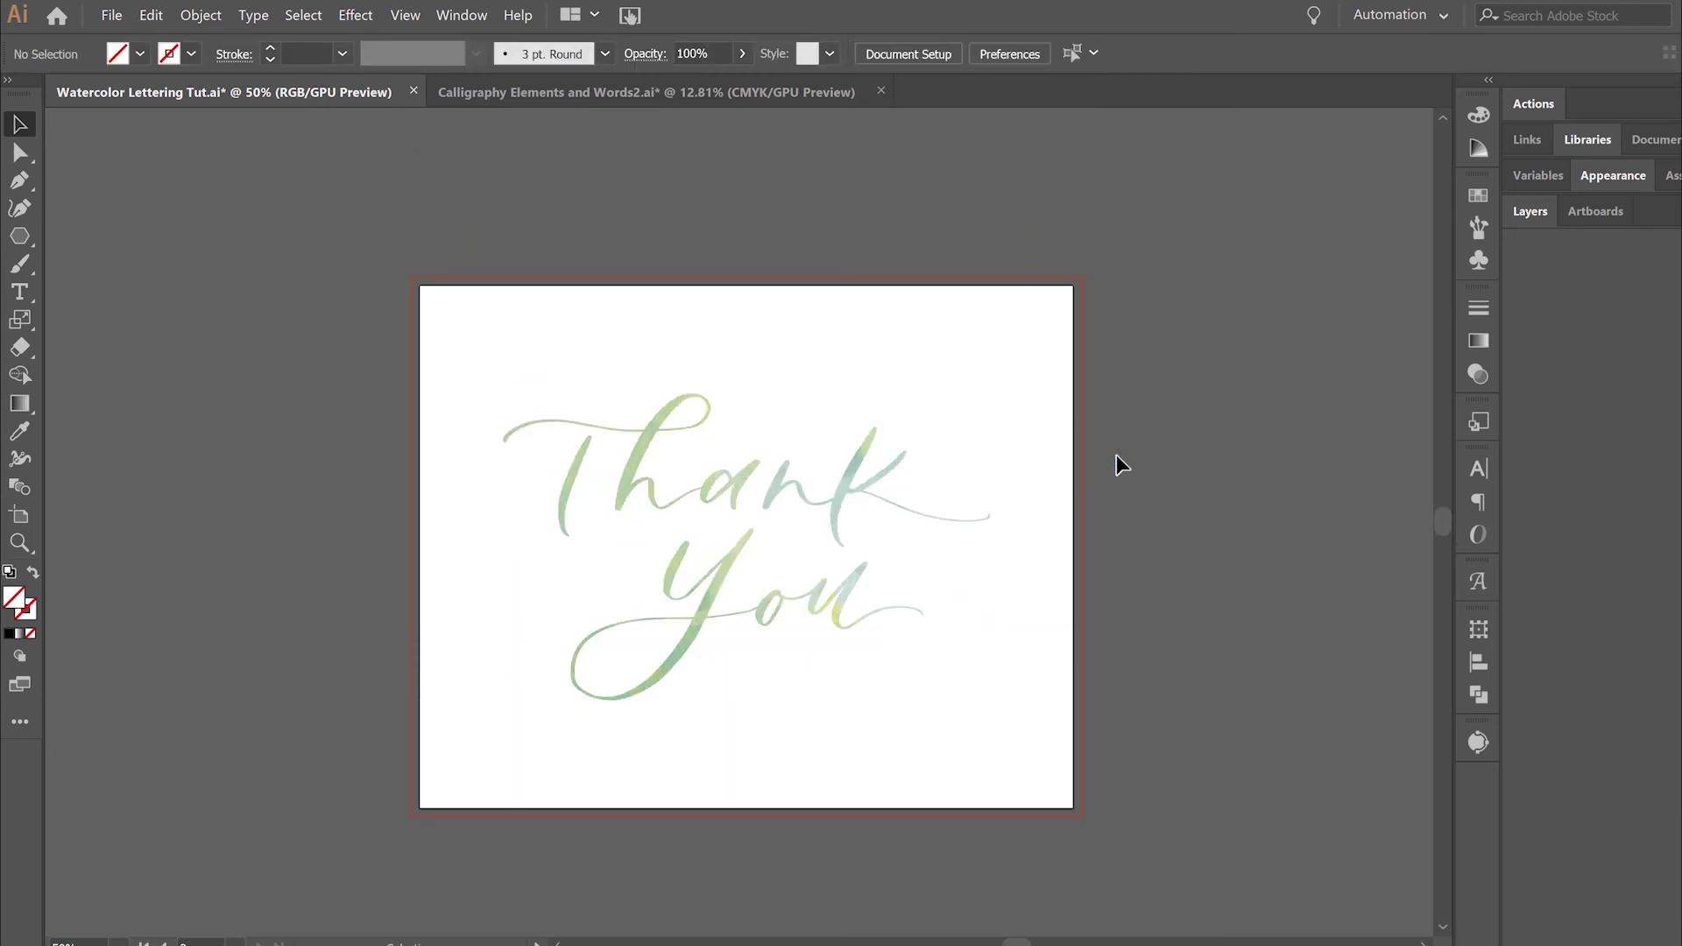
left_click(877, 484)
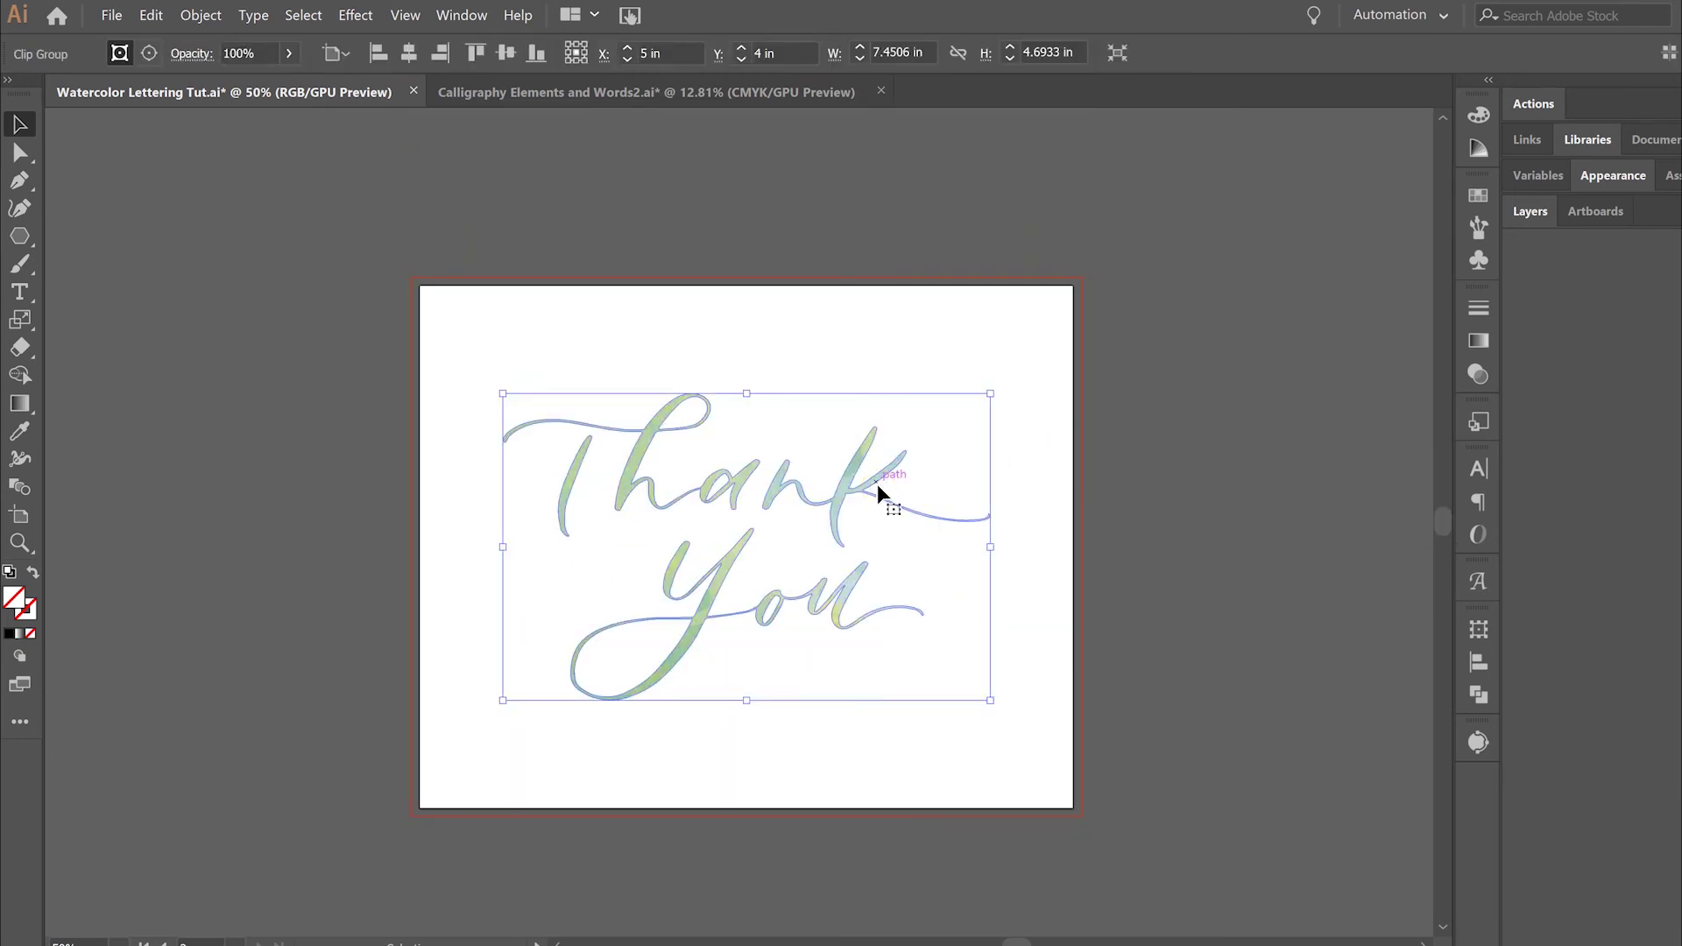
Step: Release the clipping mask and delete the watercolor image
right_click(877, 484)
left_click(973, 635)
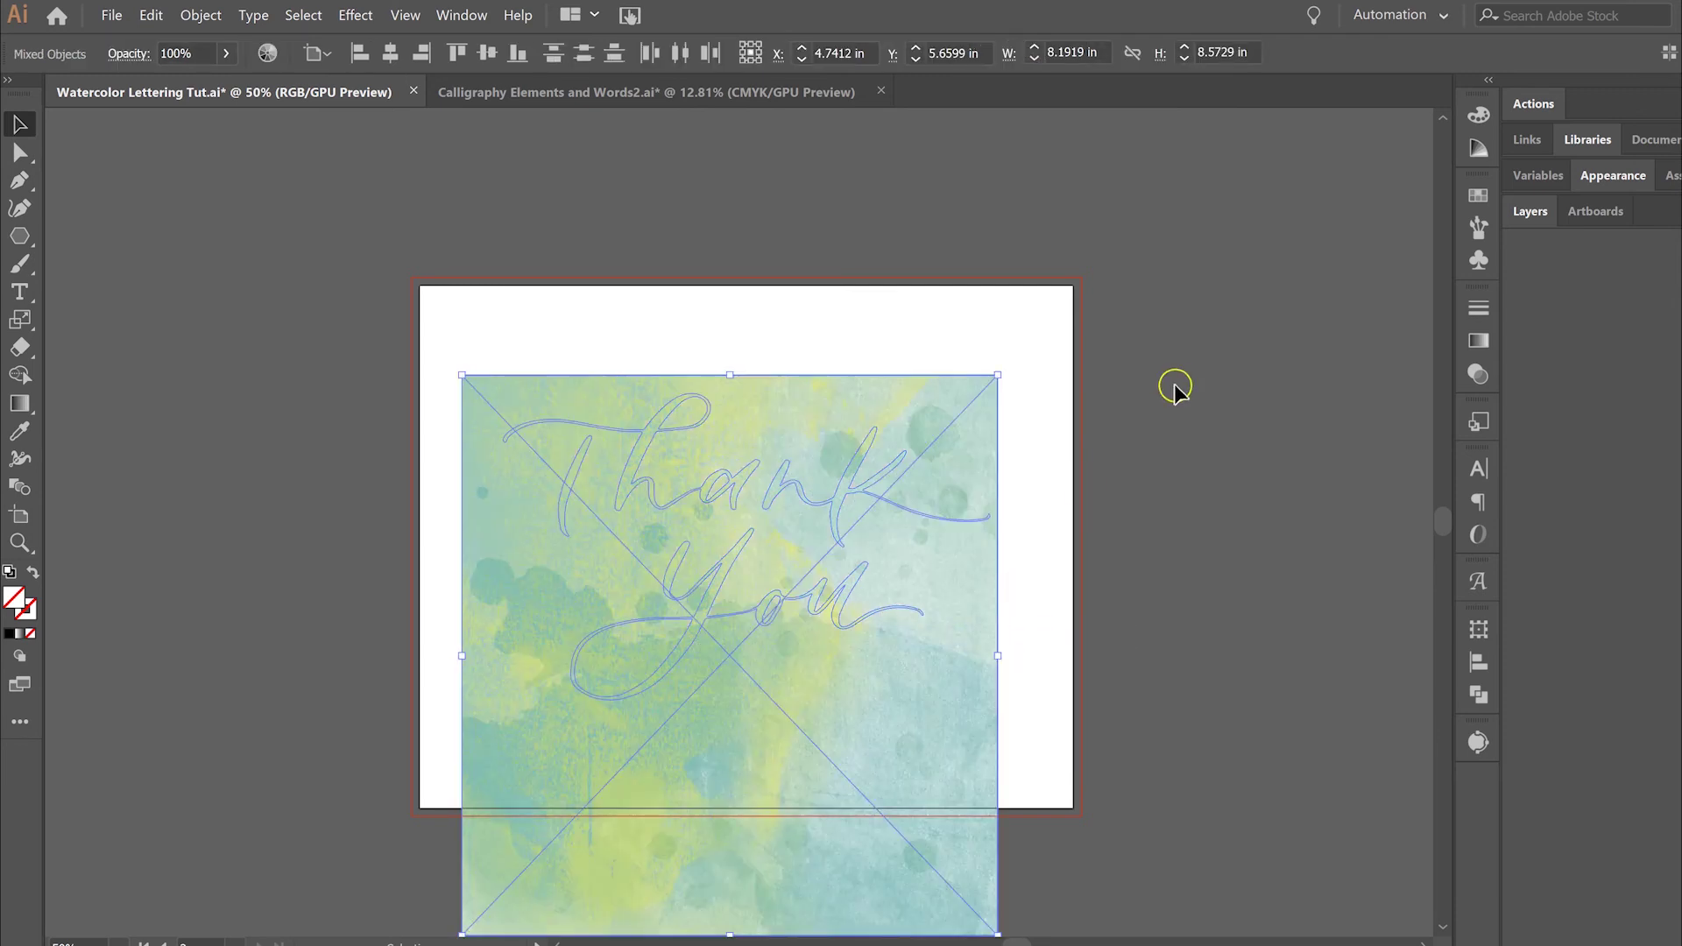
left_click(992, 401)
key("Delete")
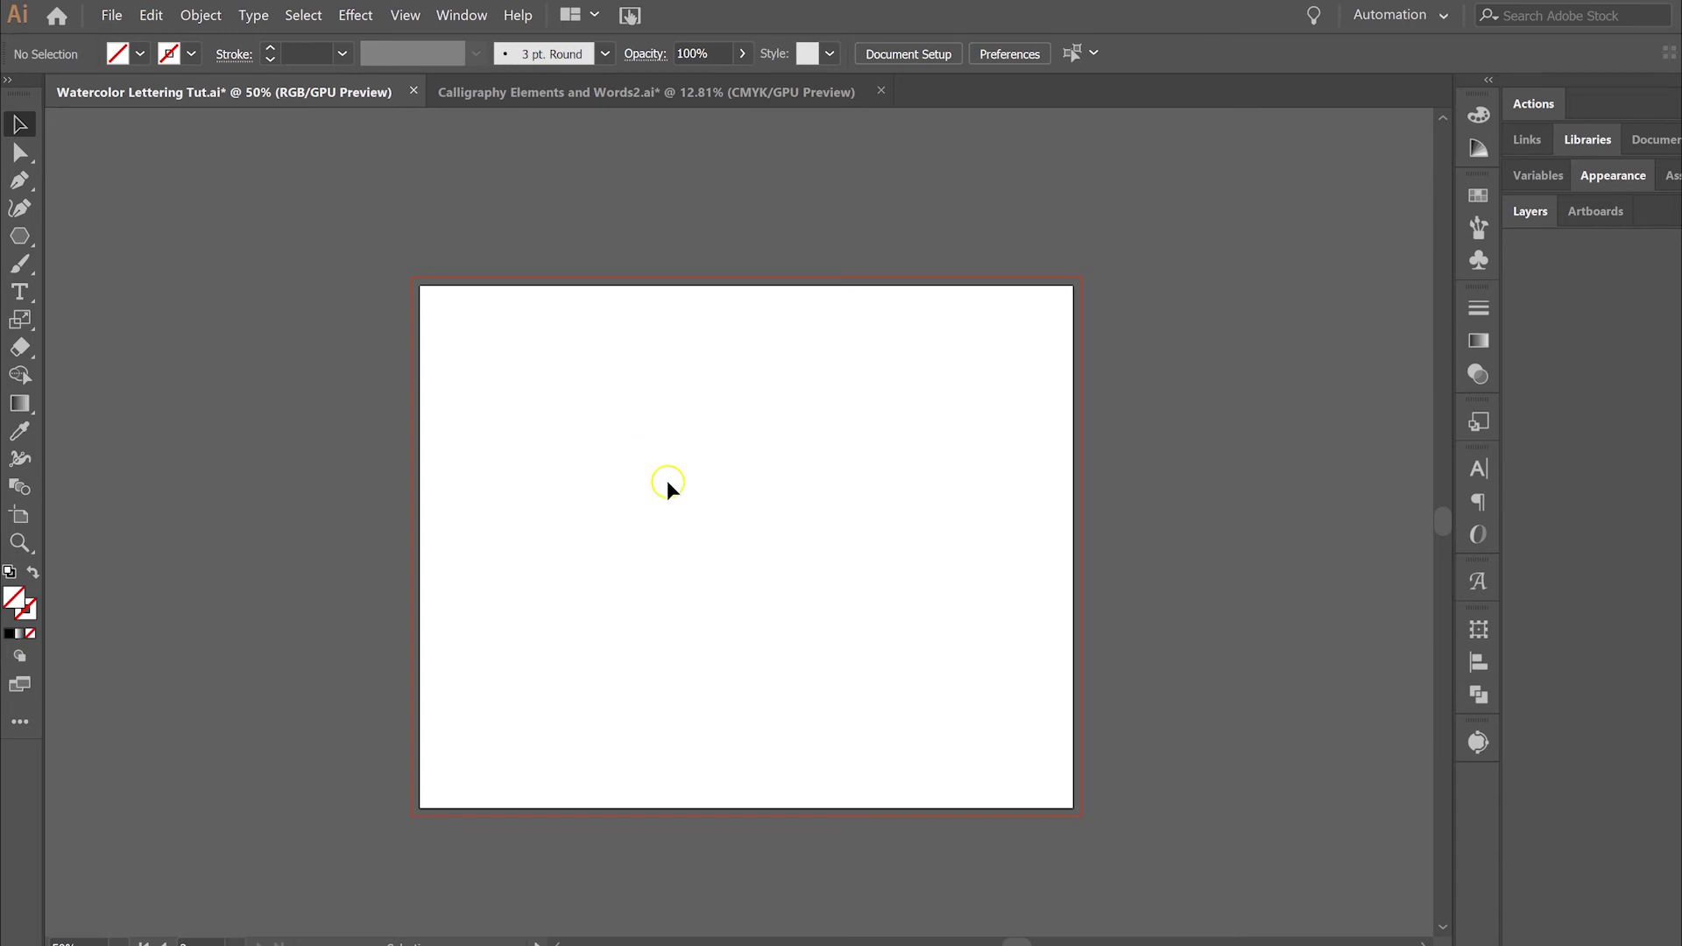
Step: Fill the Thank You lettering paths with black
left_click_drag(473, 389, 1092, 777)
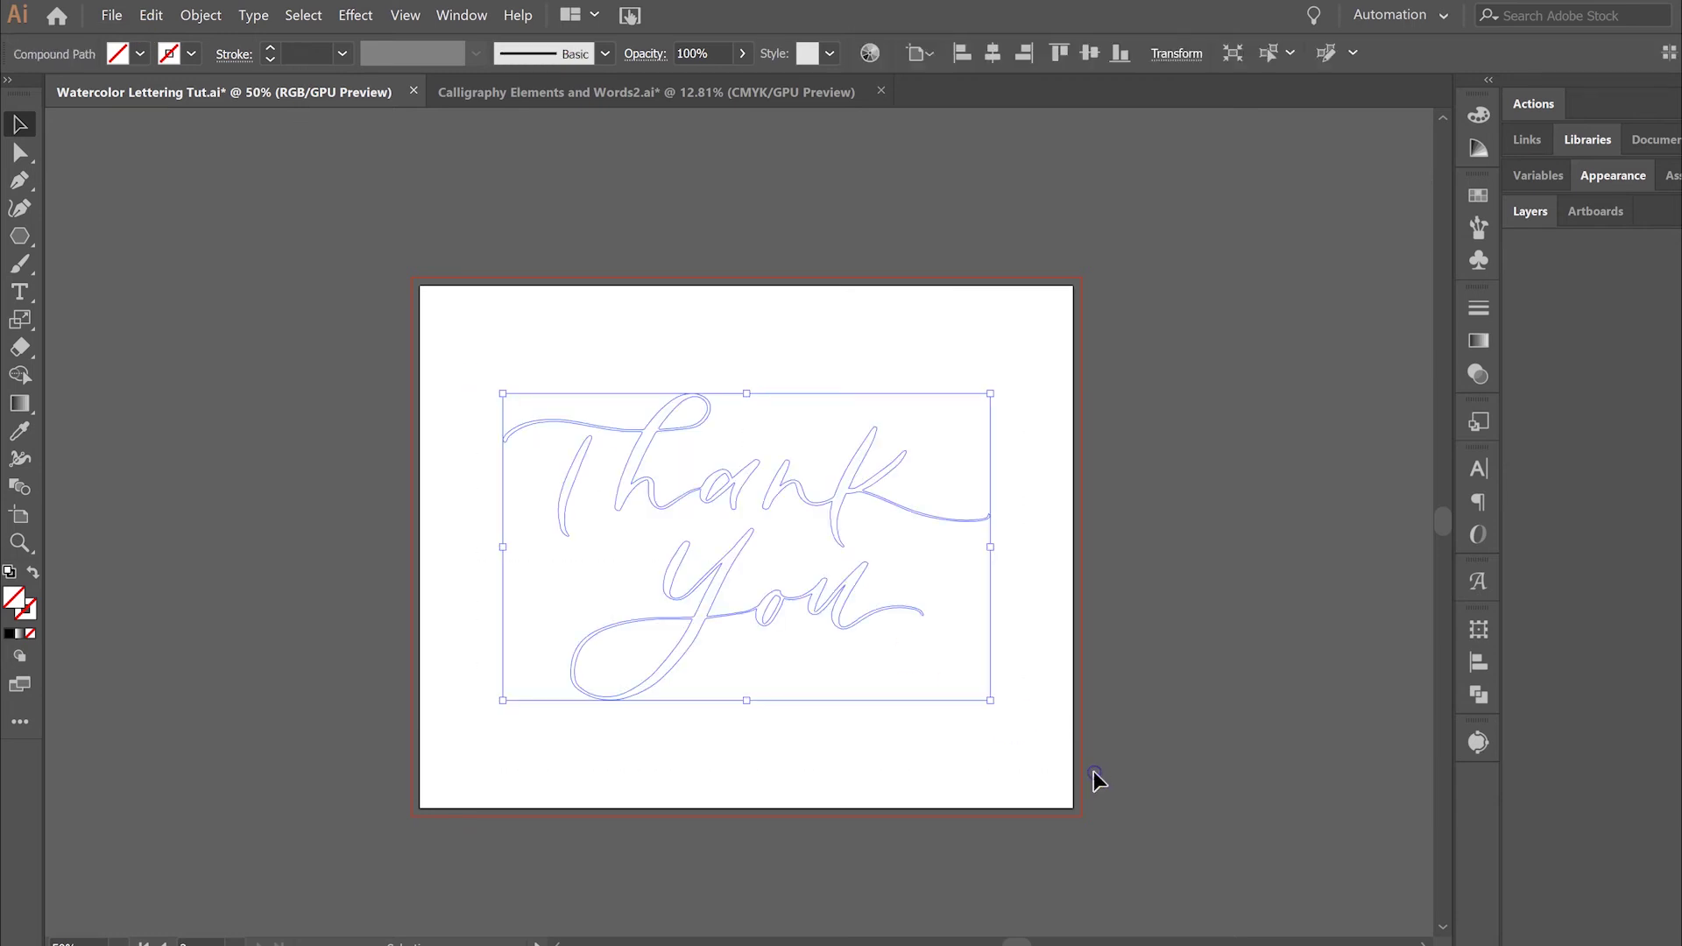
left_click(142, 56)
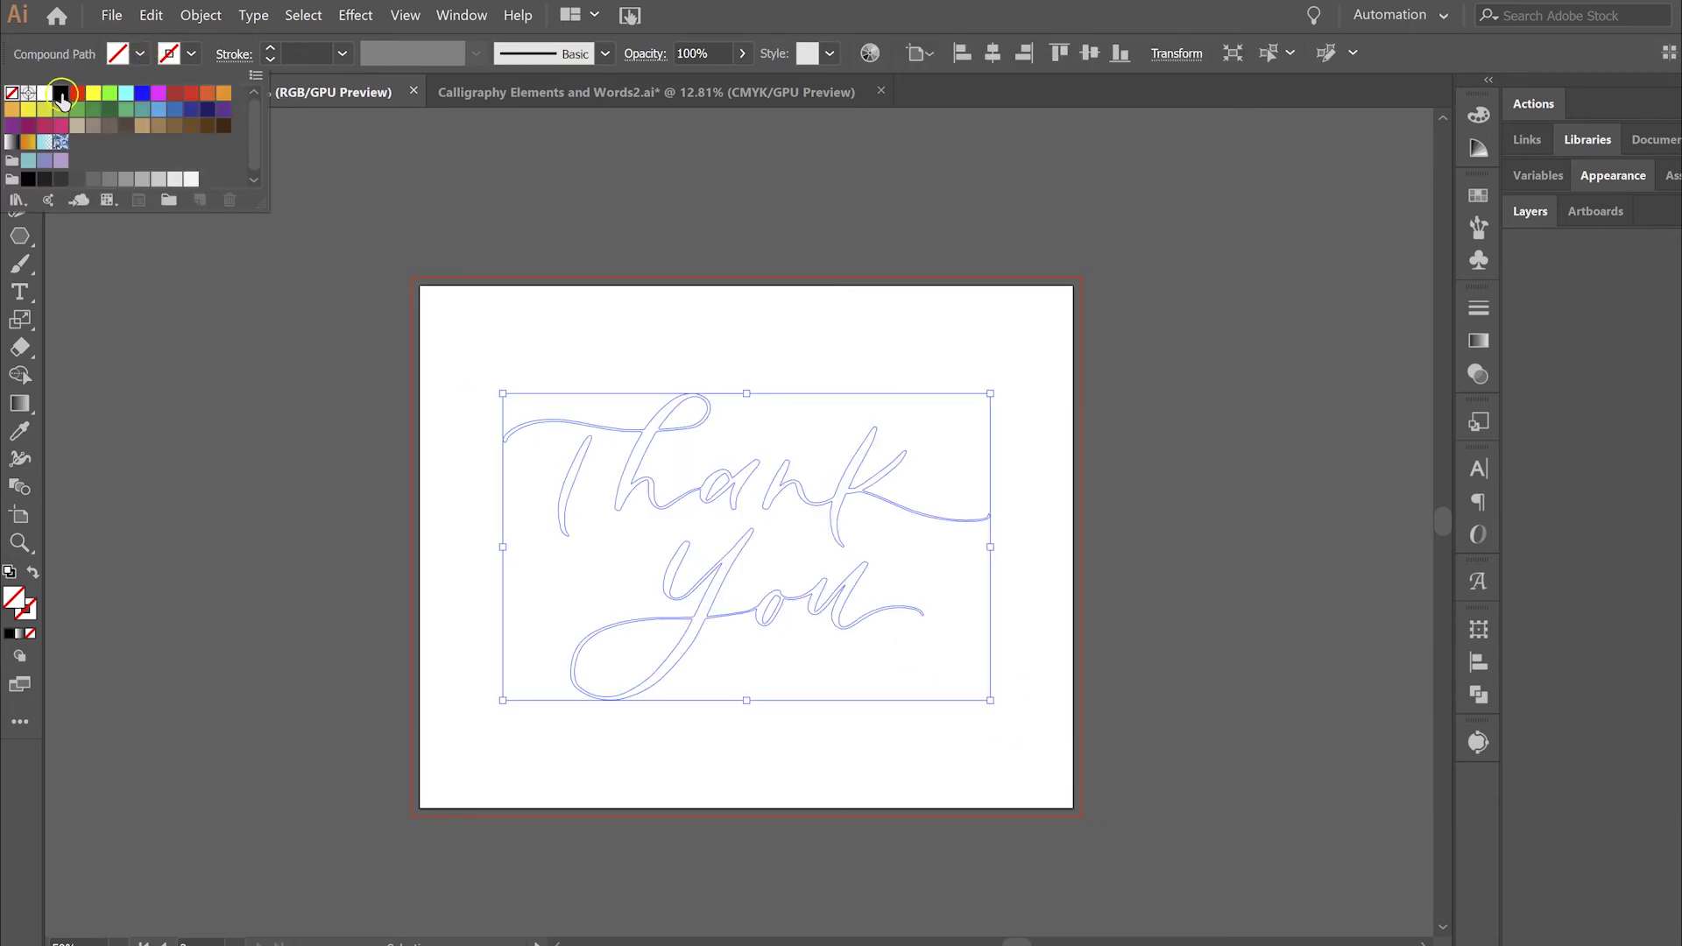
left_click(61, 92)
left_click(511, 182)
left_click(515, 186)
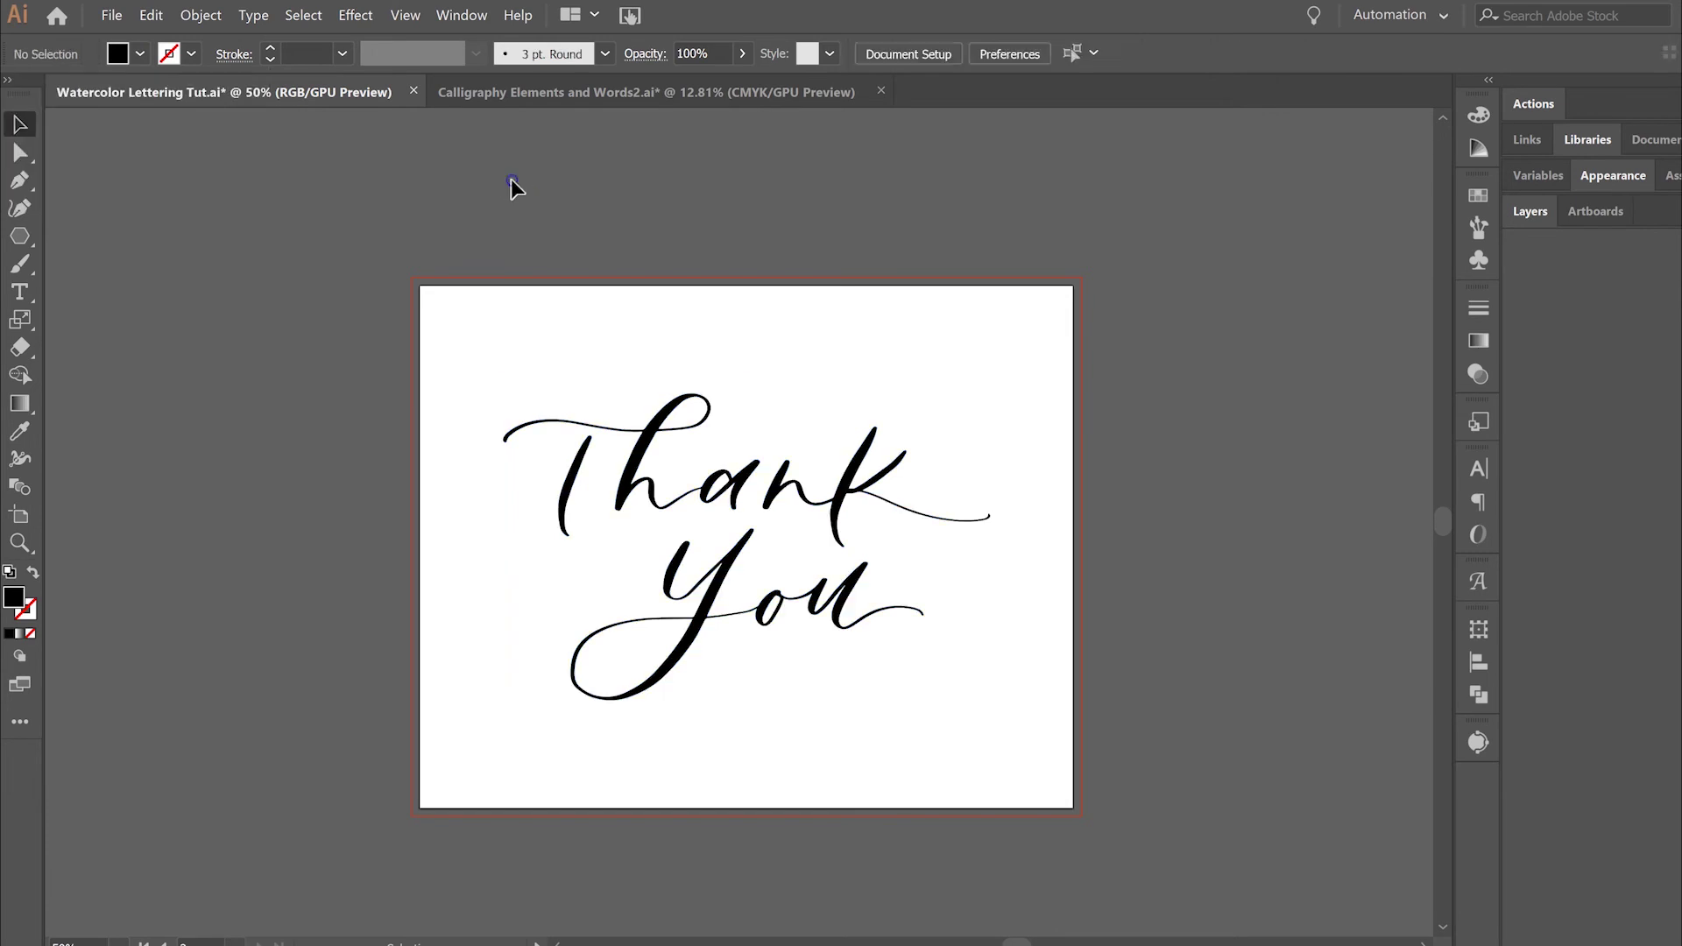
Step: Place an orange-and-purple image from Abstract-Backgrounds-Vol.-2 at full size on the artboard
left_click(106, 17)
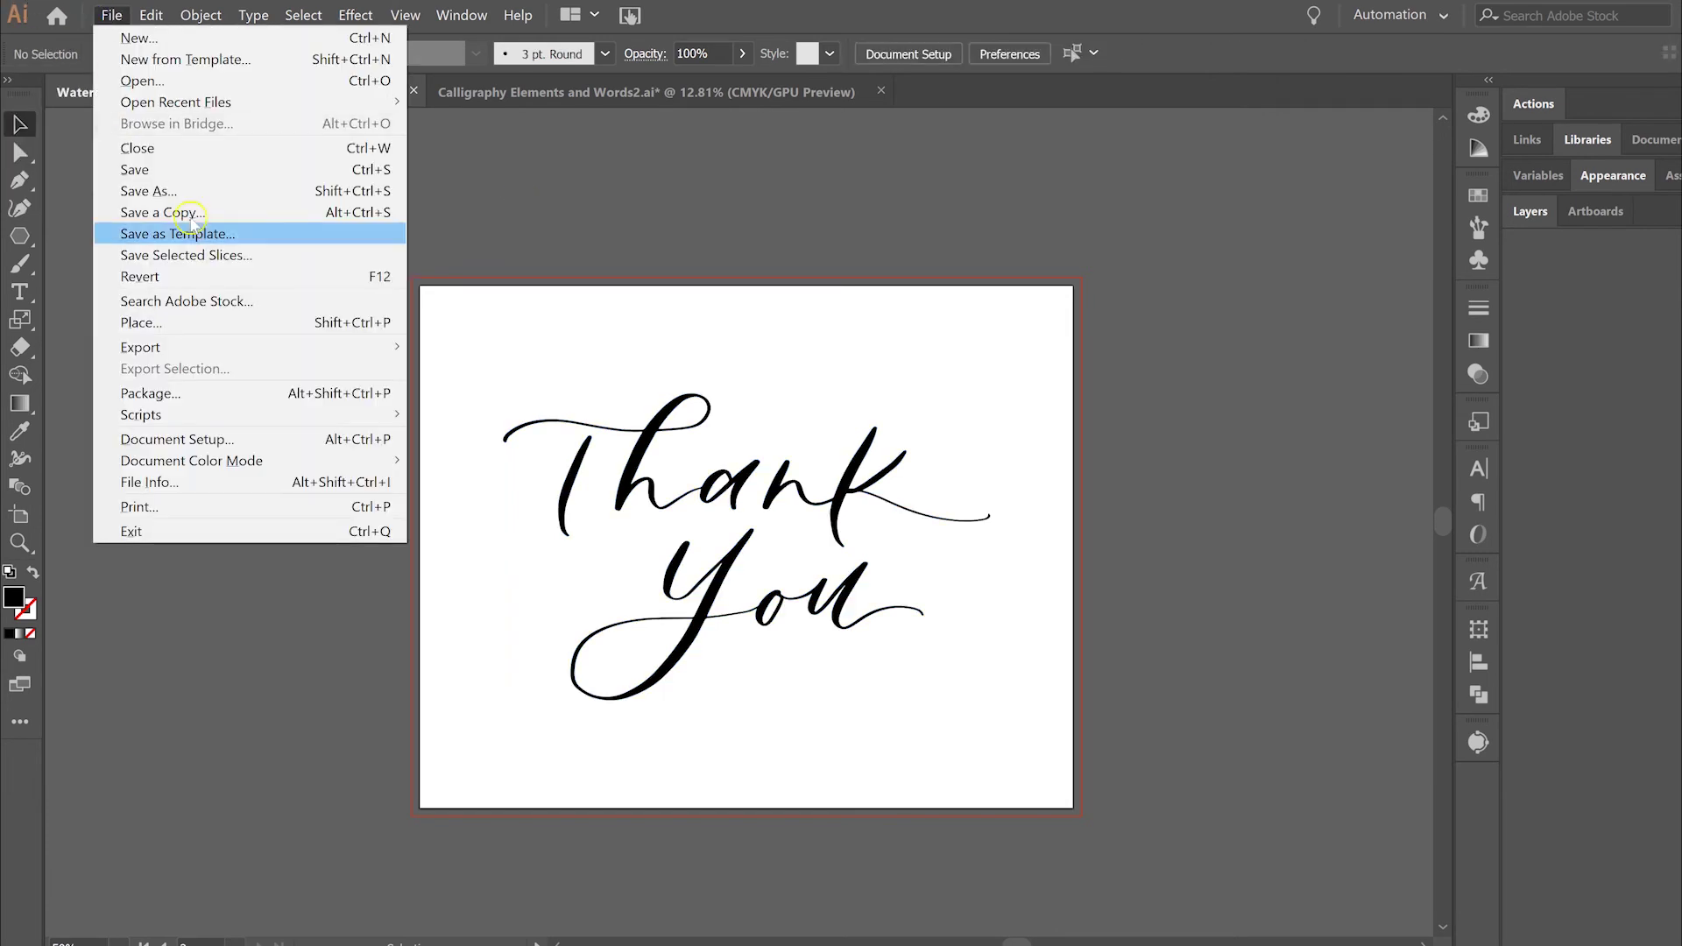
left_click(210, 323)
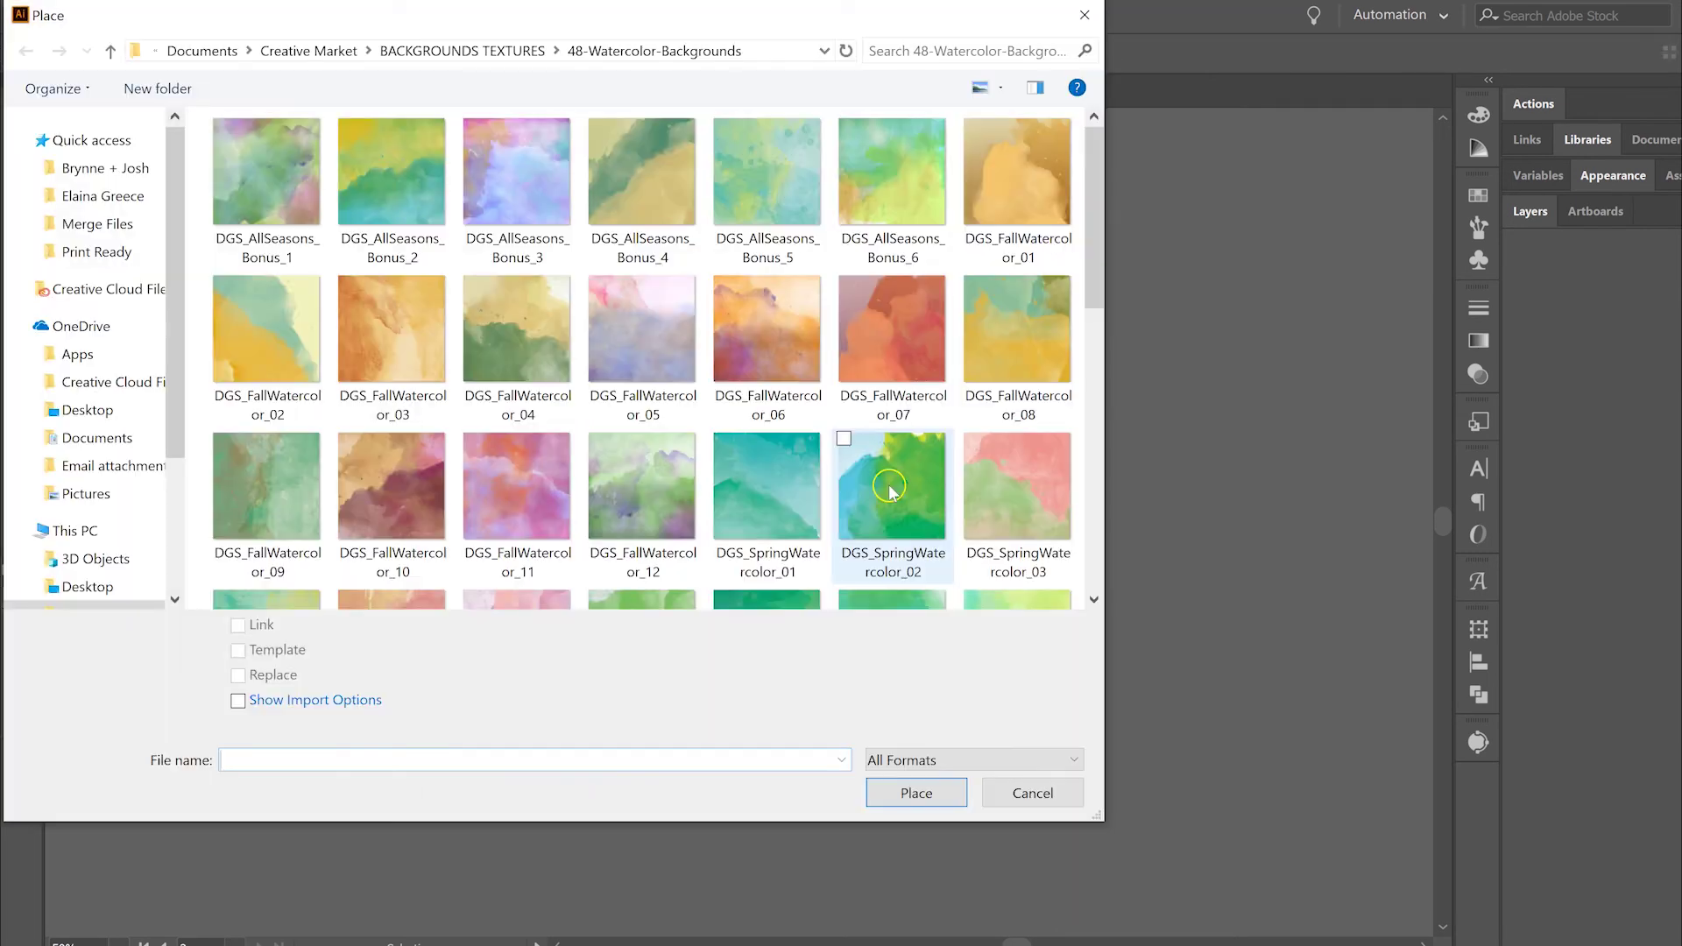
left_click(422, 51)
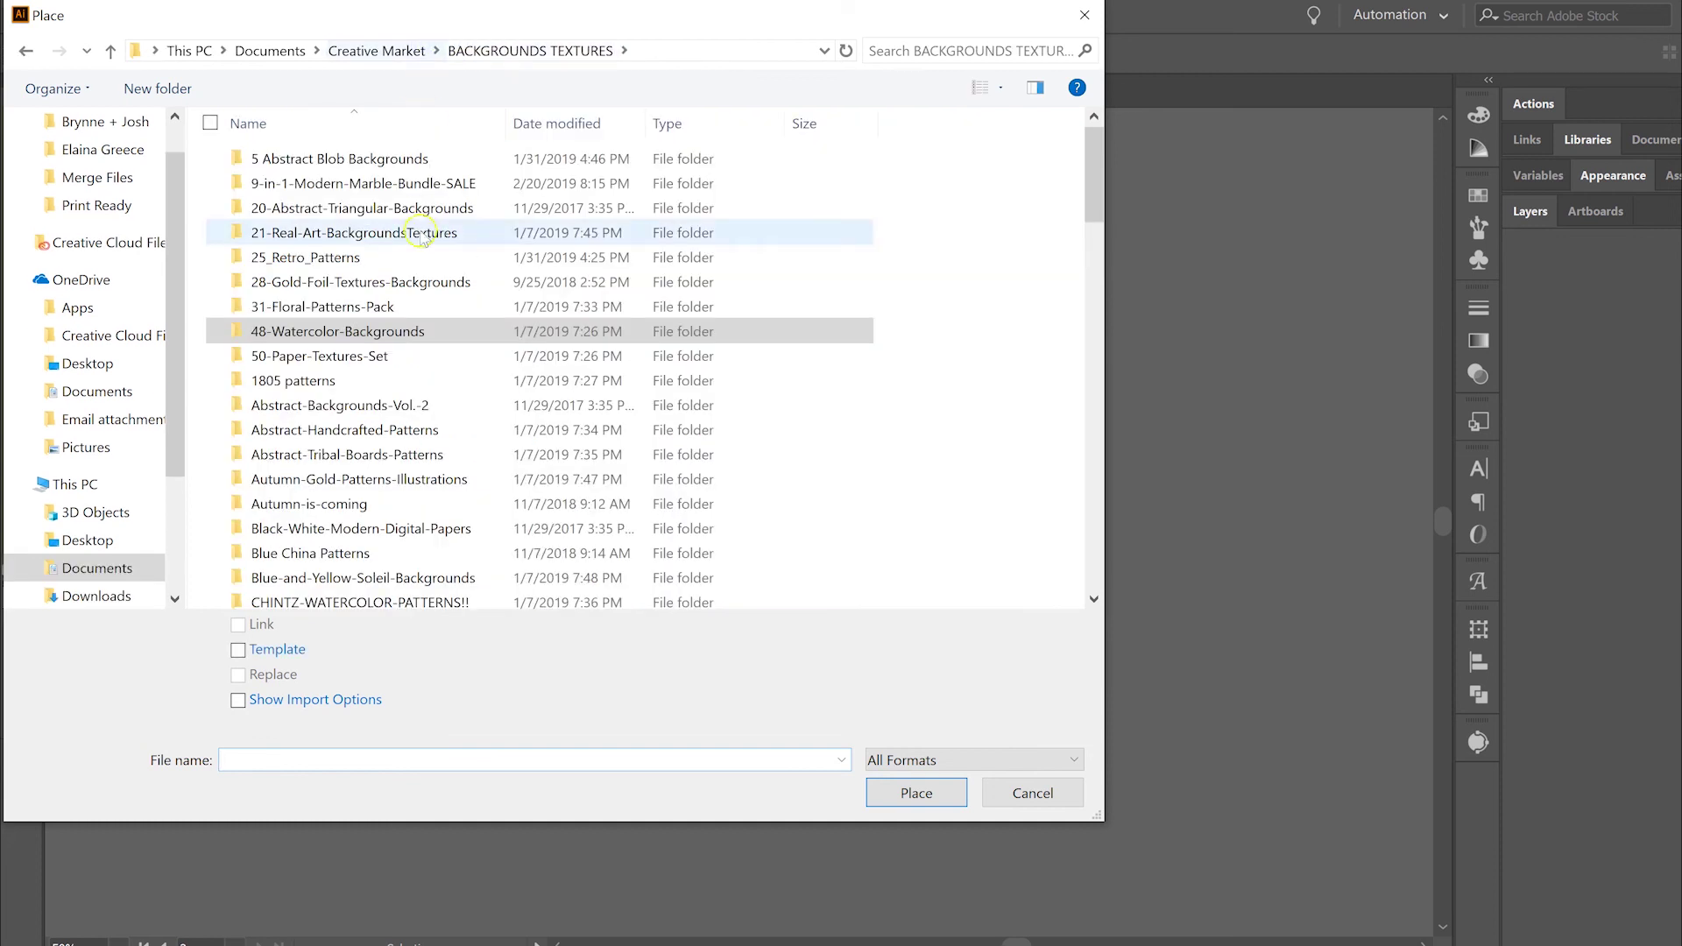
double_click(443, 406)
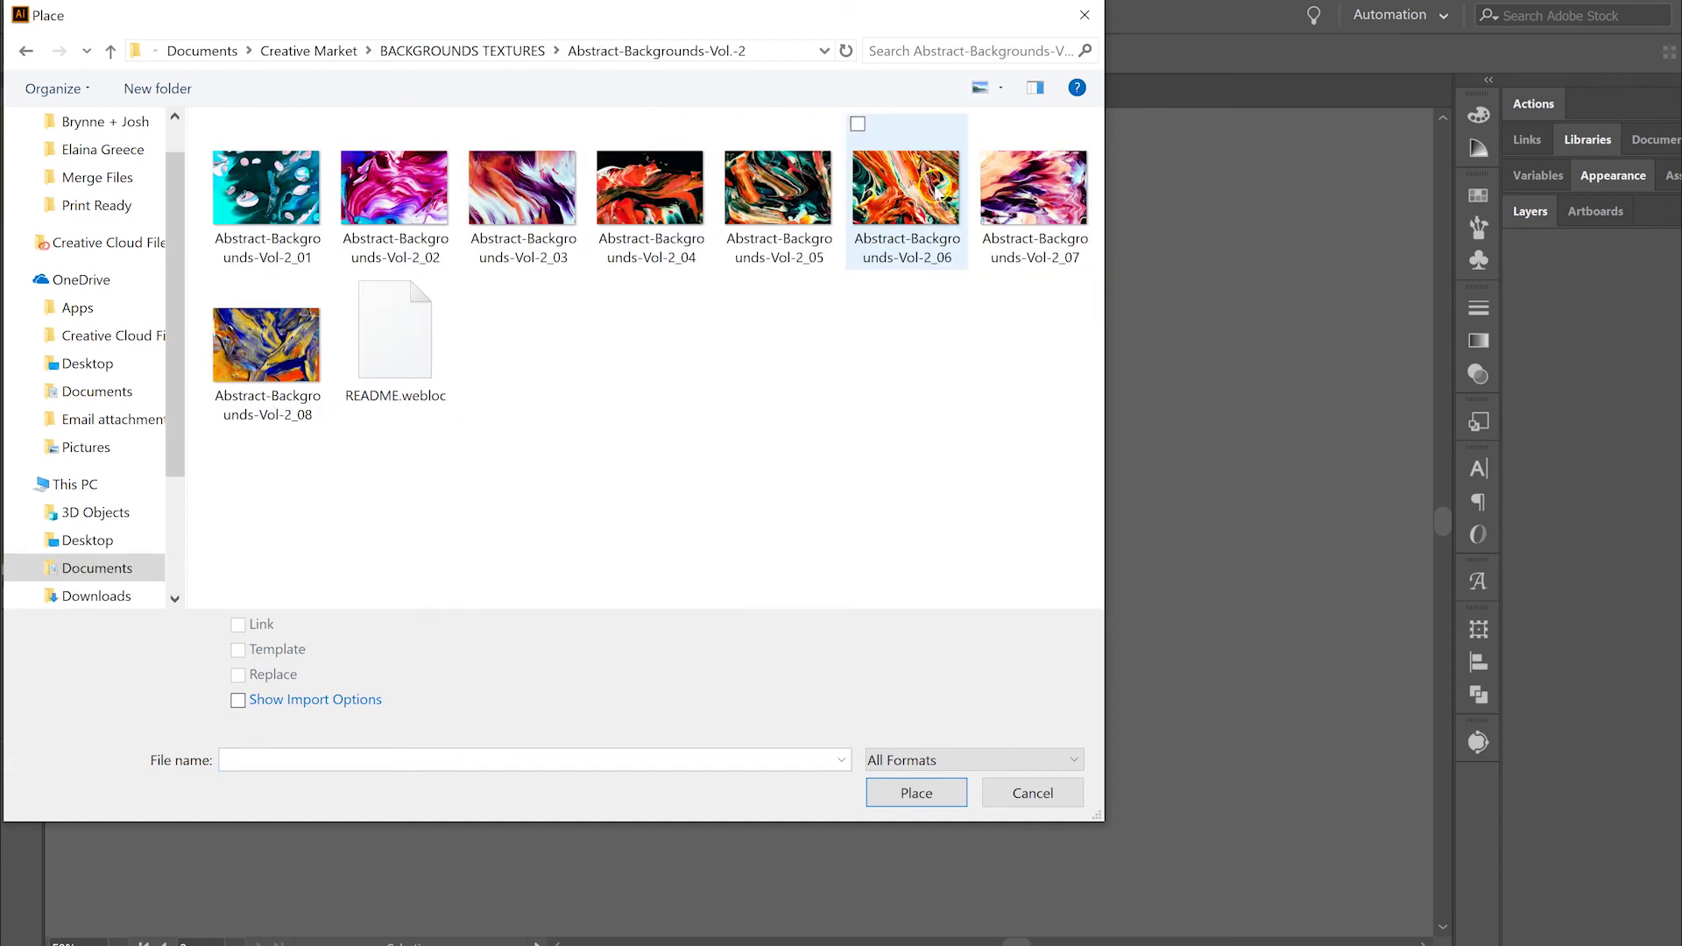
double_click(488, 200)
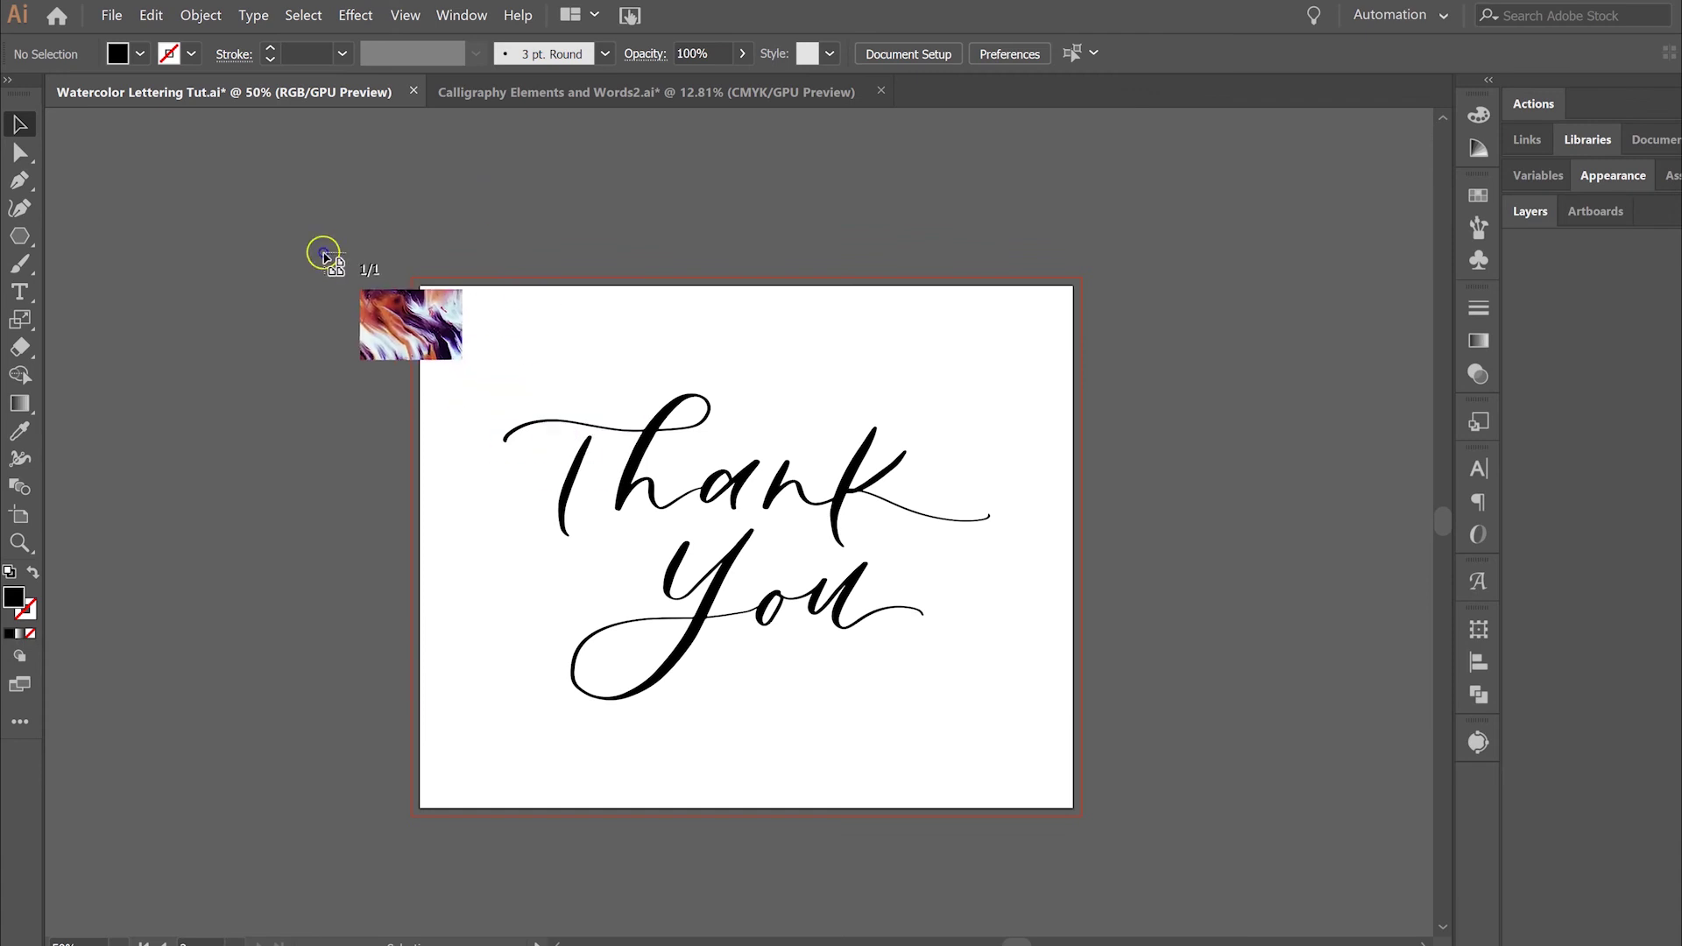
left_click(316, 268)
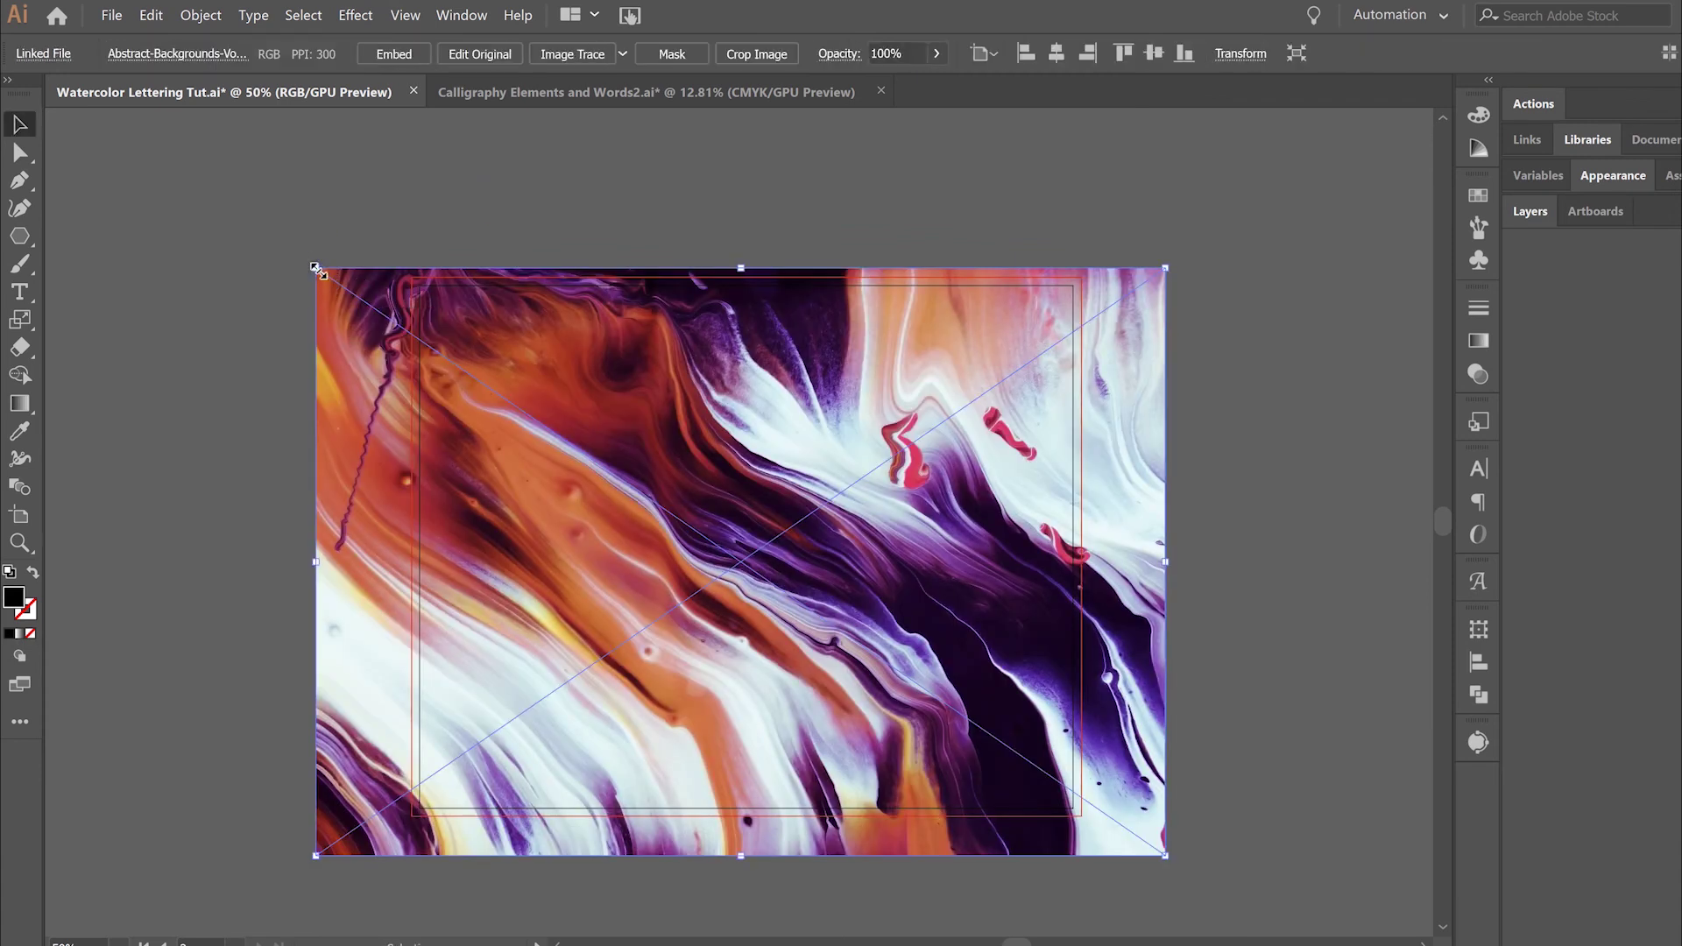
Step: Send the abstract image behind the black Thank You lettering
right_click(677, 438)
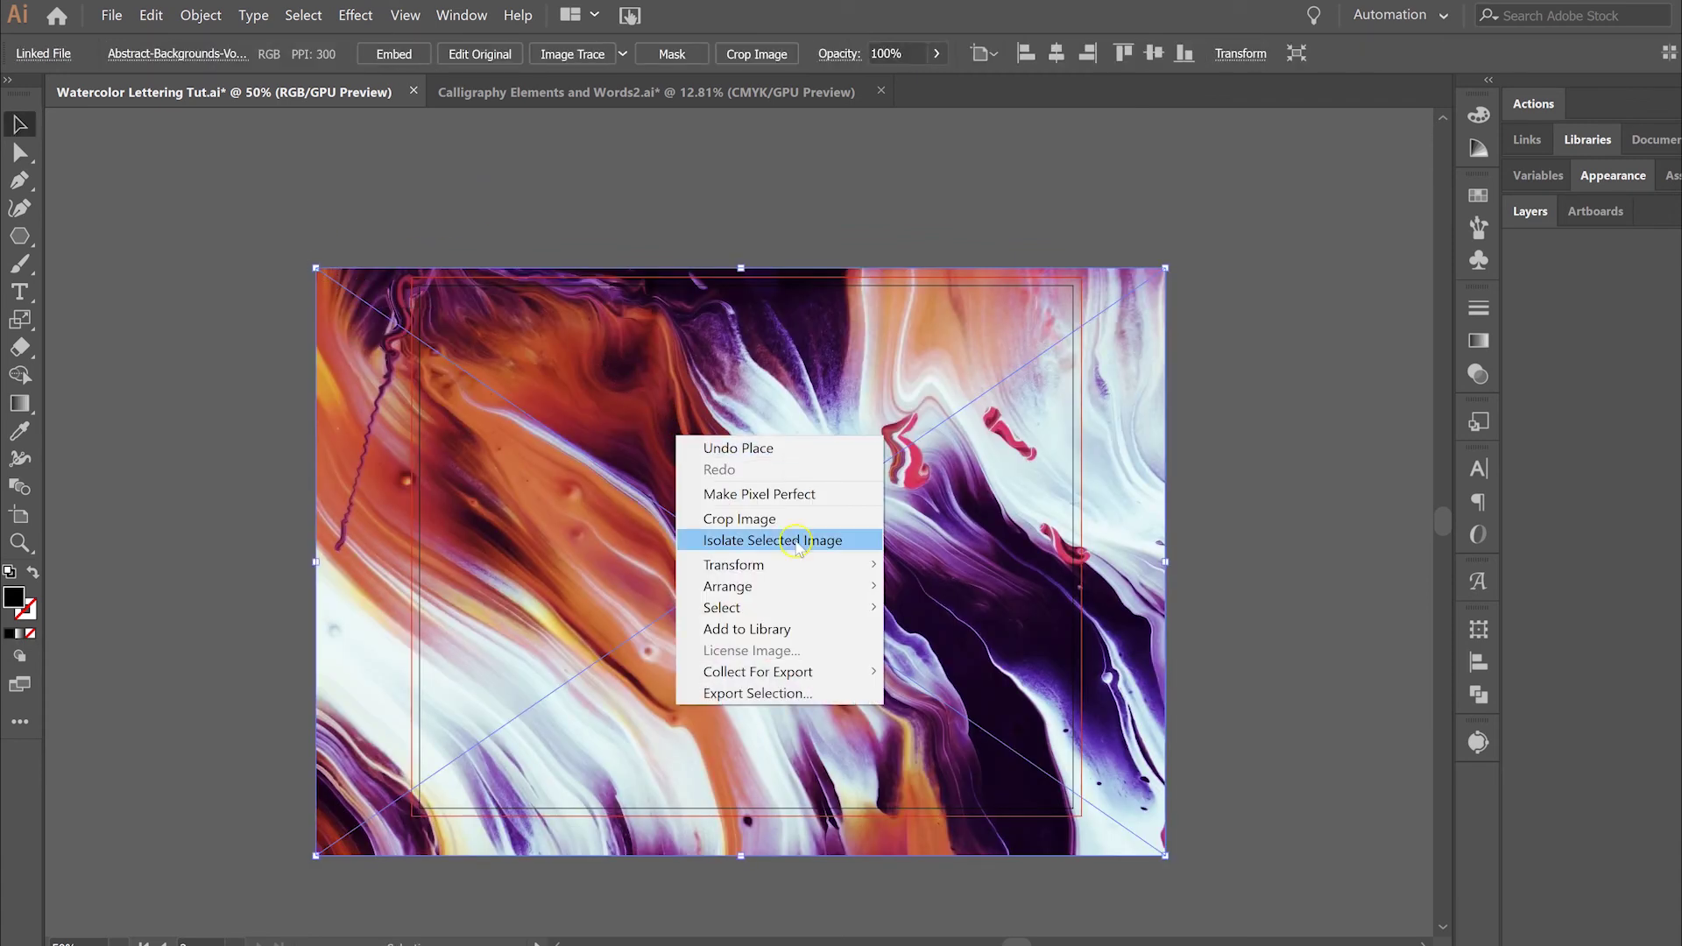
mouse_move(856, 587)
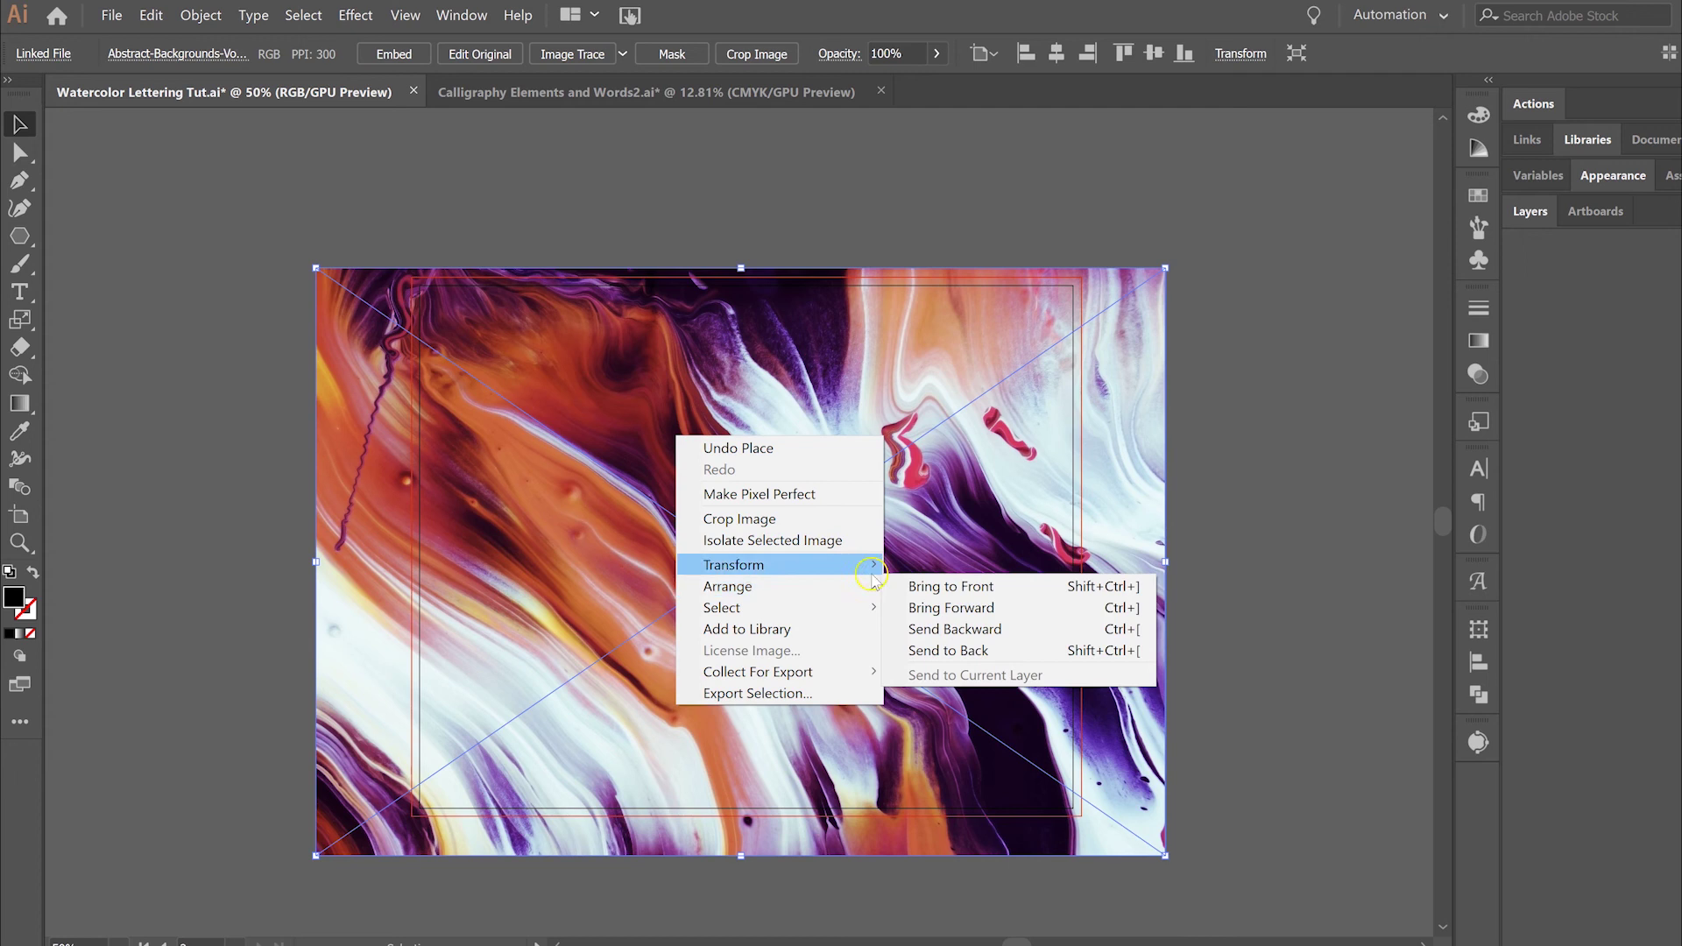
left_click(945, 653)
left_click(496, 230)
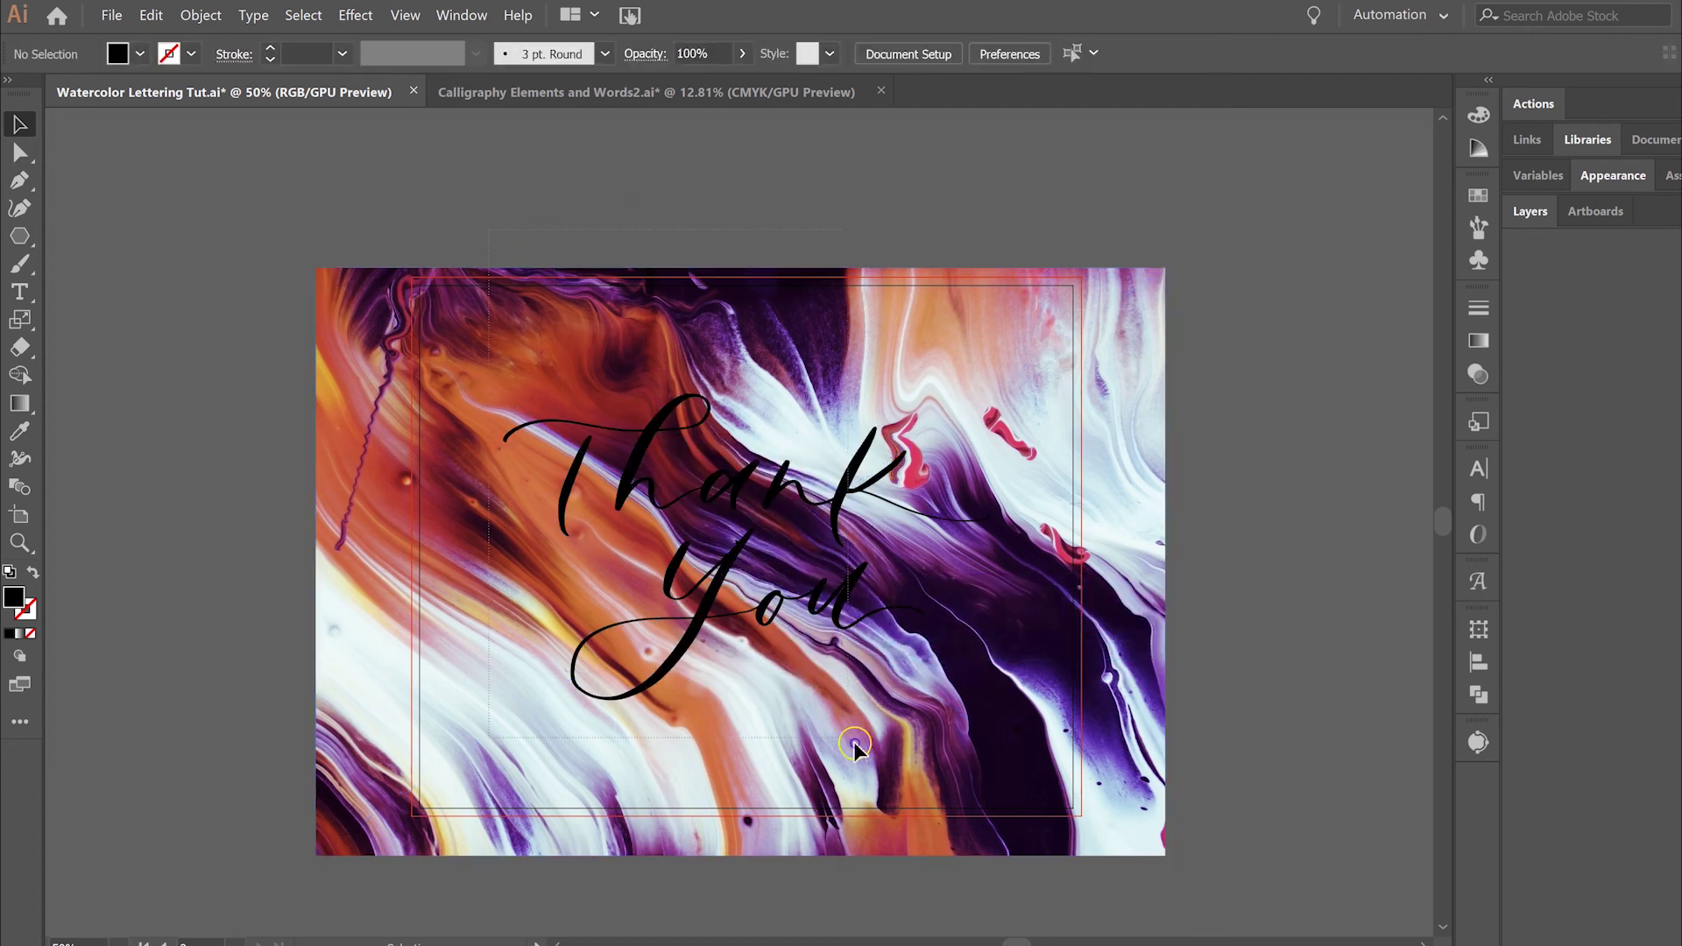
Step: Select the image and lettering with Ctrl+A and apply Object > Clipping Mask > Make
key("ctrl+a")
left_click(197, 15)
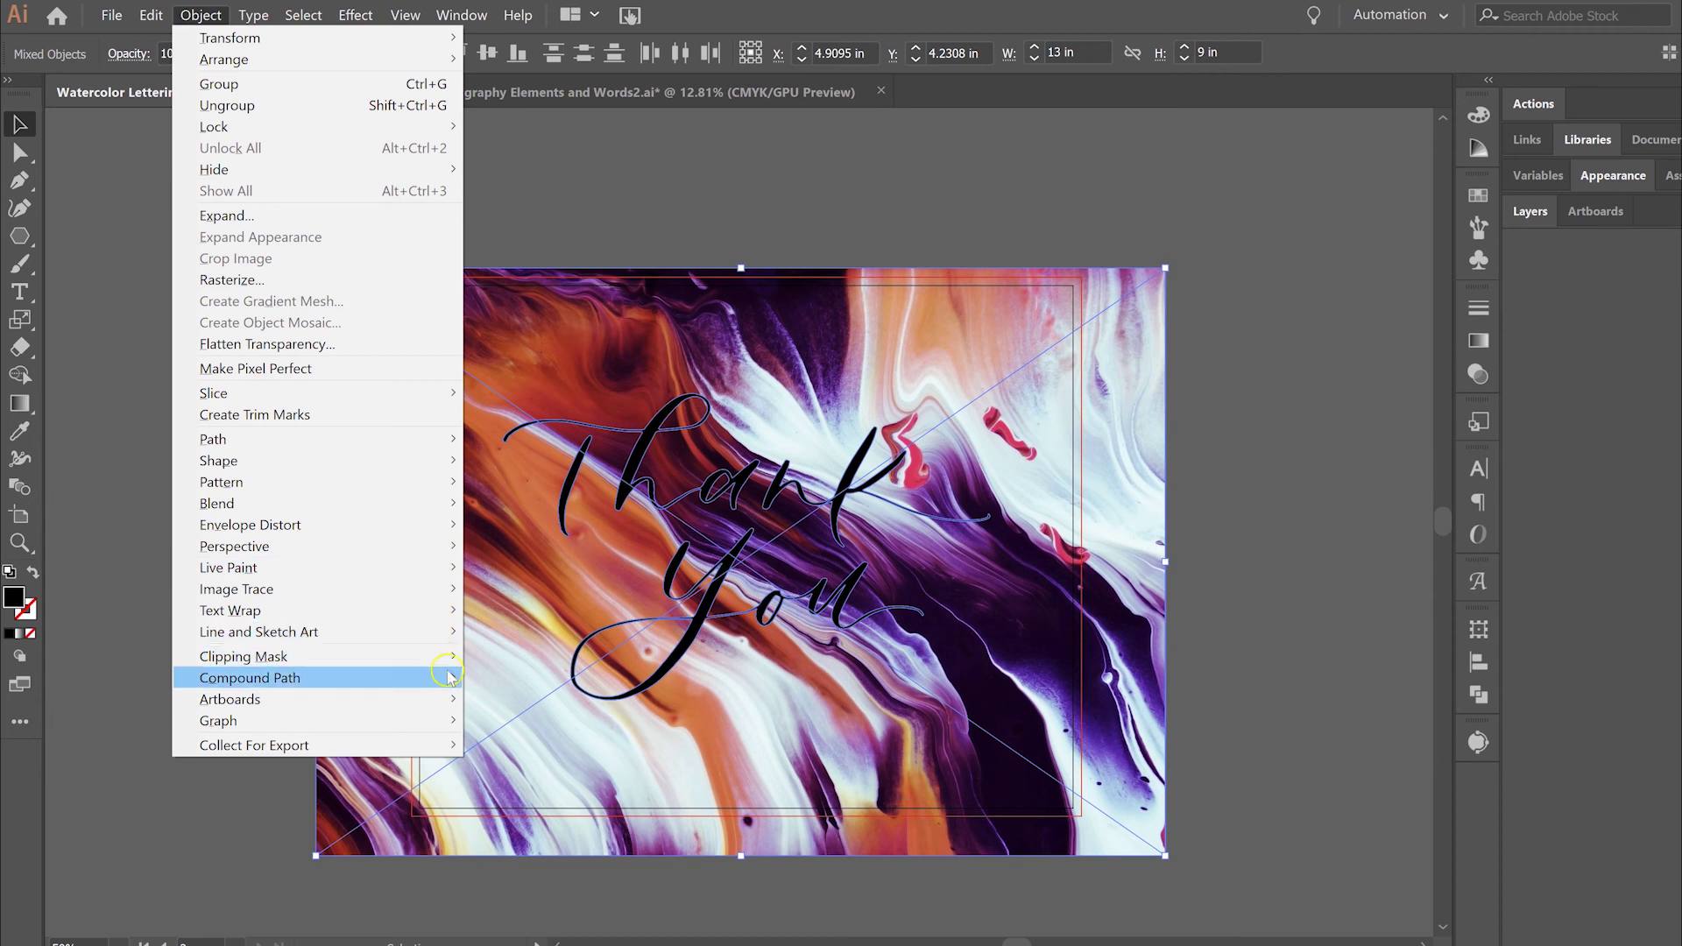
mouse_move(443, 656)
left_click(503, 657)
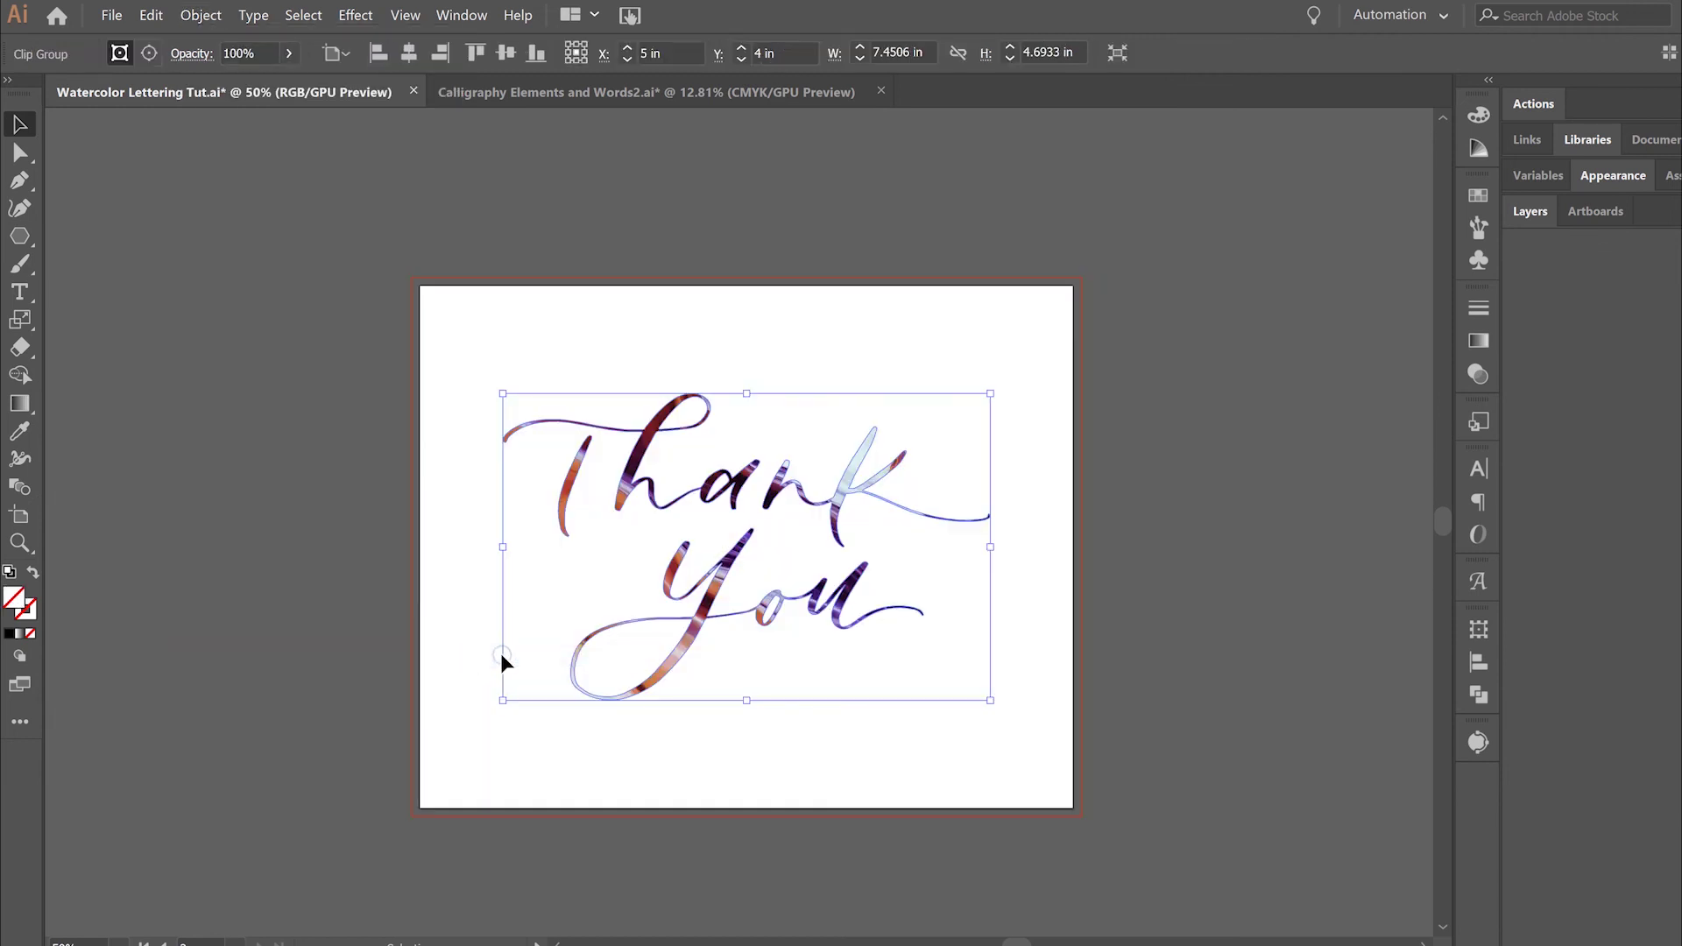
left_click(1023, 507)
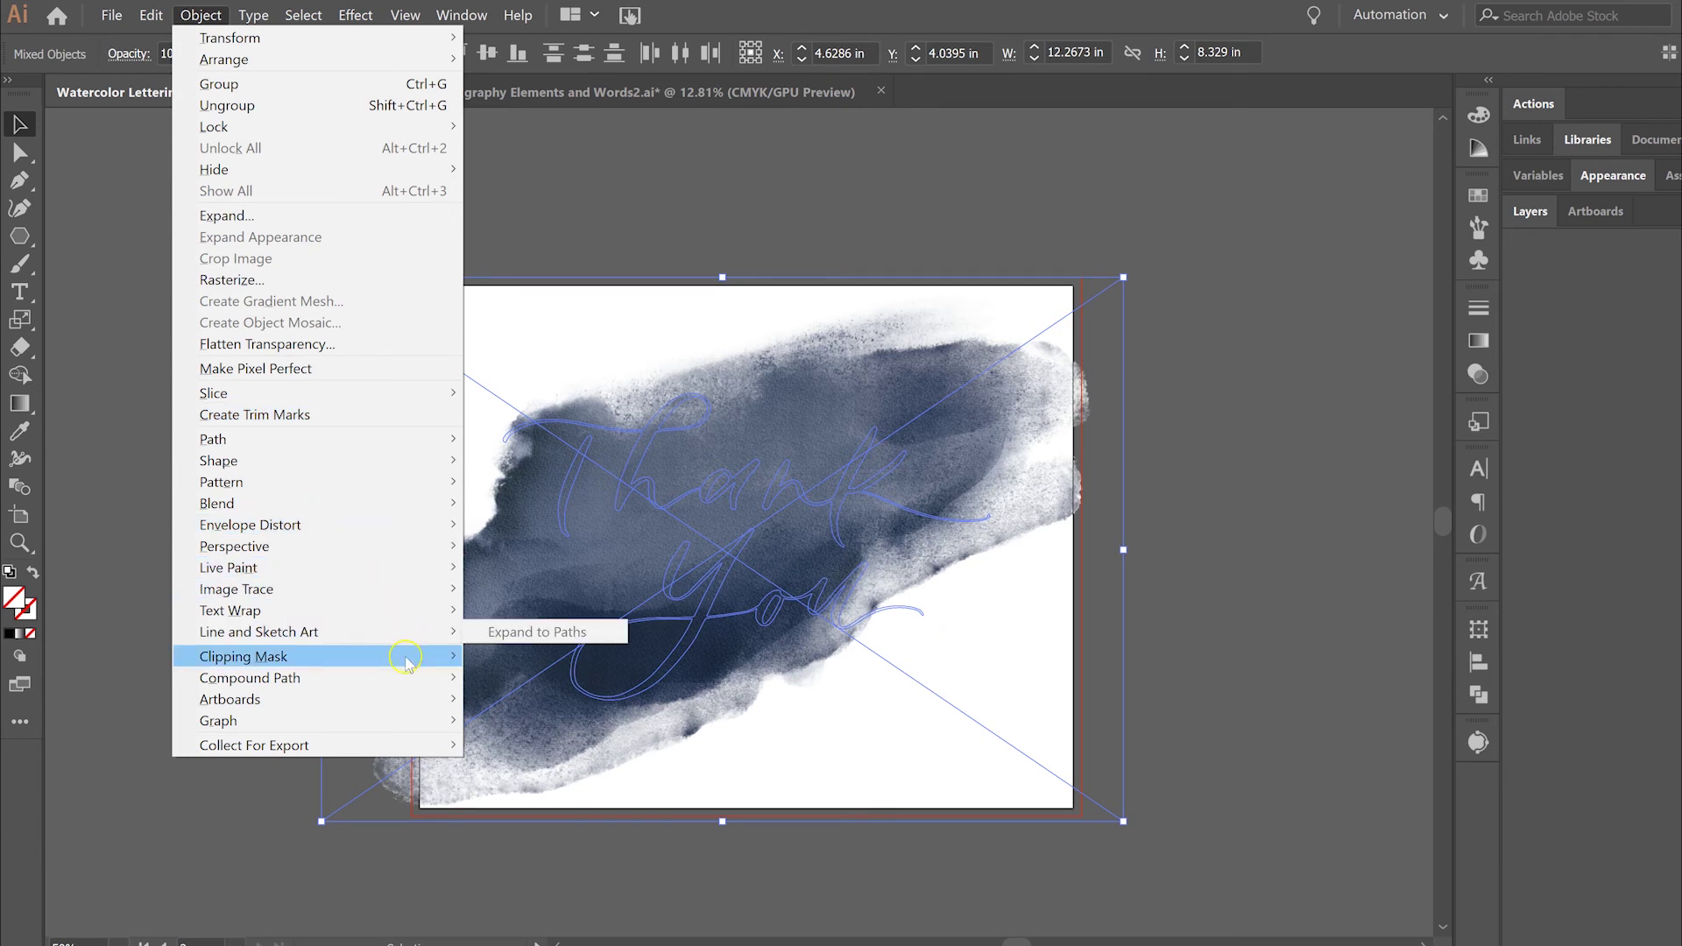
mouse_move(406, 659)
left_click(503, 657)
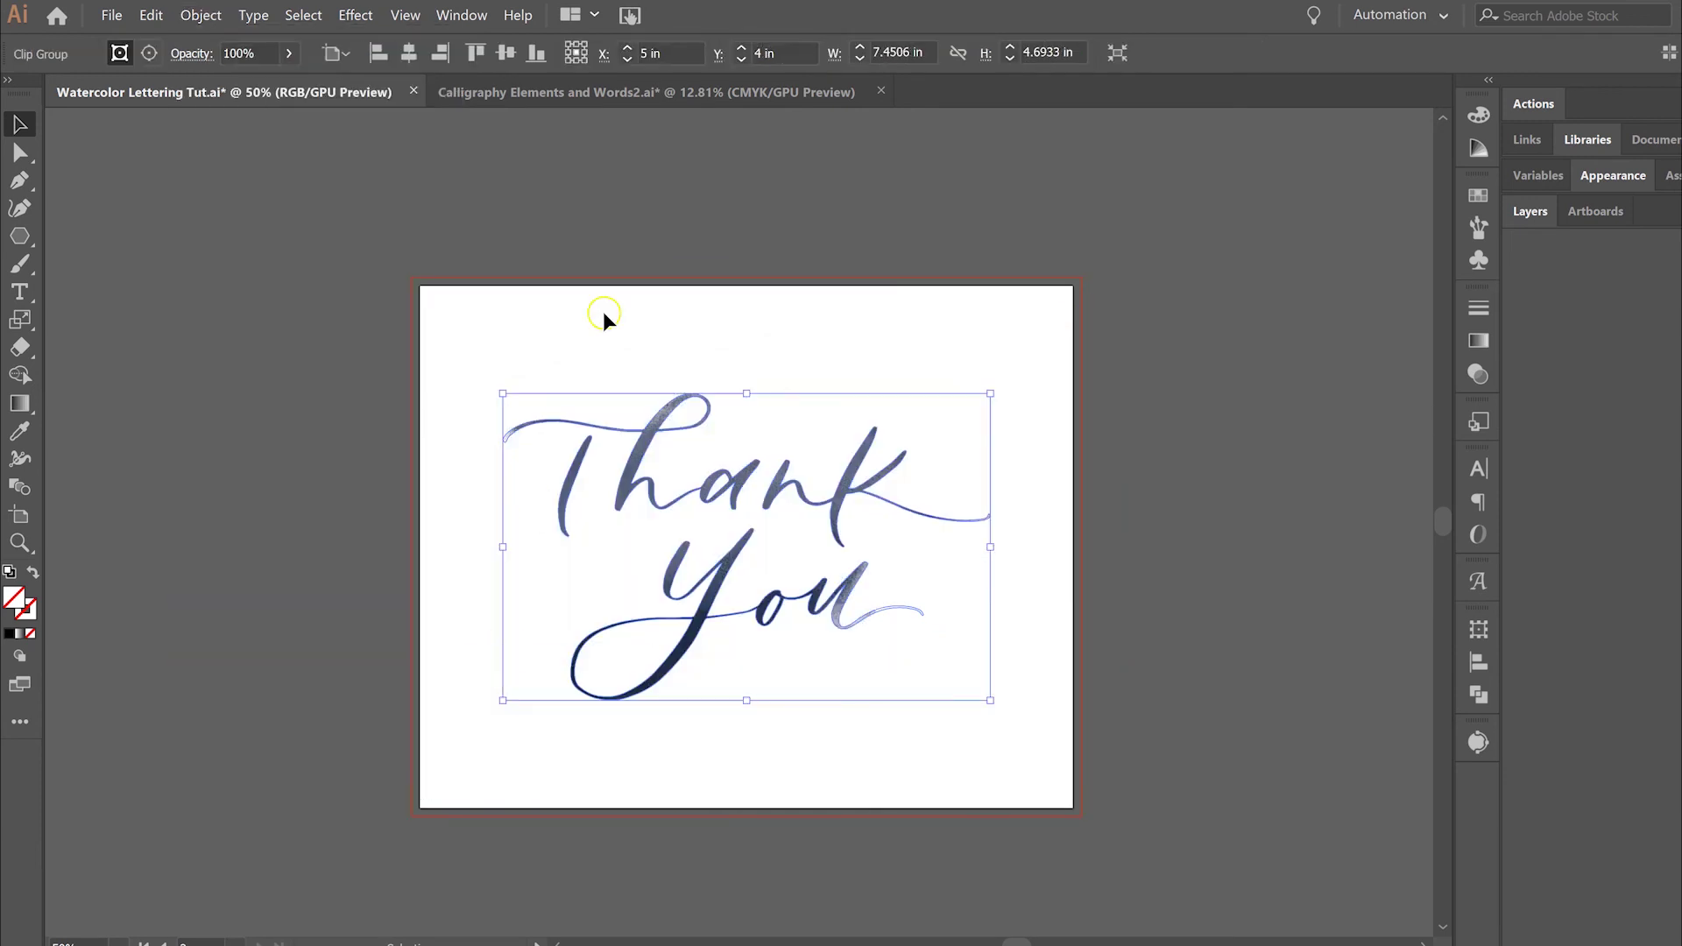
Step: Rotate the clipped watercolor texture to about 349° and enlarge it to 14.36 × 10.88 in
left_click(795, 216)
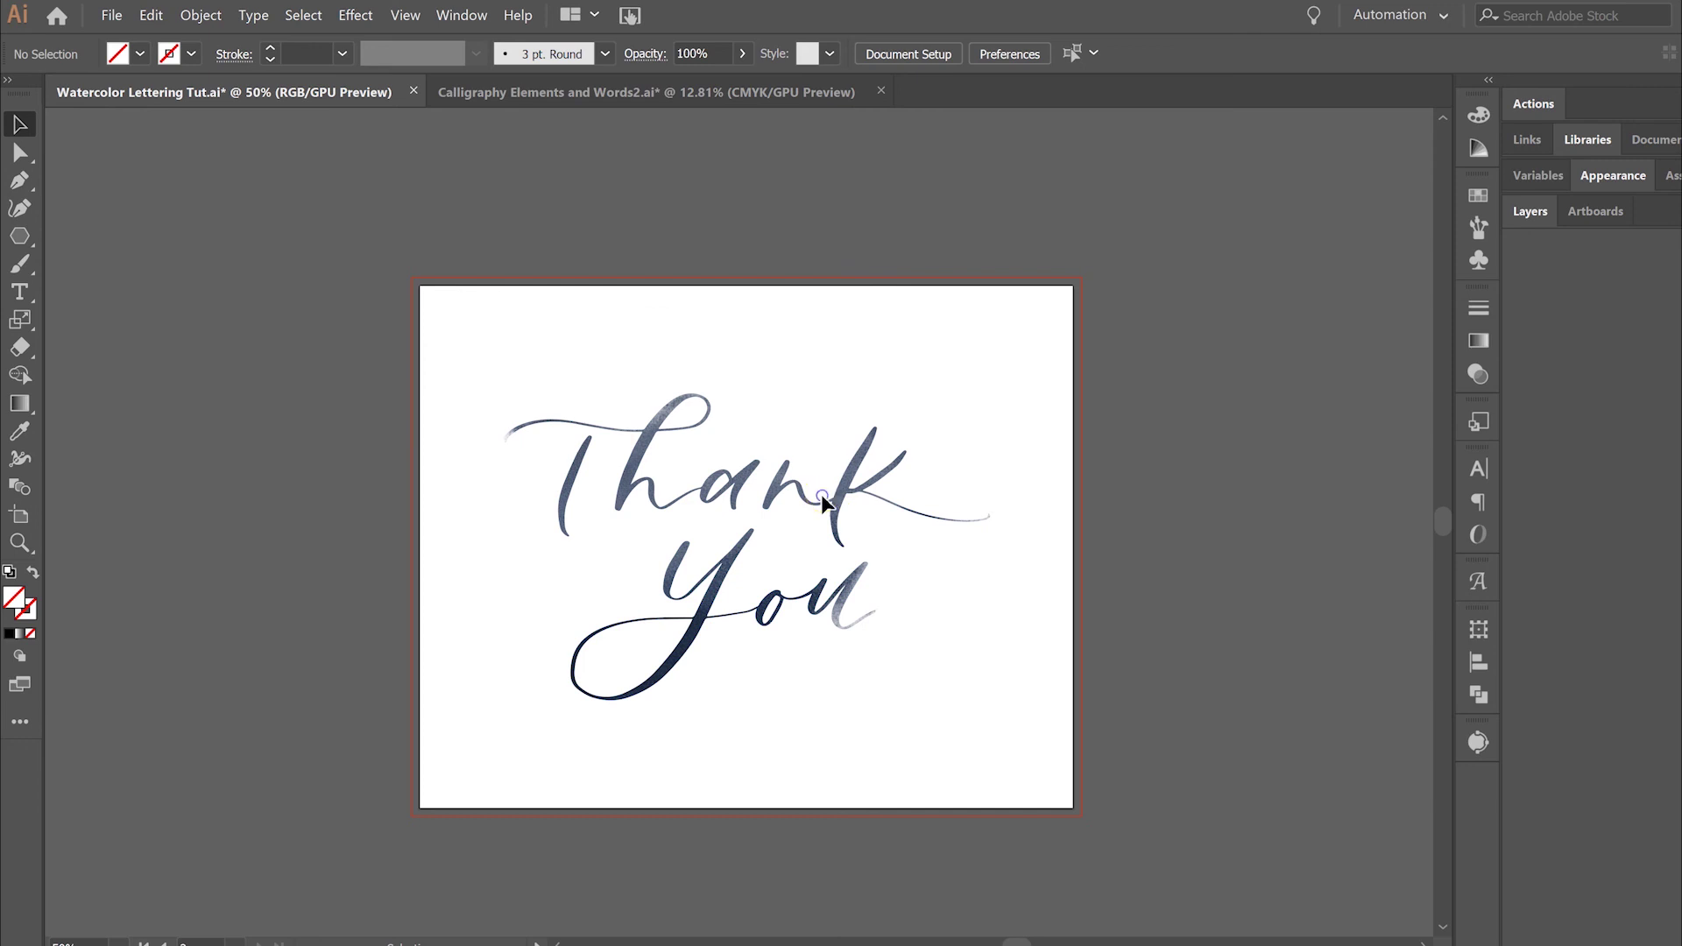
left_click(767, 494)
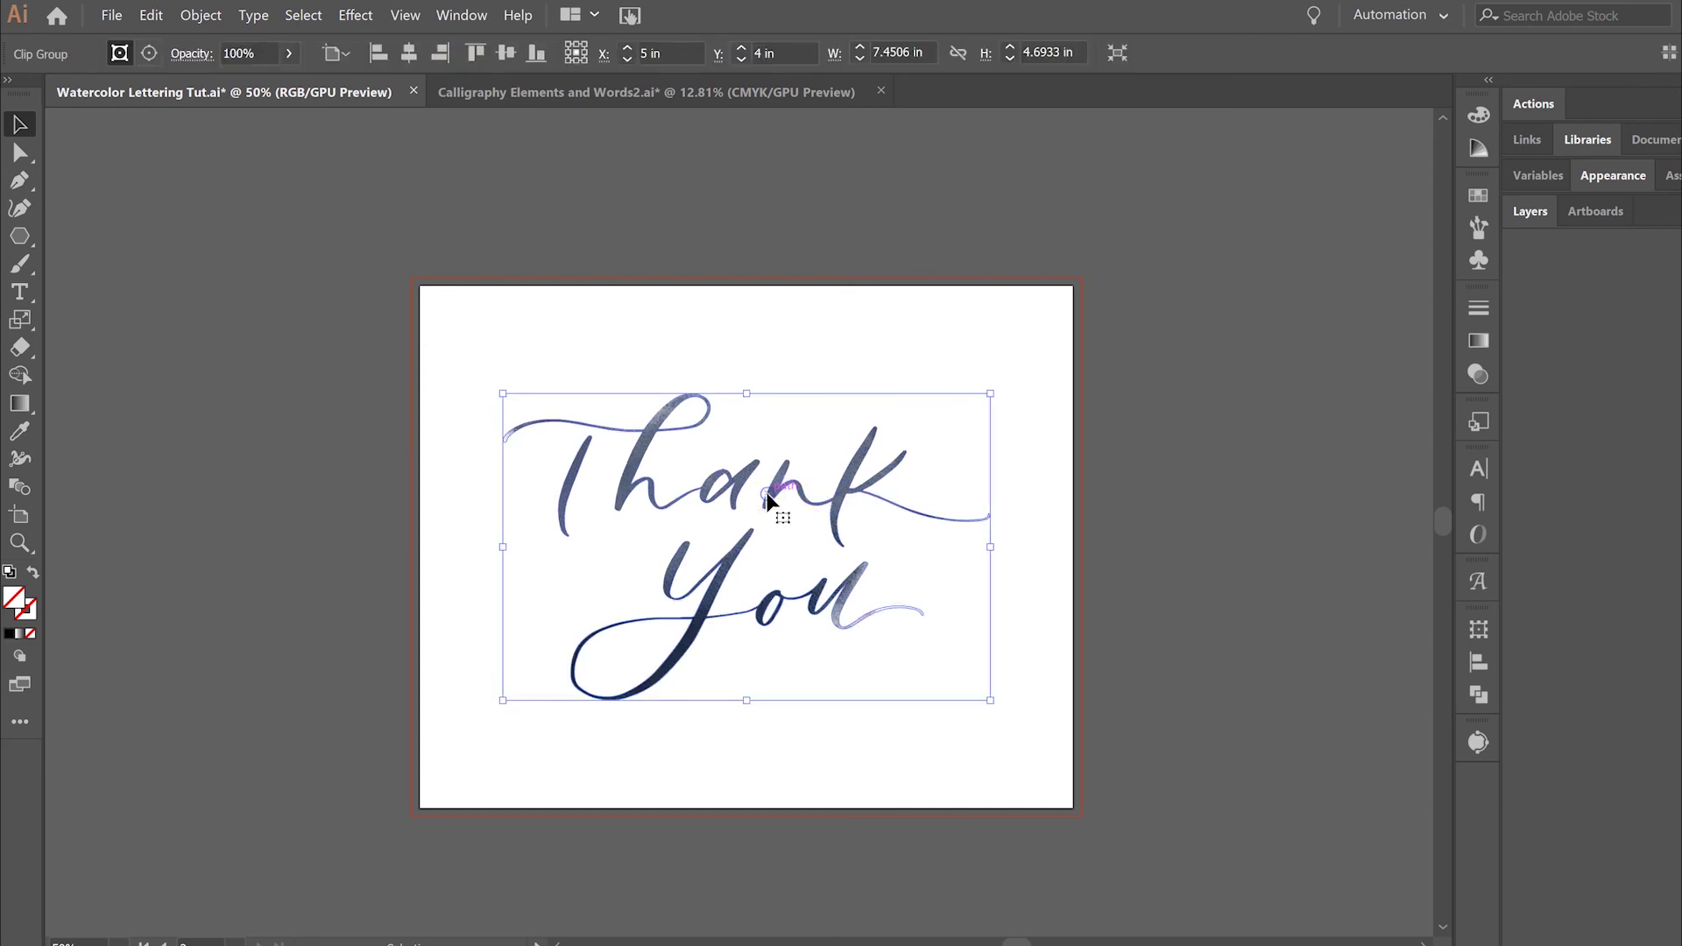
left_click(147, 53)
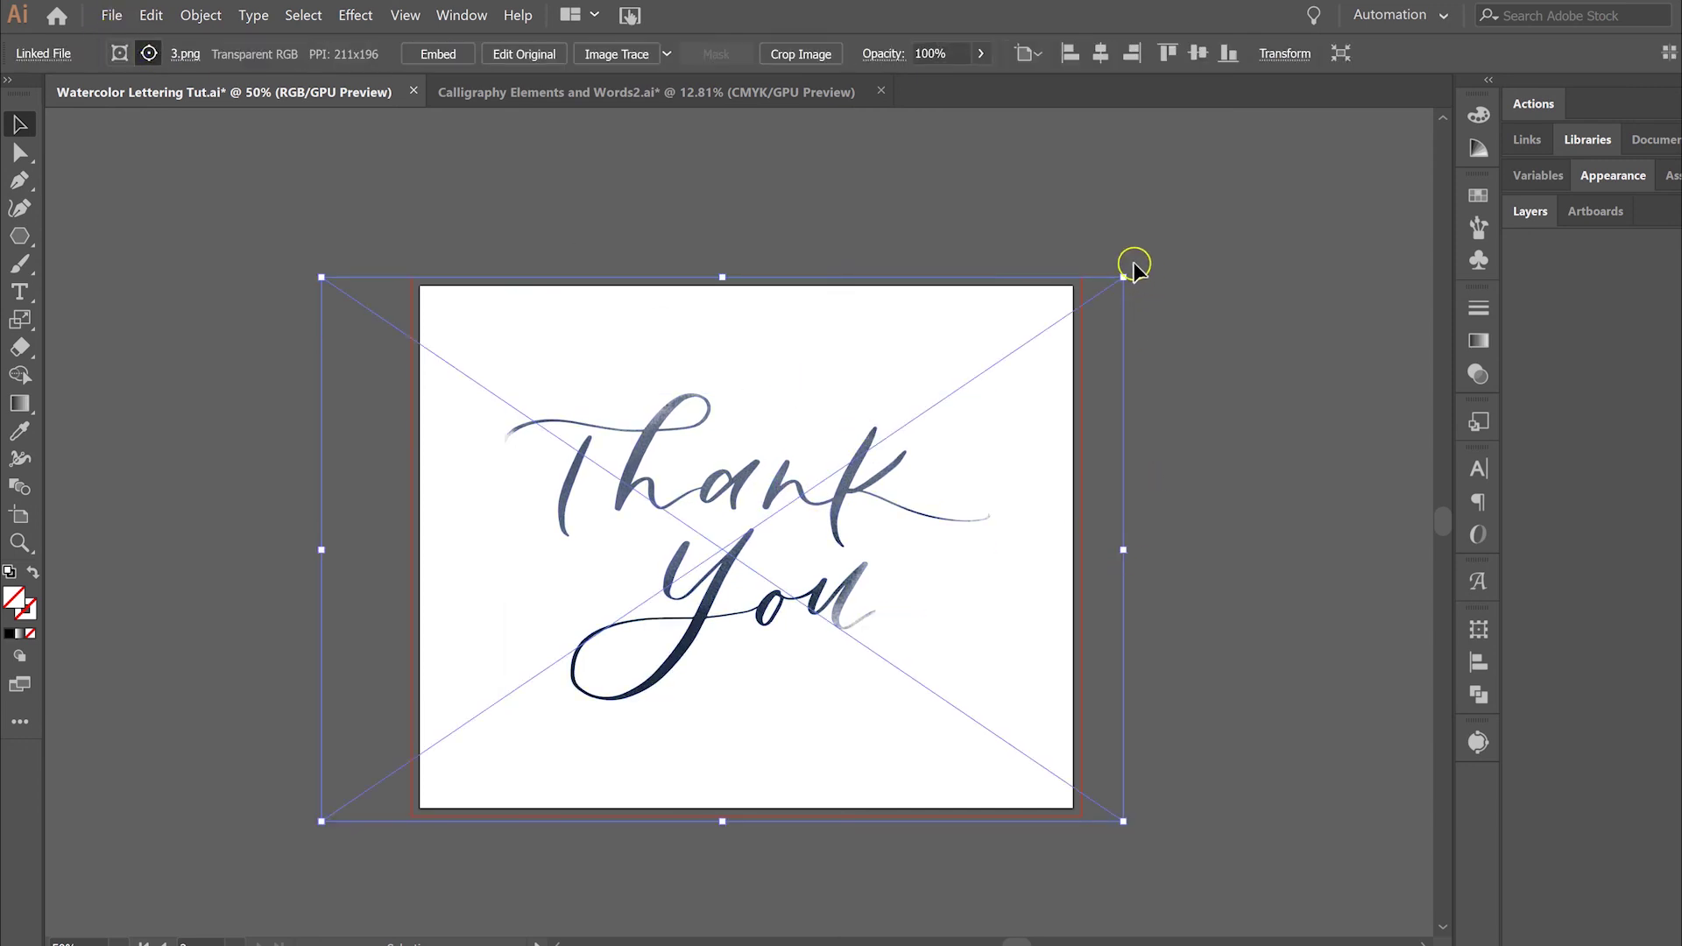
left_click_drag(1127, 266, 1223, 348)
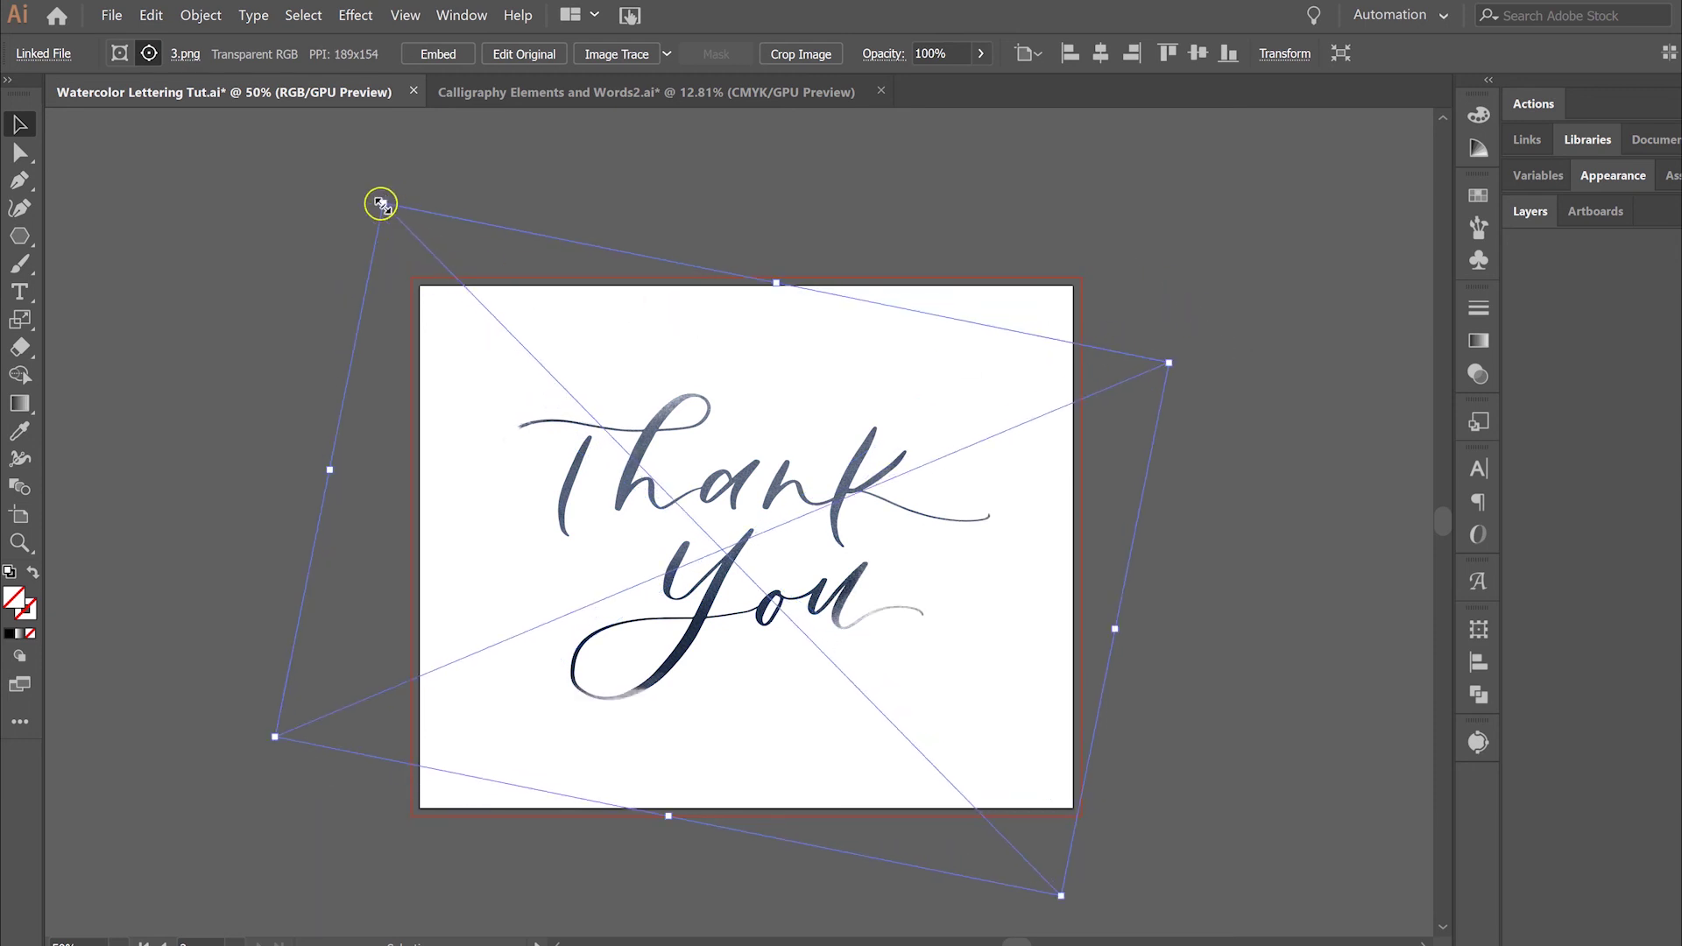
left_click_drag(382, 202, 327, 185)
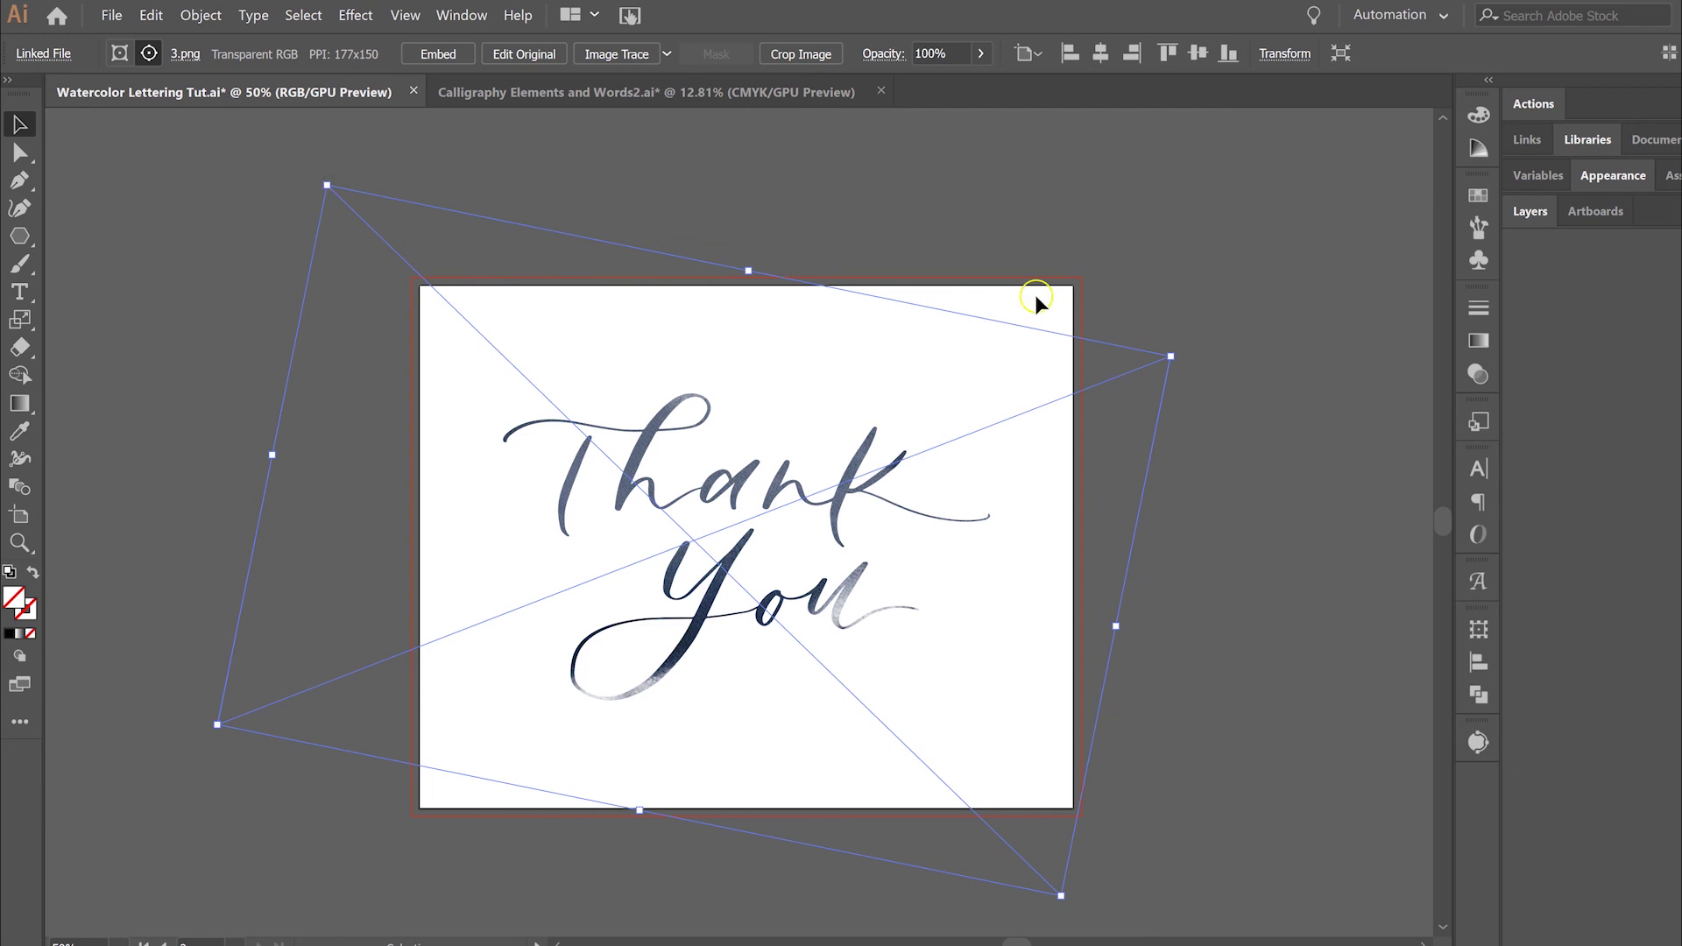
left_click(1220, 684)
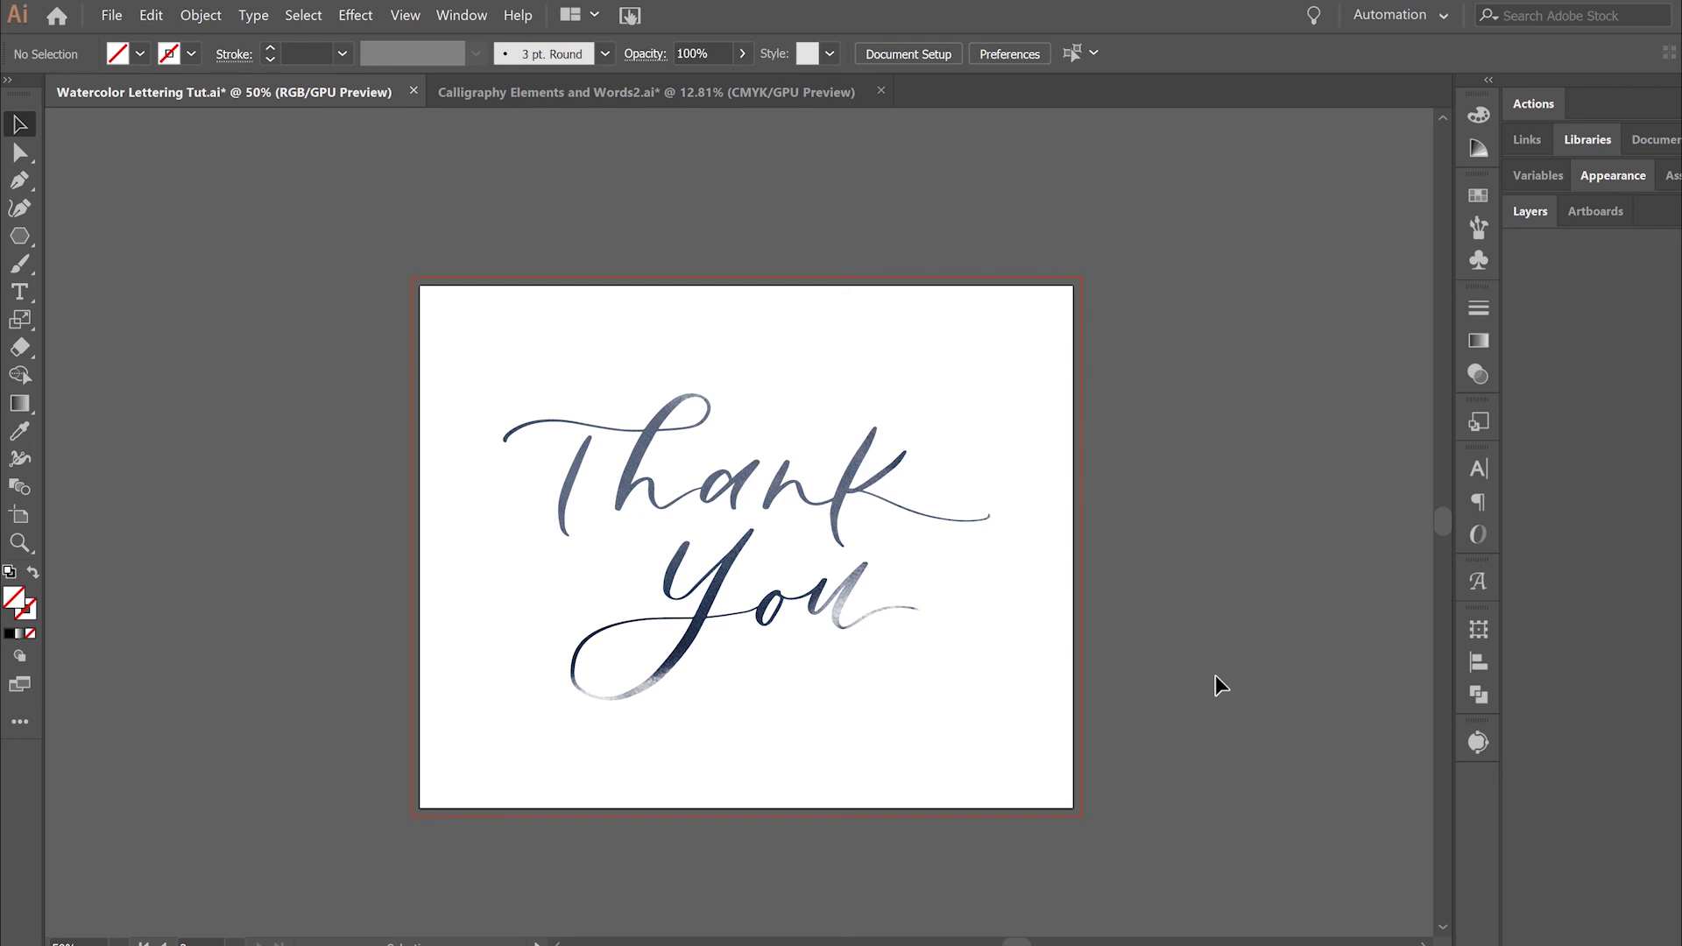
Step: Zoom out to 25% to show the Thank You and Share the Love artboards together
left_click(651, 266)
key("ctrl+minus")
key("ctrl+minus")
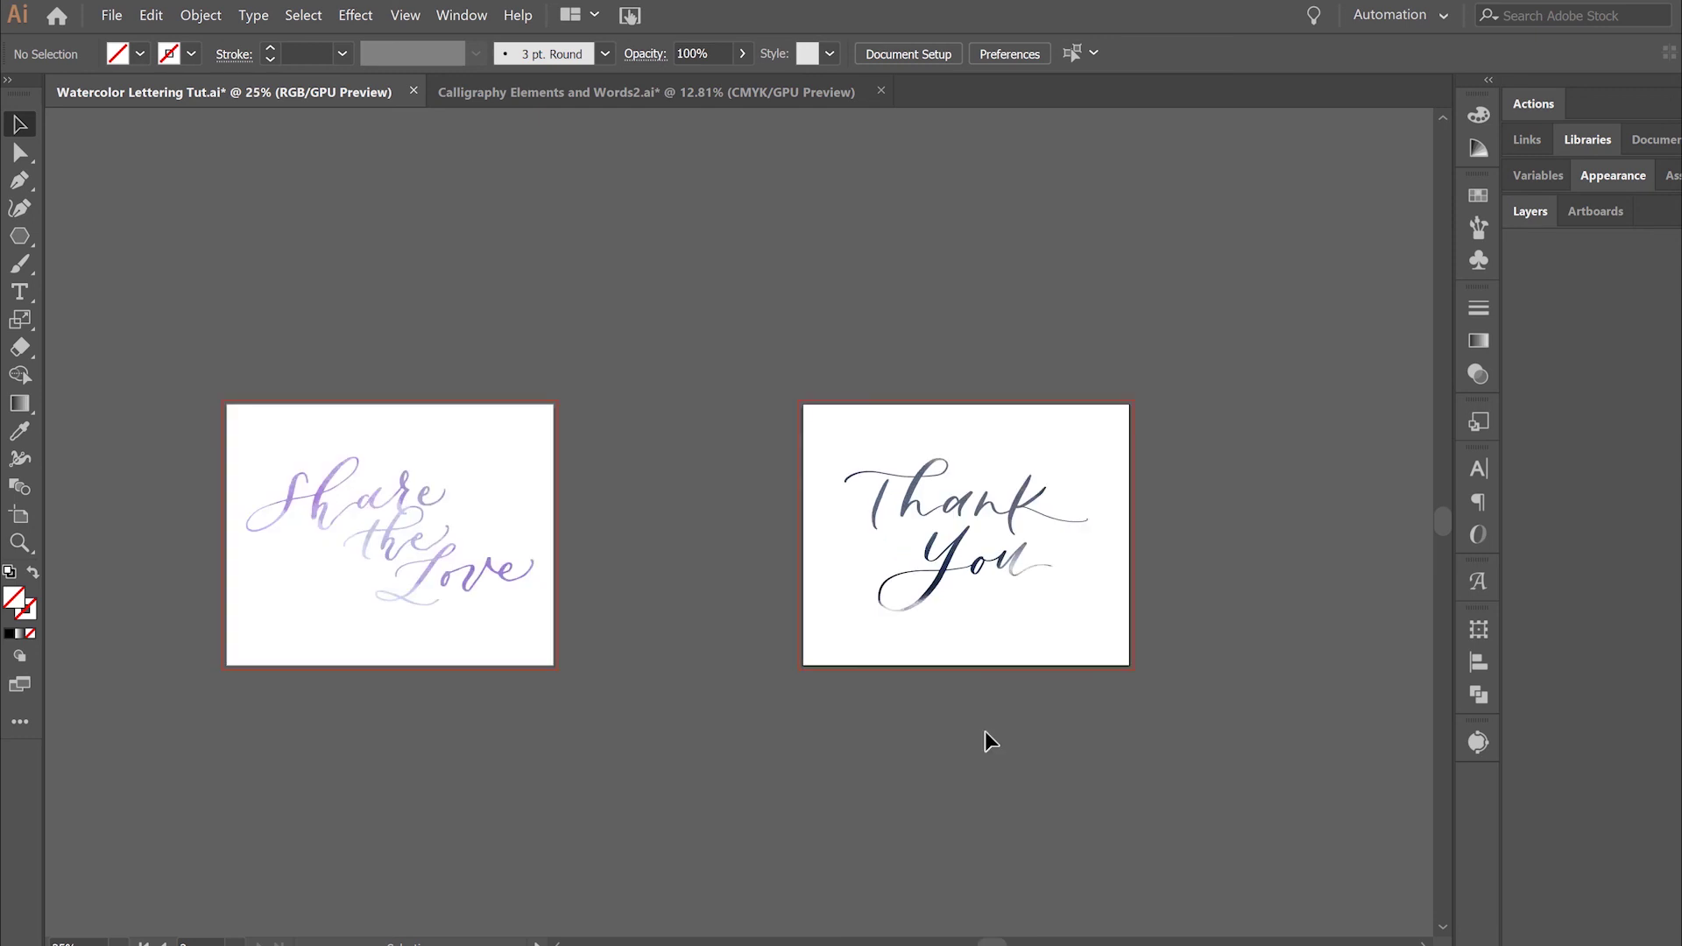